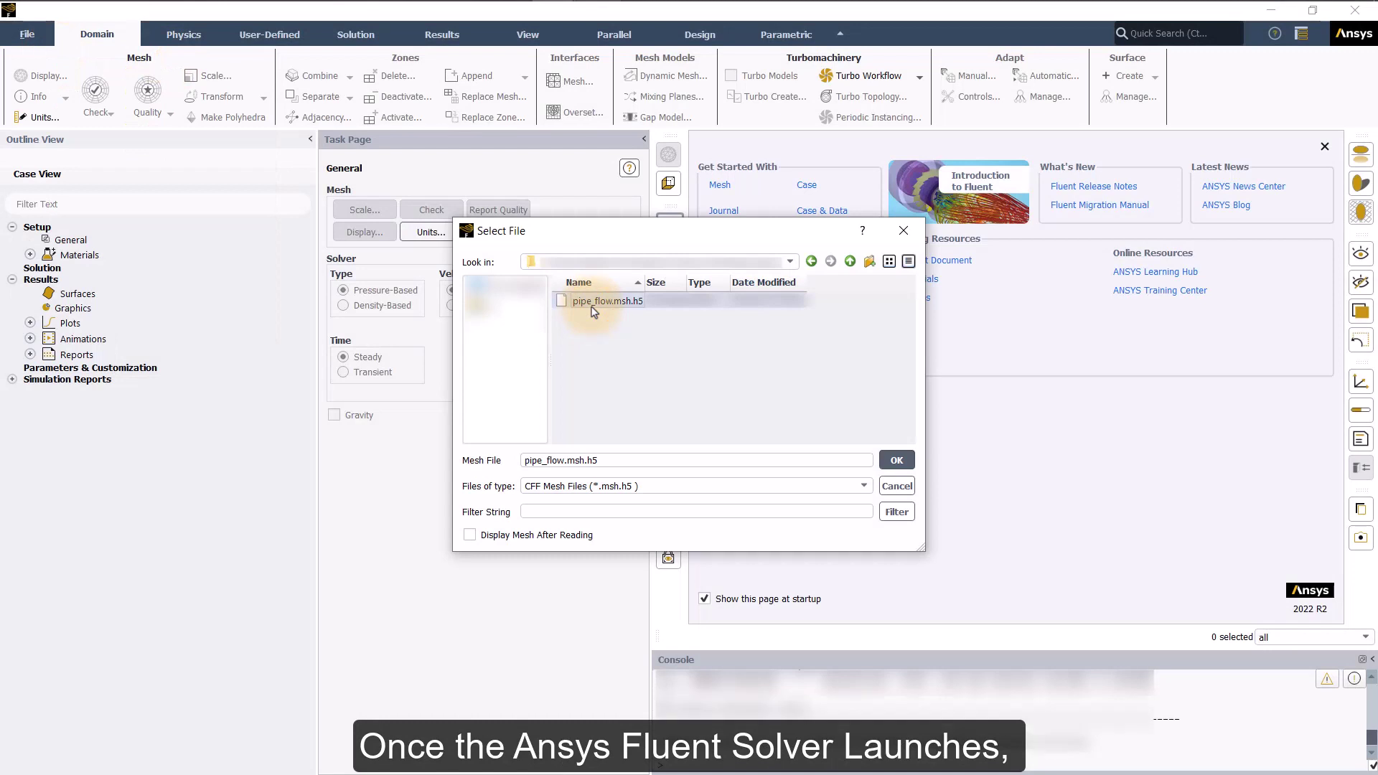
Read the pipe_flow.msh.h5 mesh with Display Mesh After Reading enabled
click(470, 534)
click(896, 460)
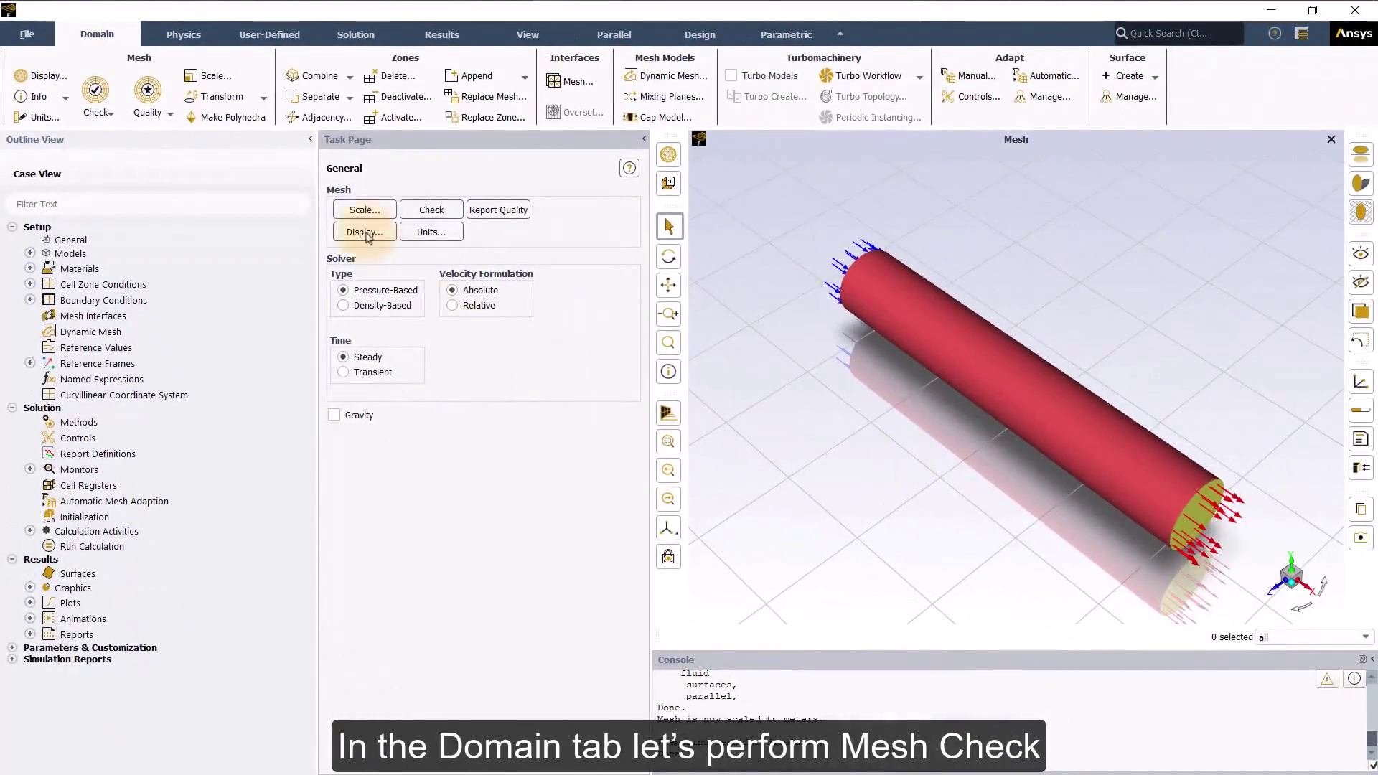
Check the mesh and confirm a positive minimum volume and no errors in the console
click(96, 93)
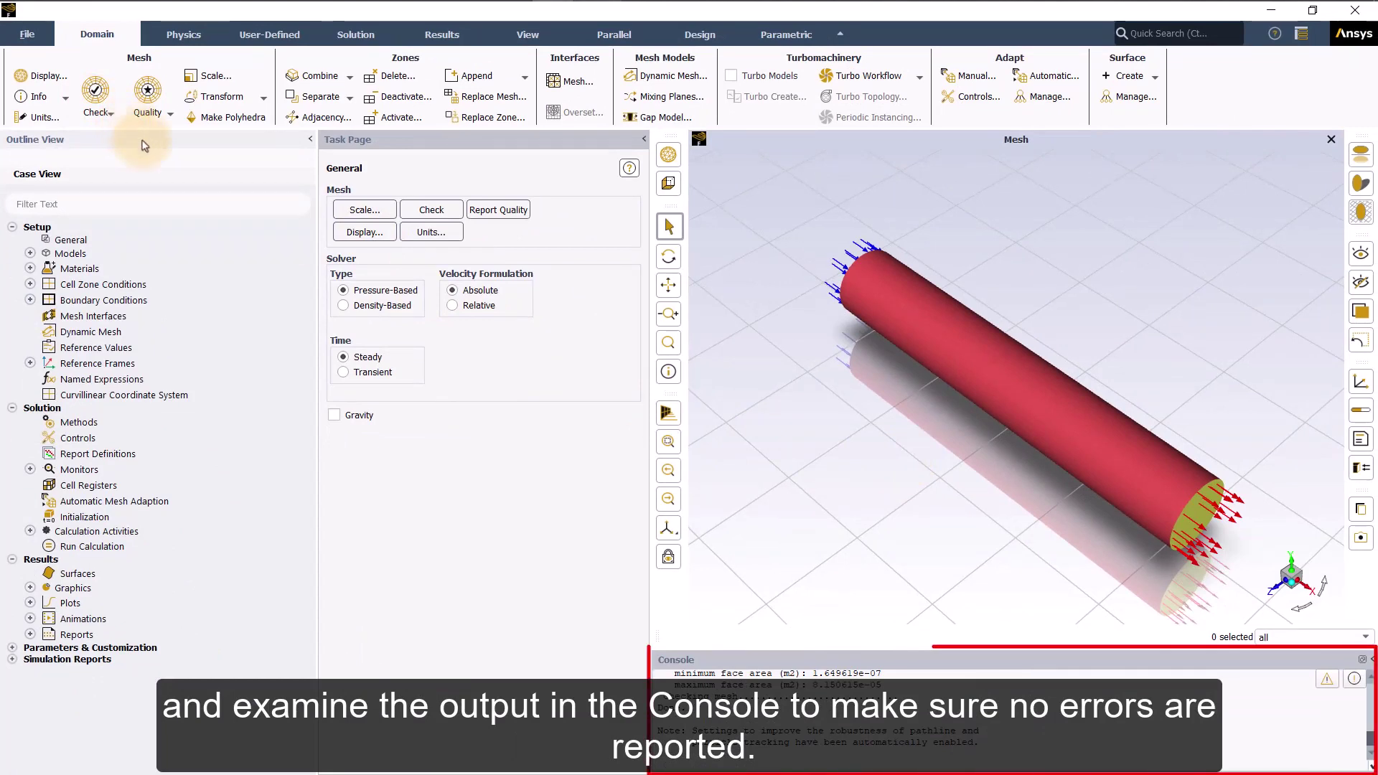
scroll(913, 746, up, 2)
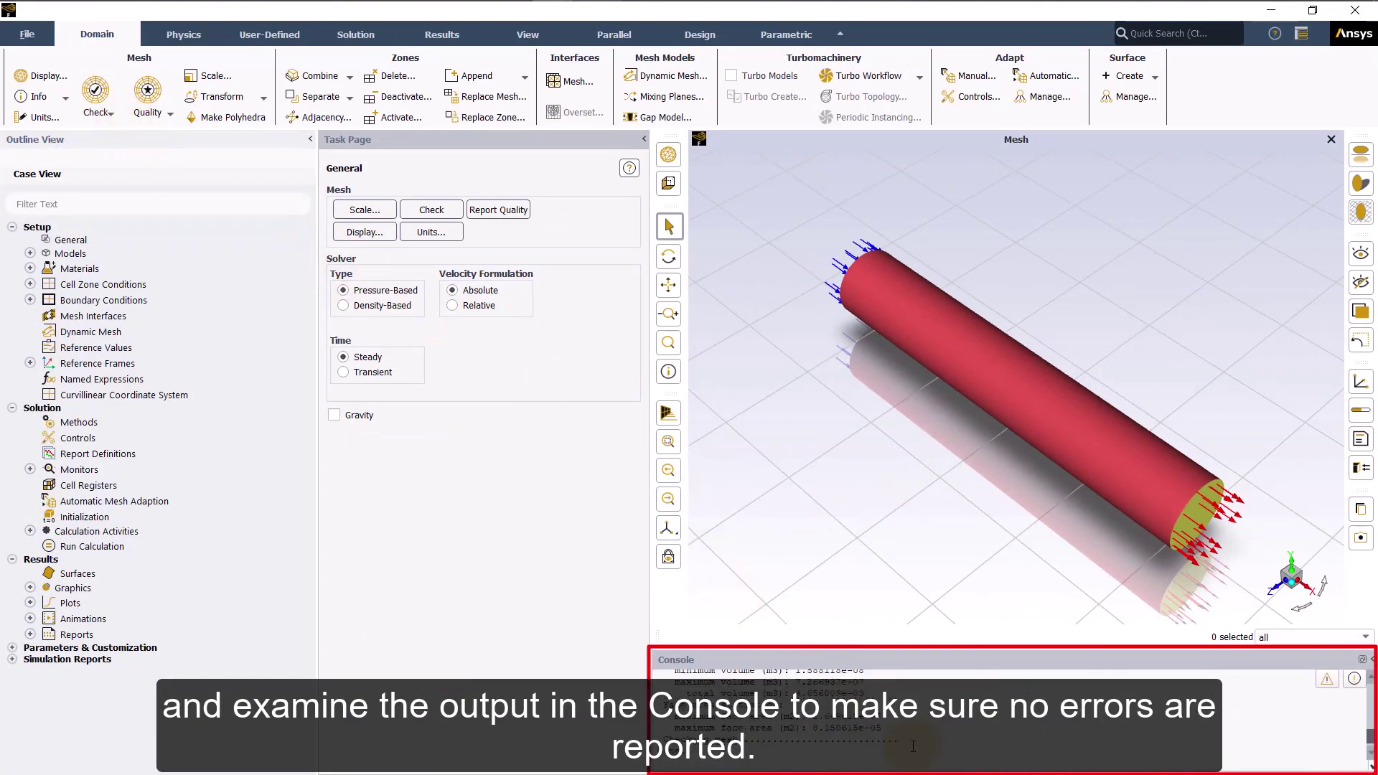
scroll(913, 746, up, 2)
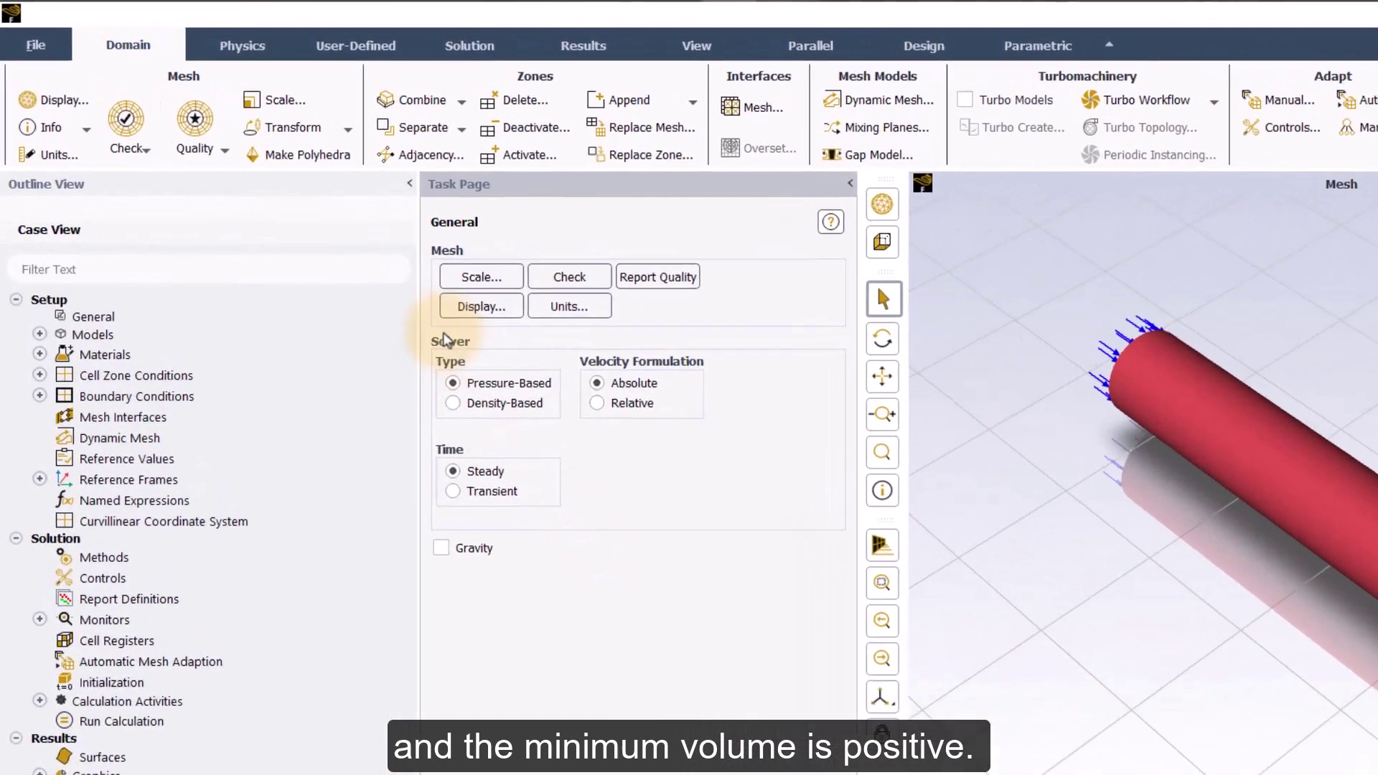
click(188, 38)
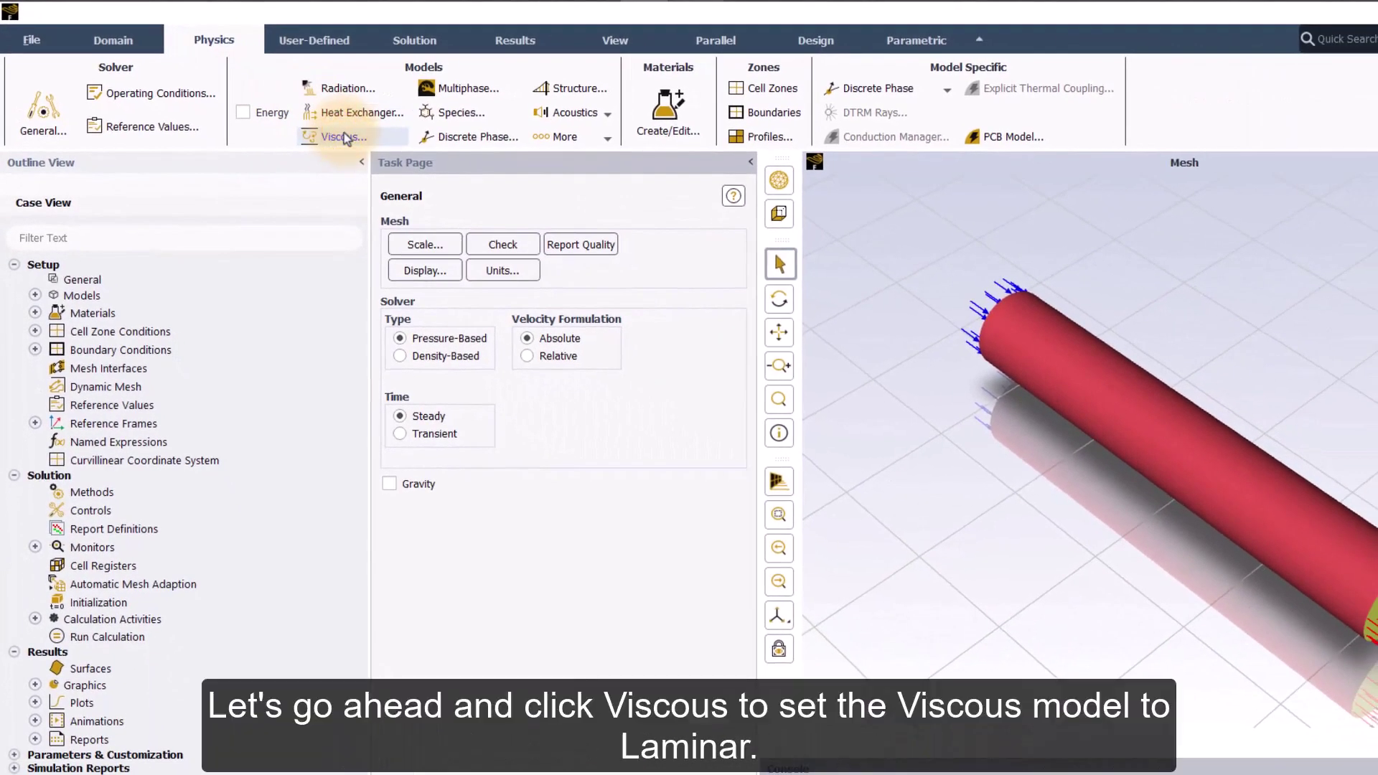
Switch the viscous model from its default to Laminar
click(345, 138)
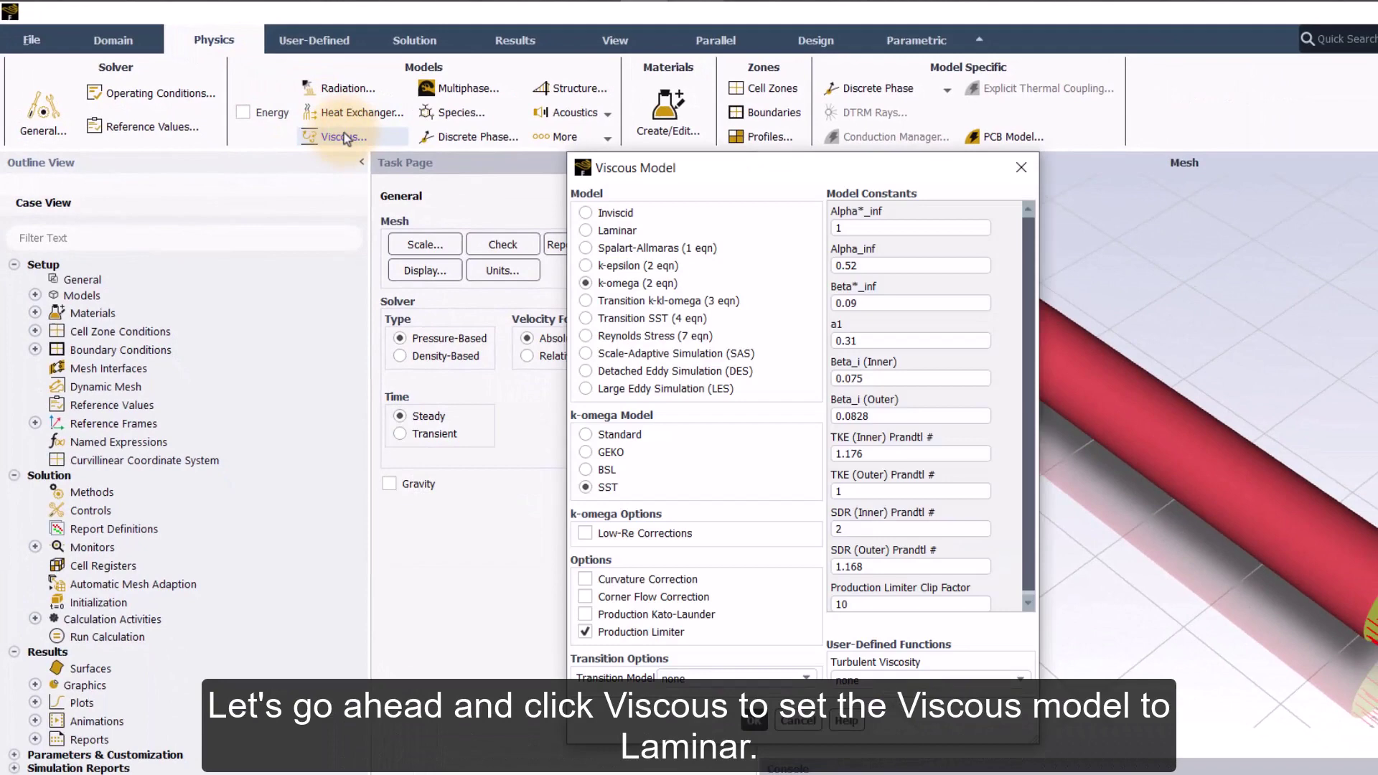
click(585, 230)
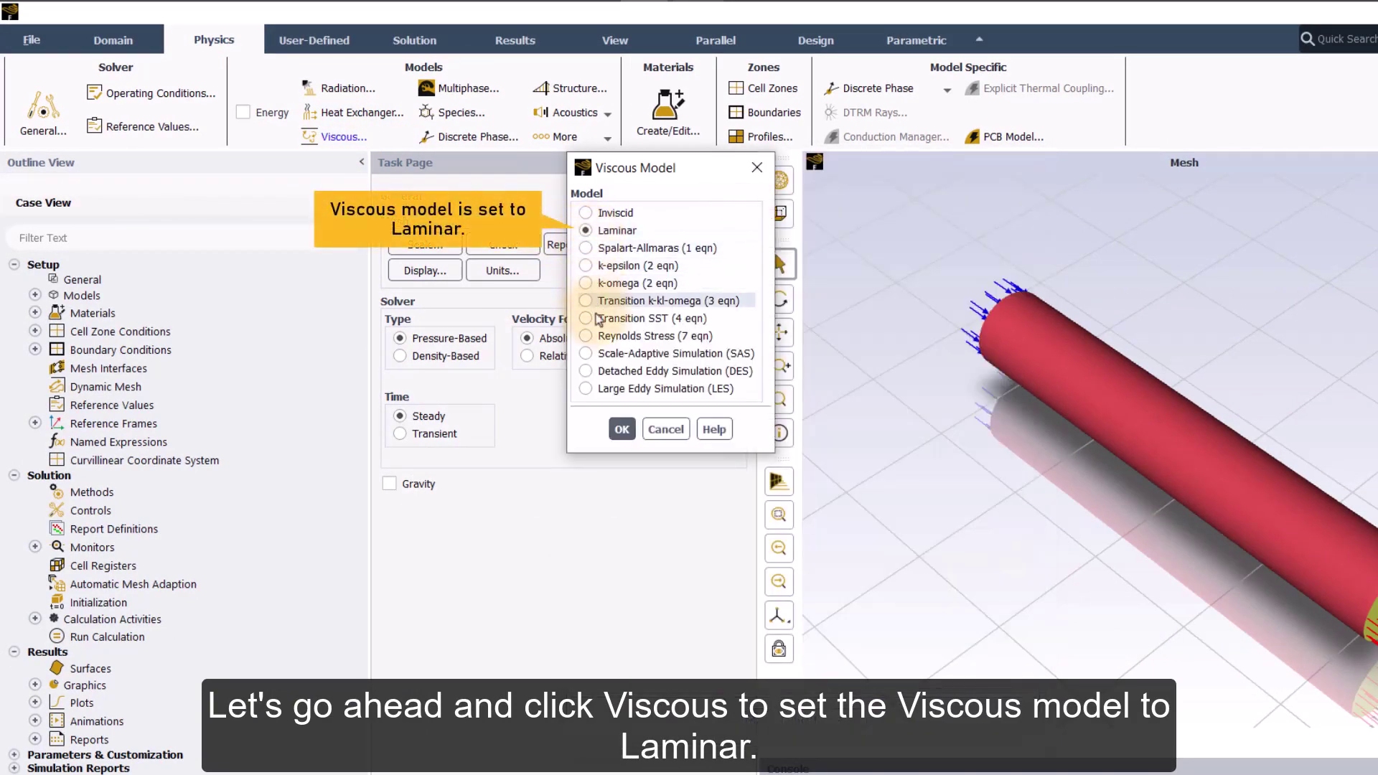
click(617, 421)
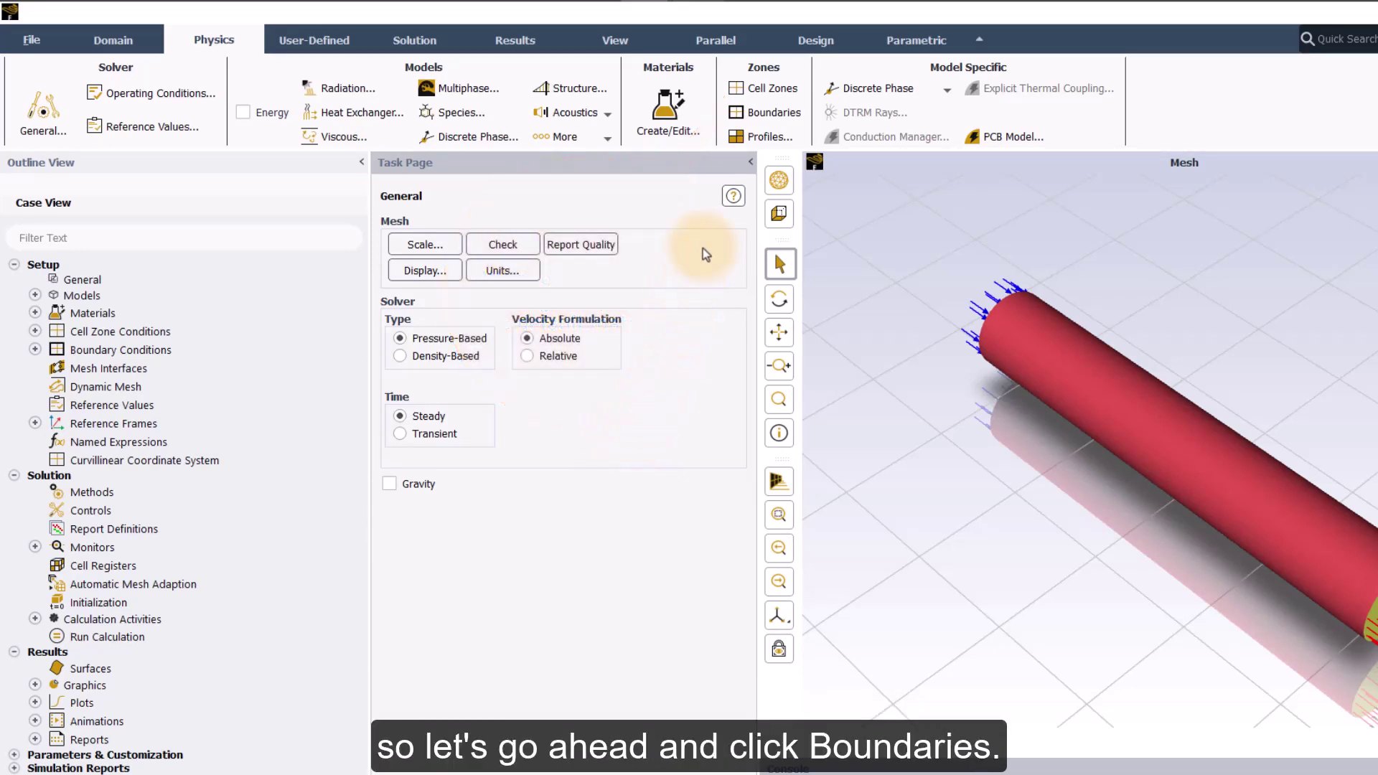
Show the Boundary Conditions page with inlet, interior-fluid, outlet and side zones
click(781, 113)
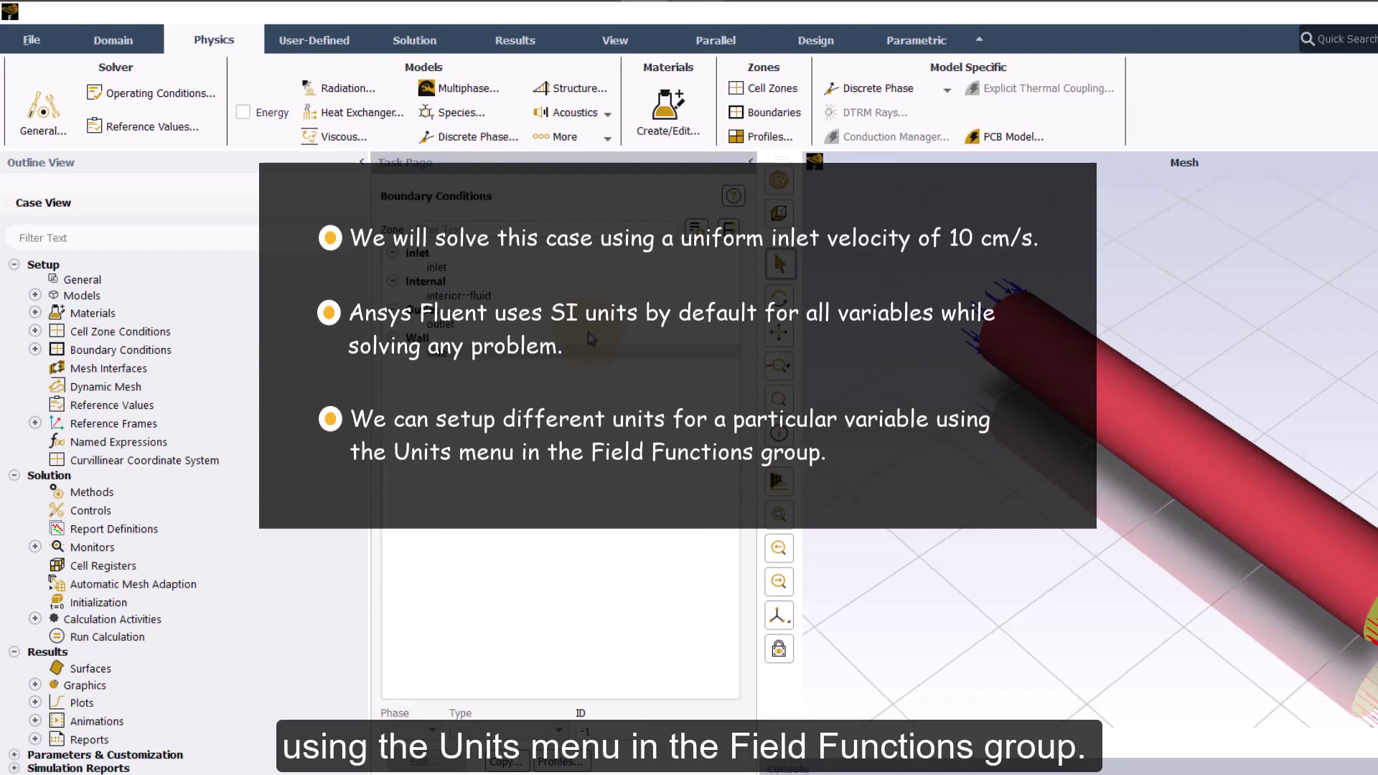
Change velocity units to cm/s and list all variables' units and conversion factors
click(352, 50)
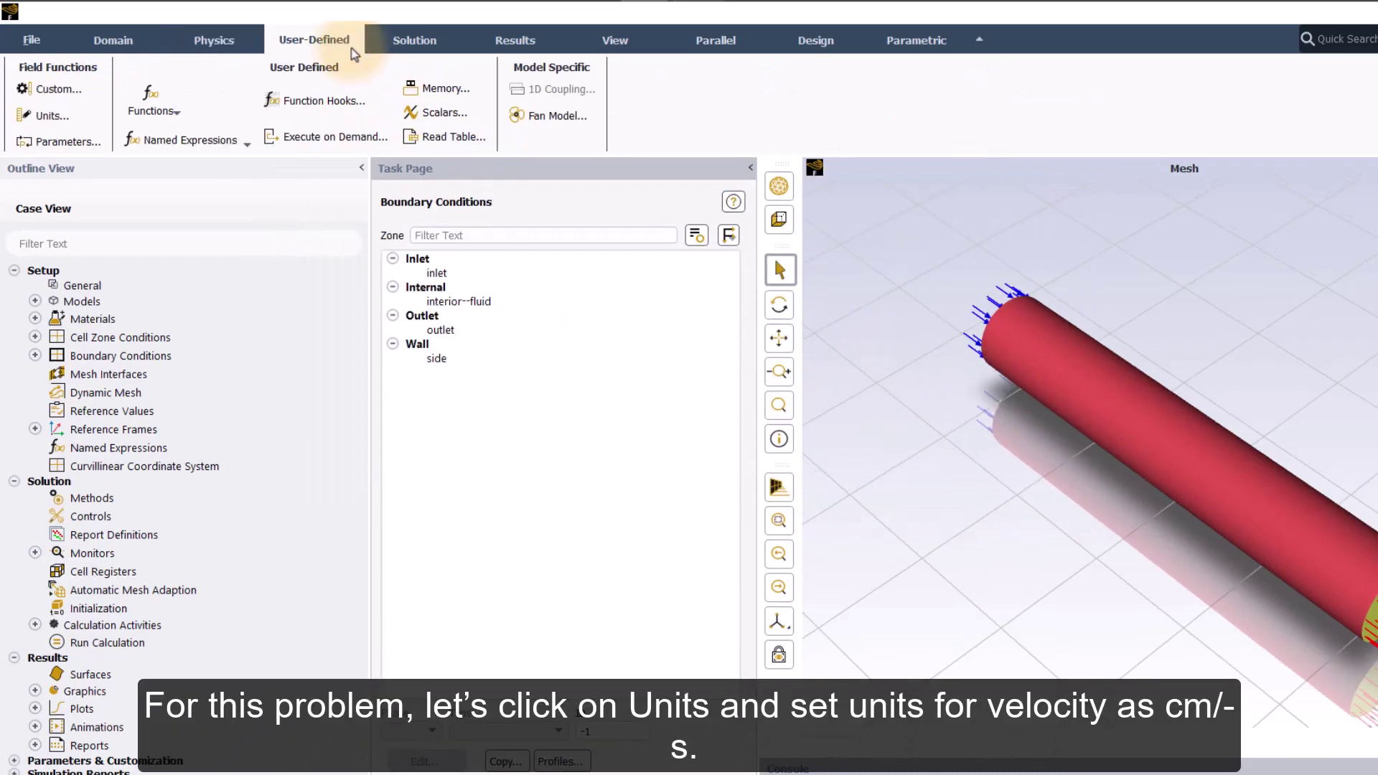
click(70, 115)
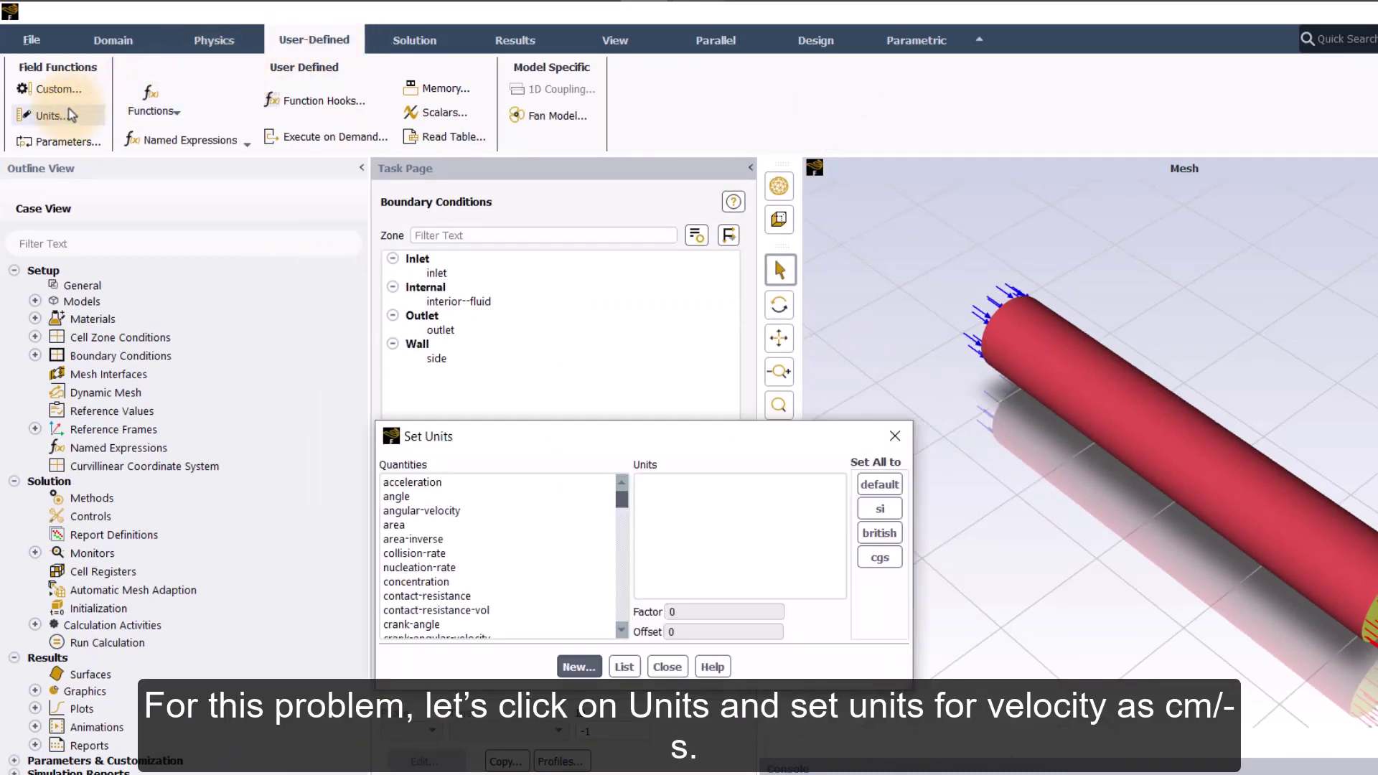
click(394, 525)
scroll(394, 537, down, 10)
drag(502, 531, 511, 630)
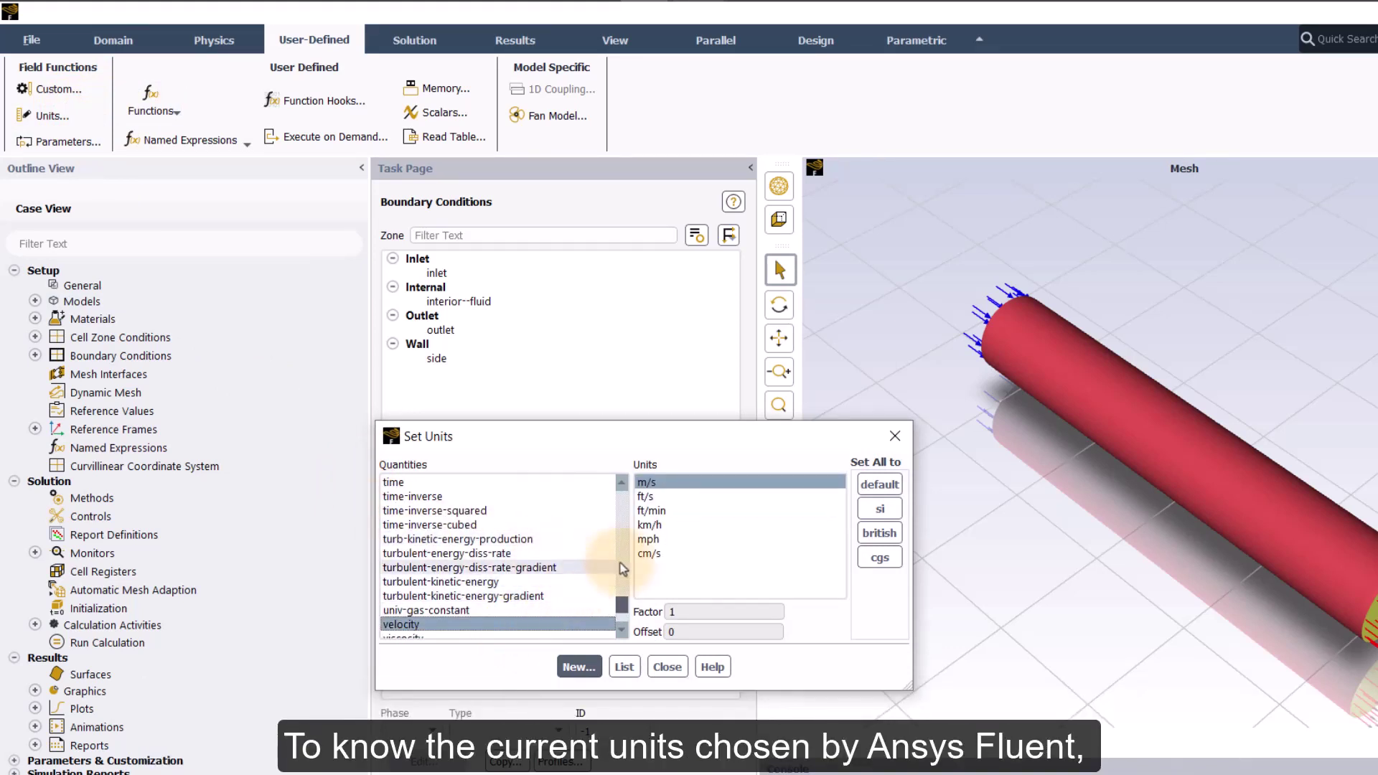
click(649, 554)
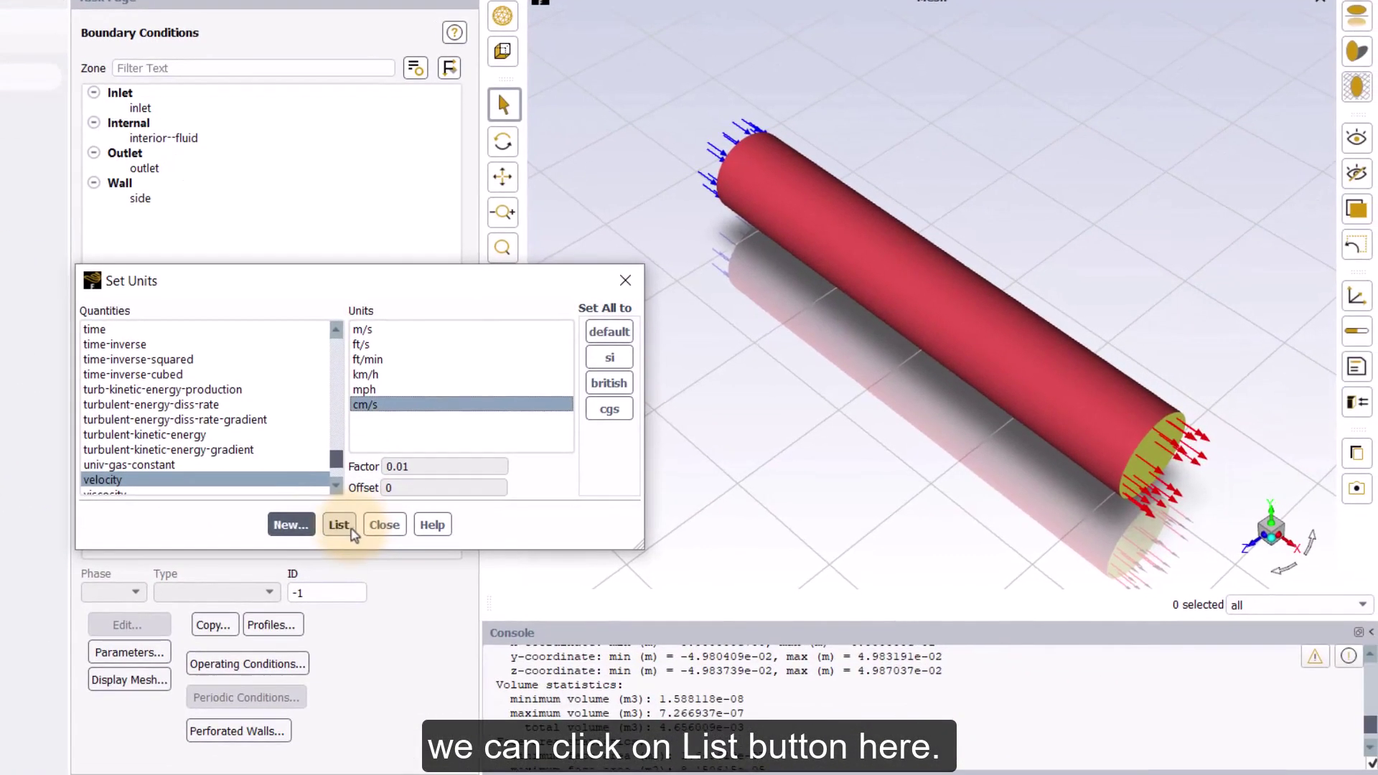
click(403, 556)
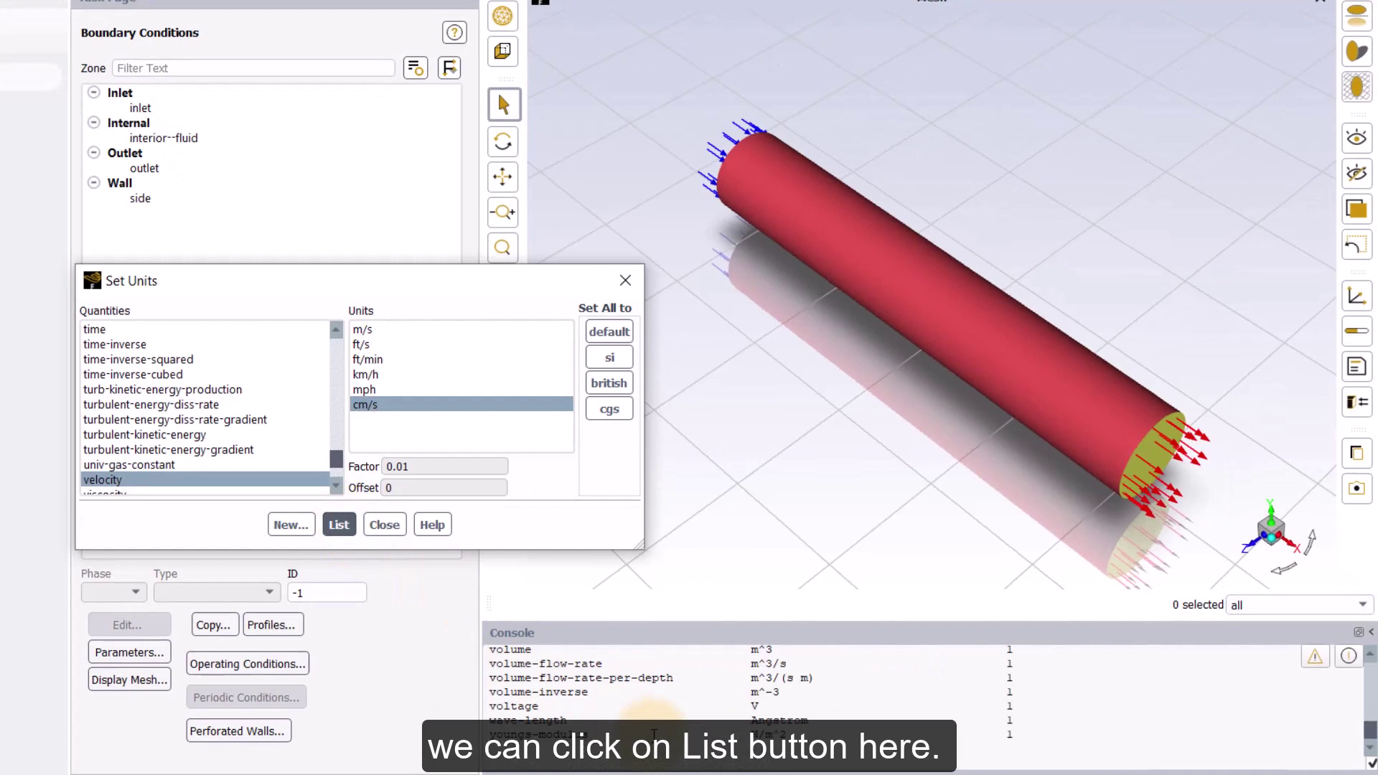
scroll(653, 732, up, 2)
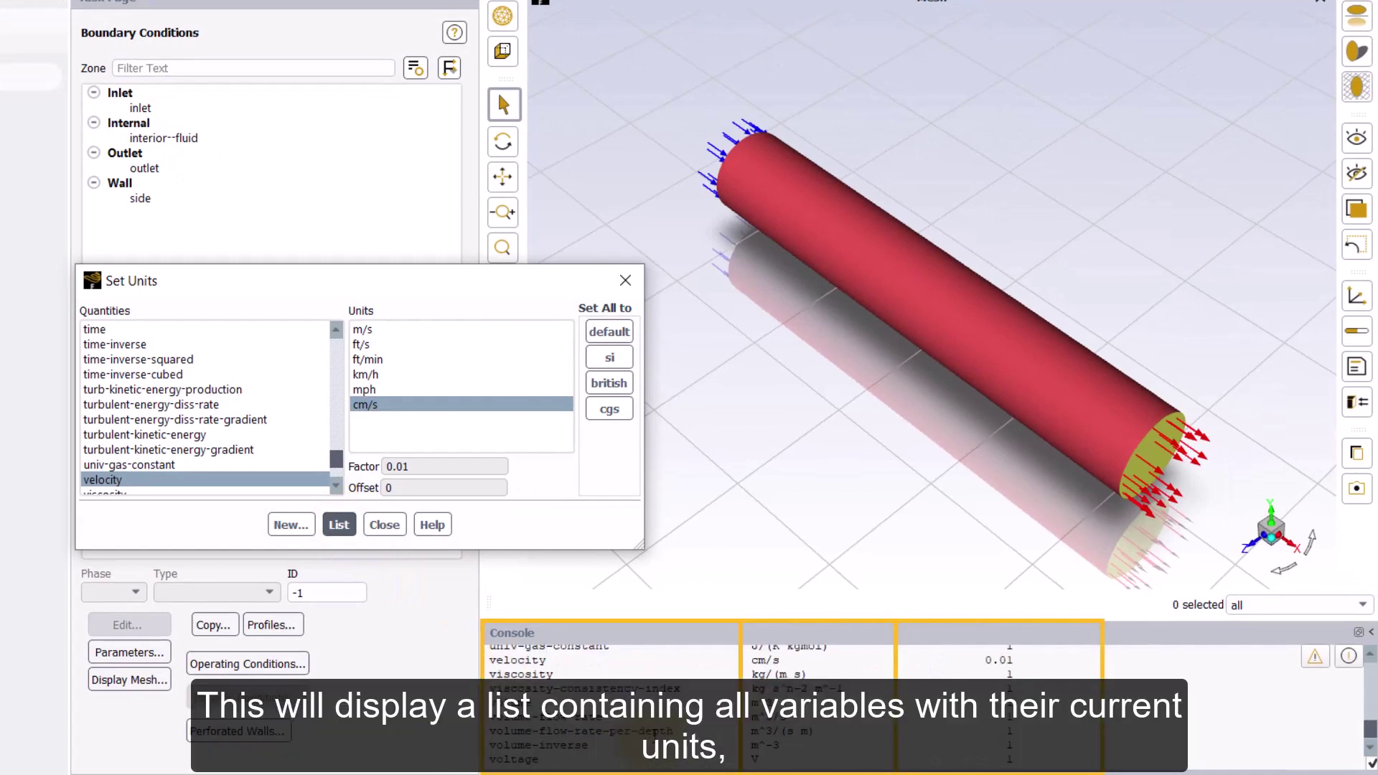
scroll(654, 731, up, 1)
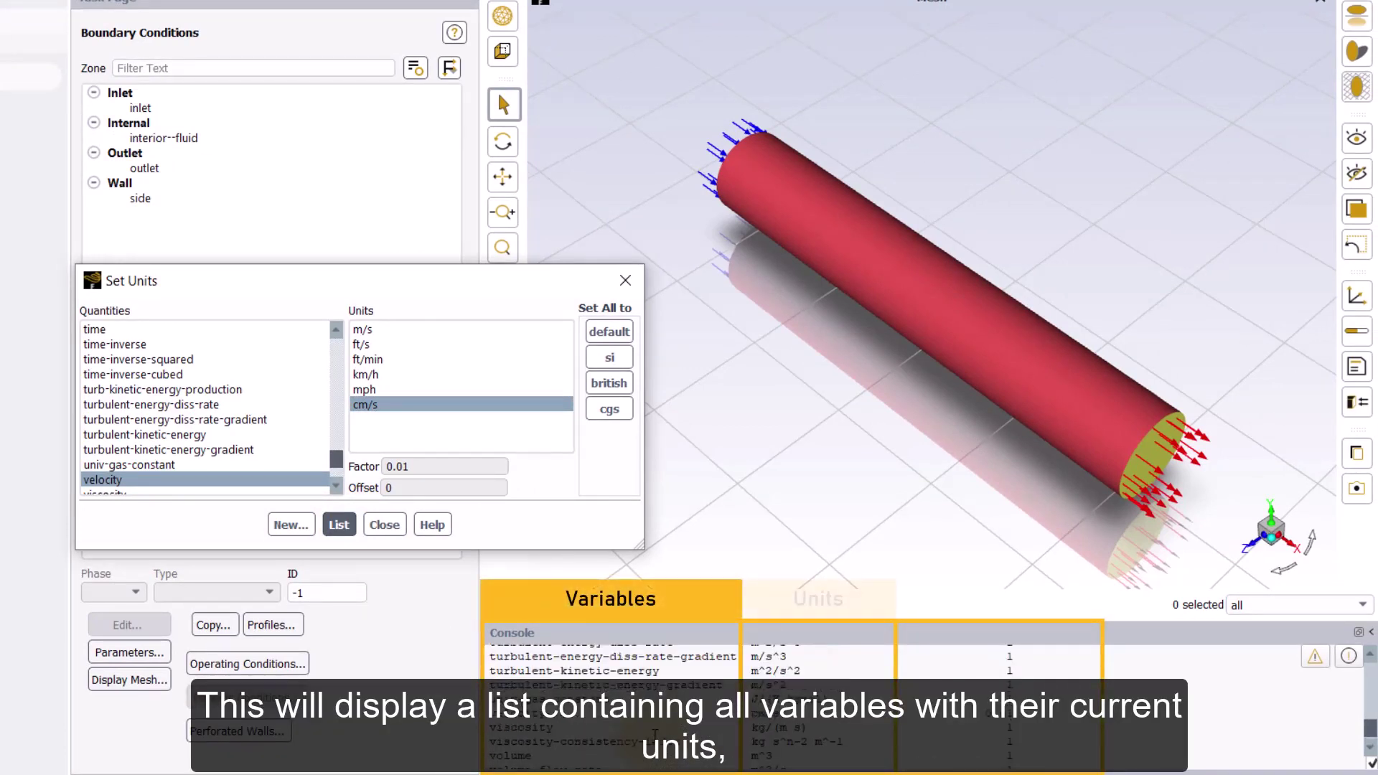
click(397, 529)
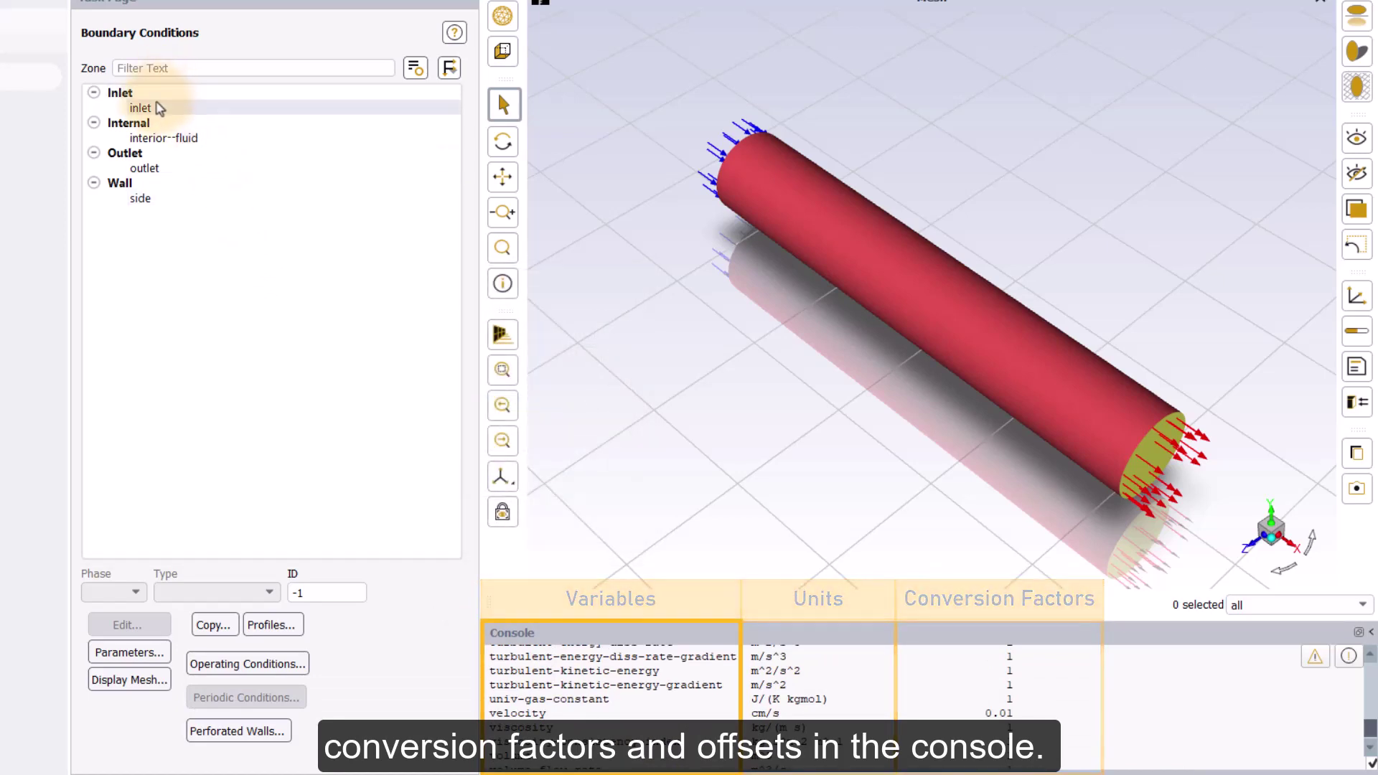
Set the inlet zone's Velocity Magnitude to 10 cm/s
click(158, 109)
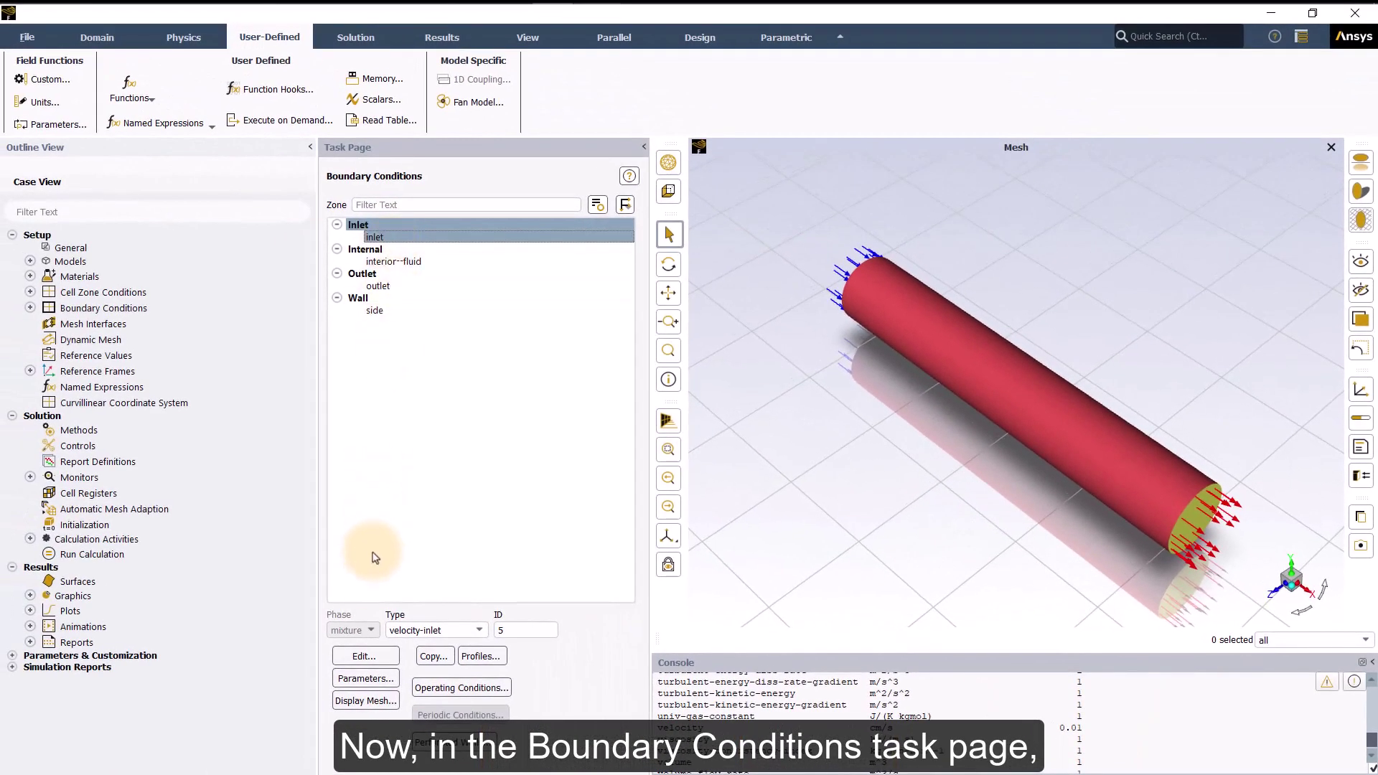
click(364, 656)
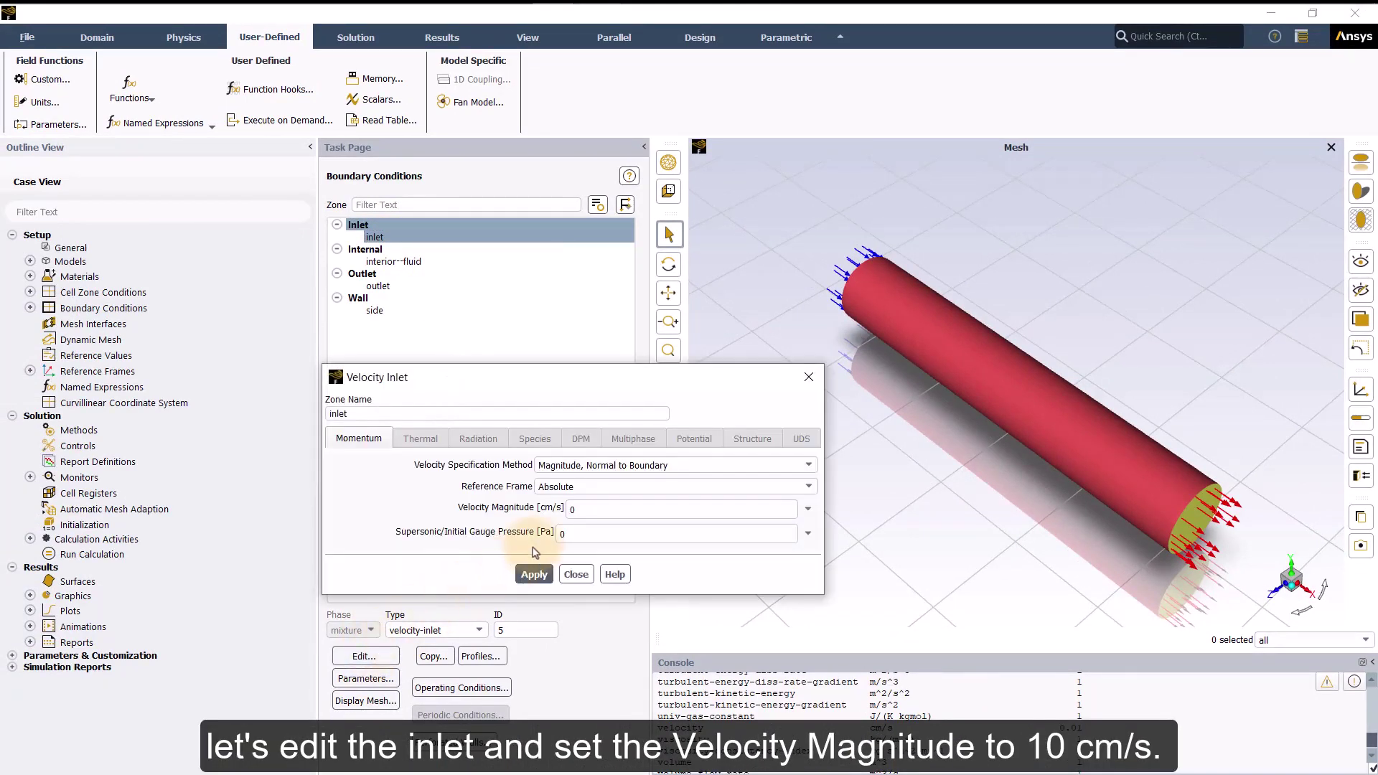
click(590, 514)
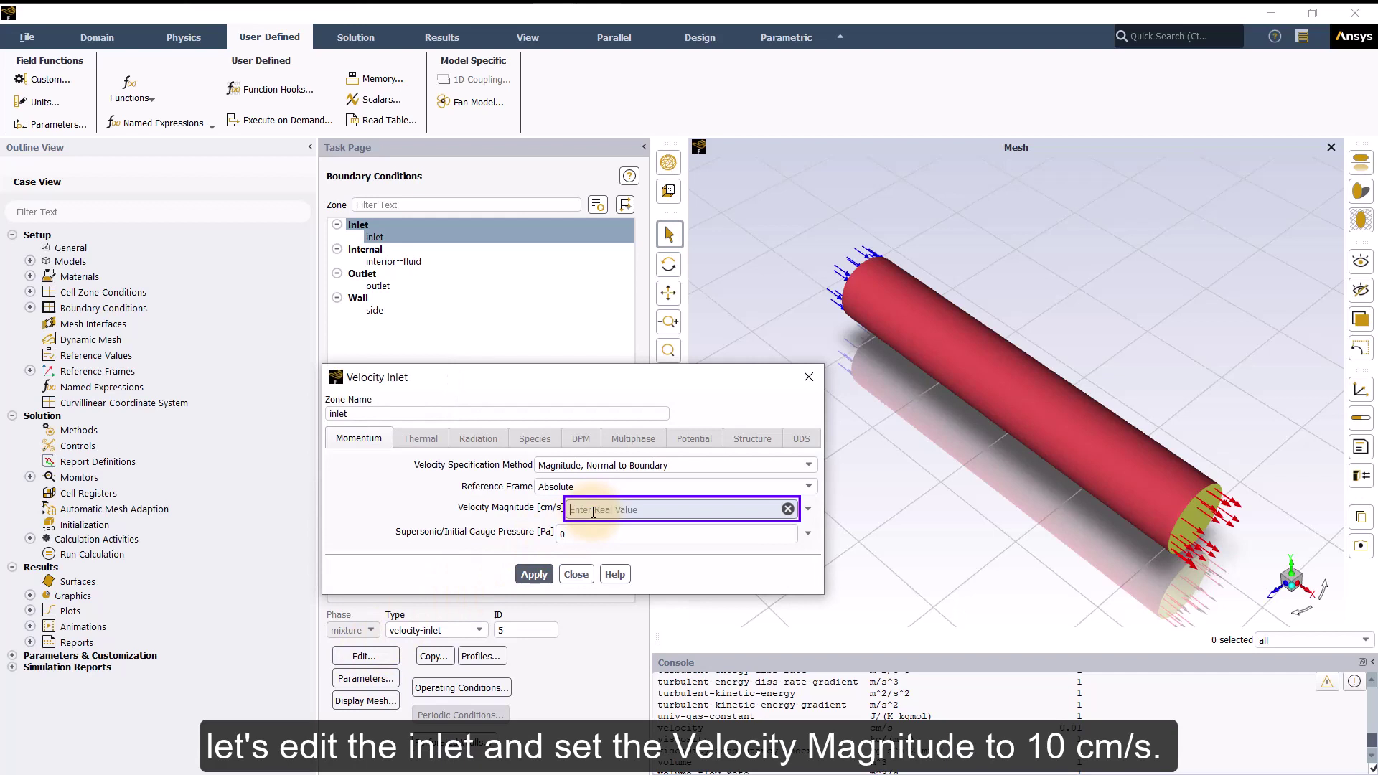
text(10)
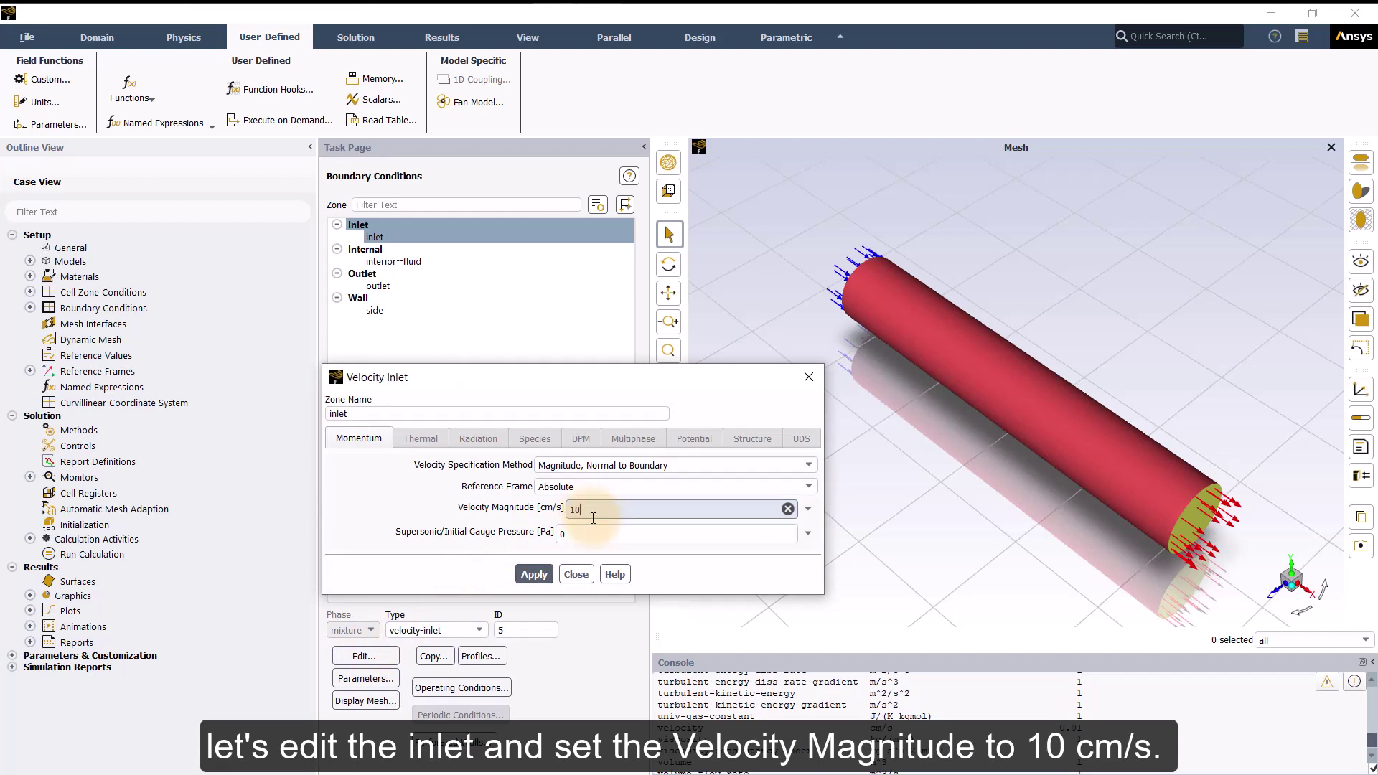
click(534, 574)
click(576, 576)
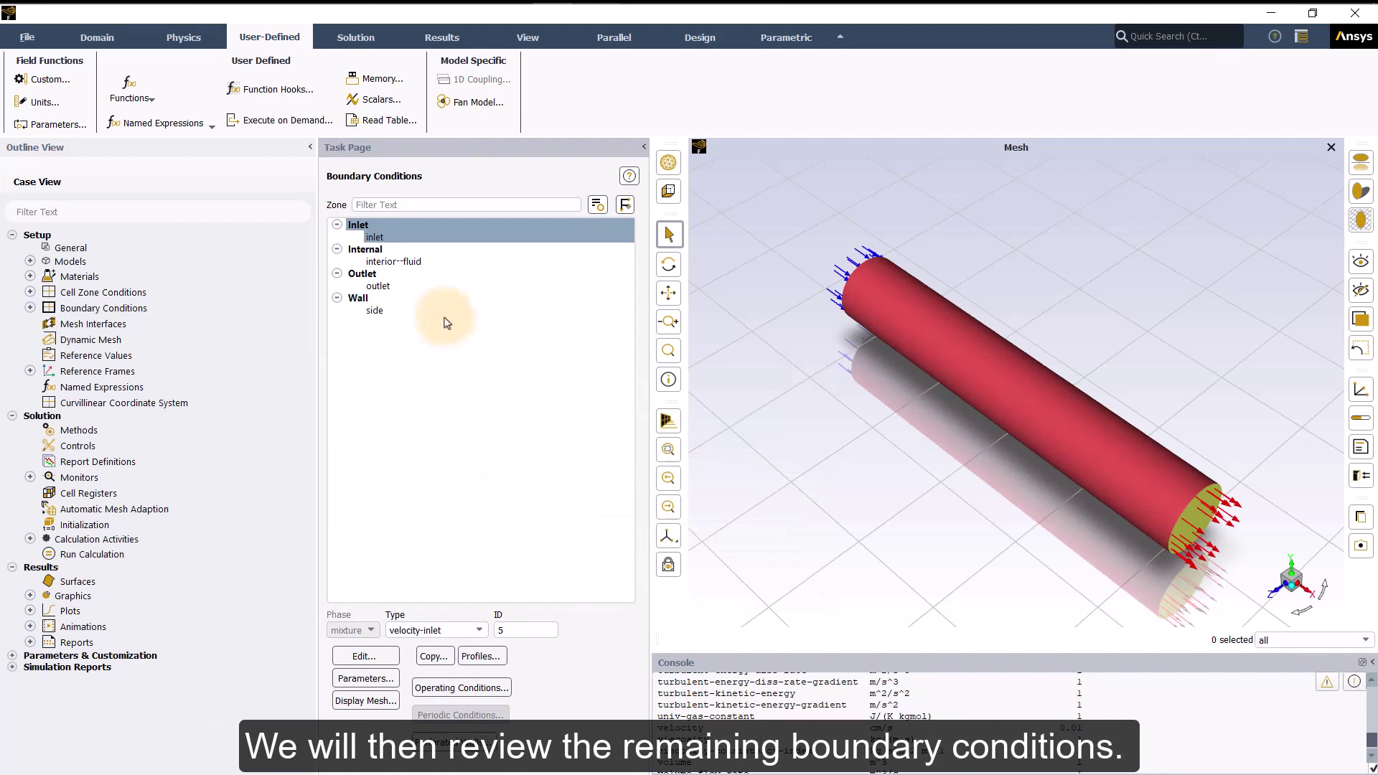
click(420, 262)
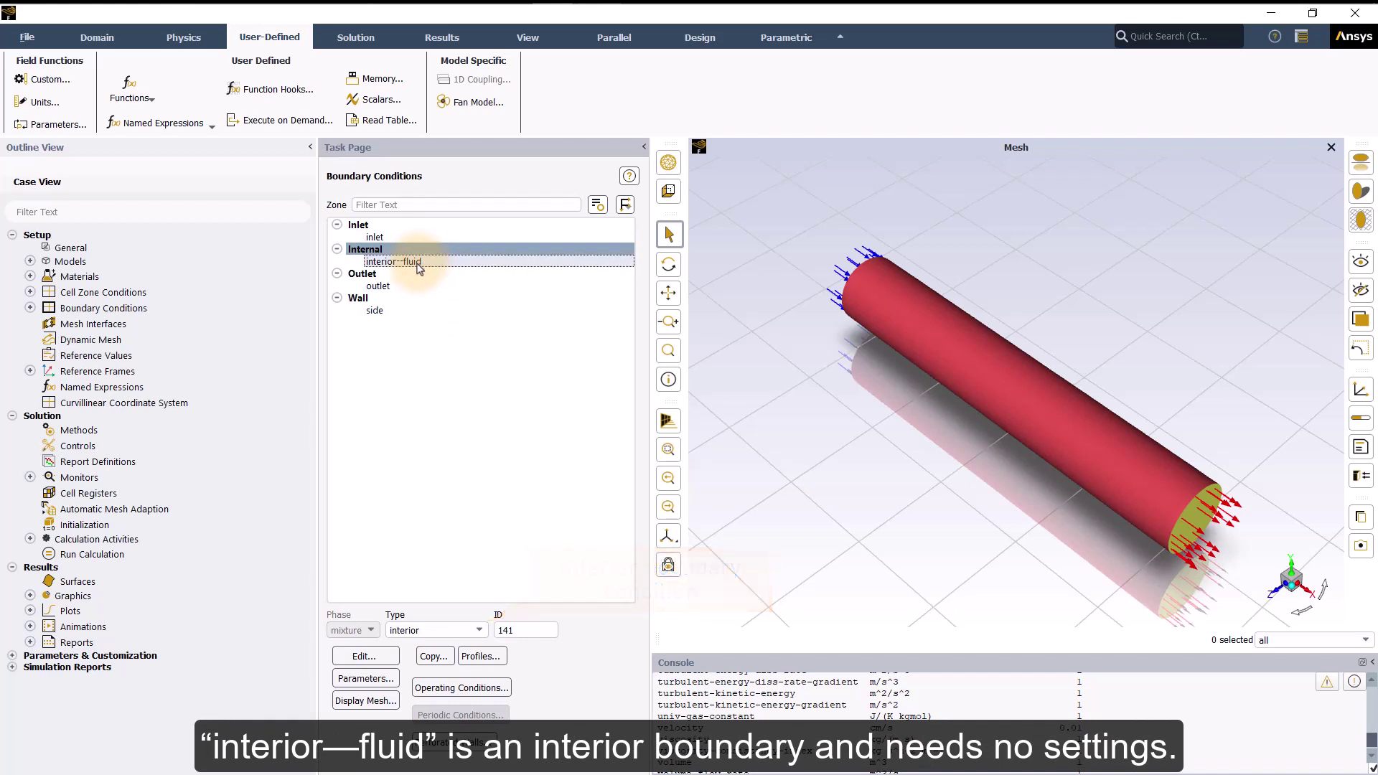
click(415, 287)
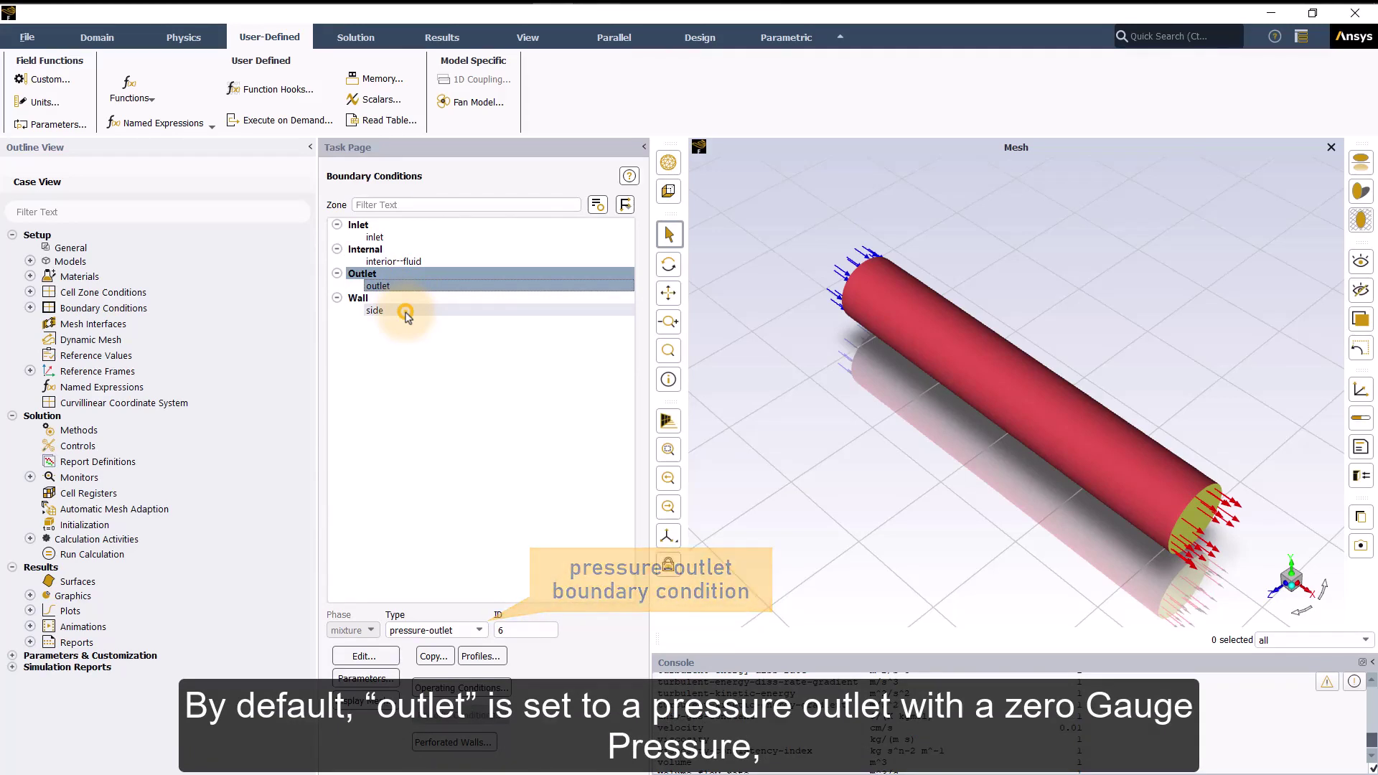
click(407, 314)
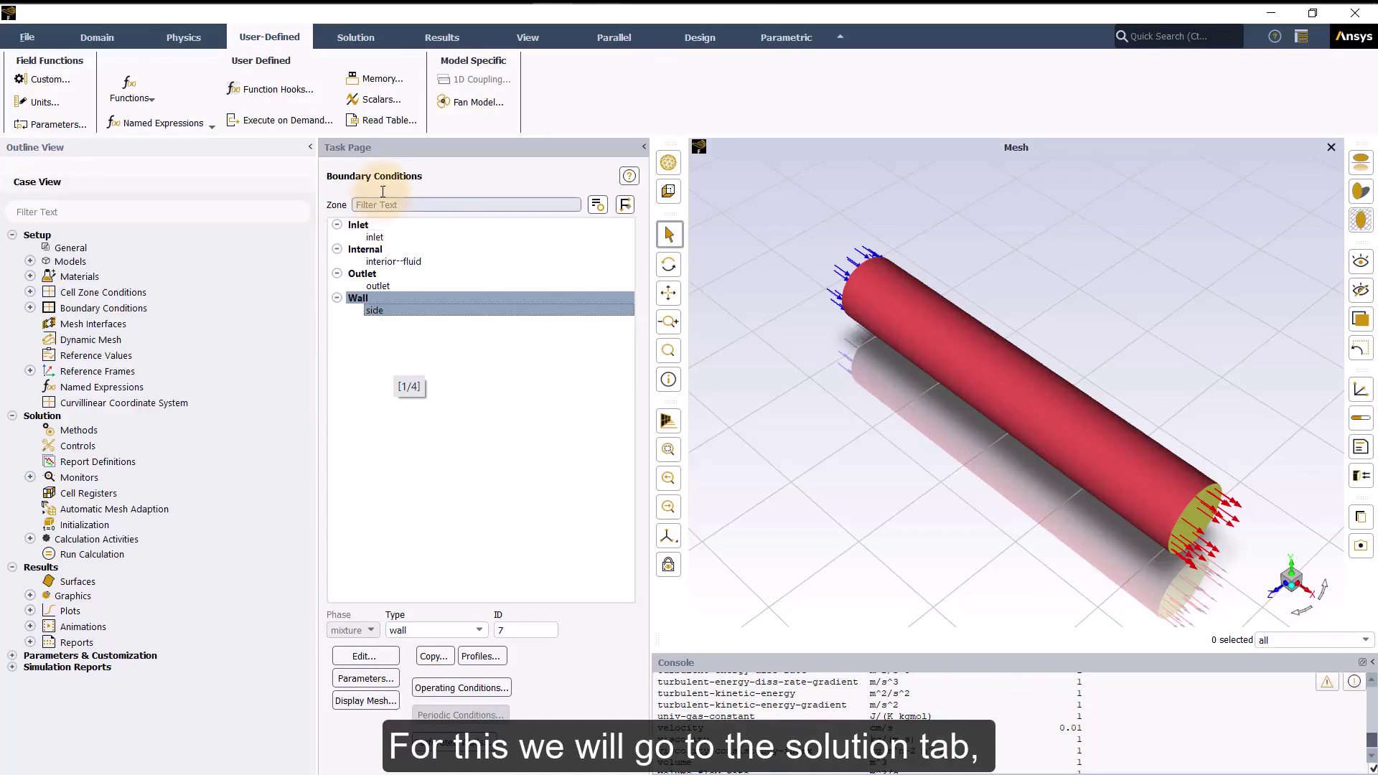
Initialize the solution and calculate with 100 iterations
click(371, 42)
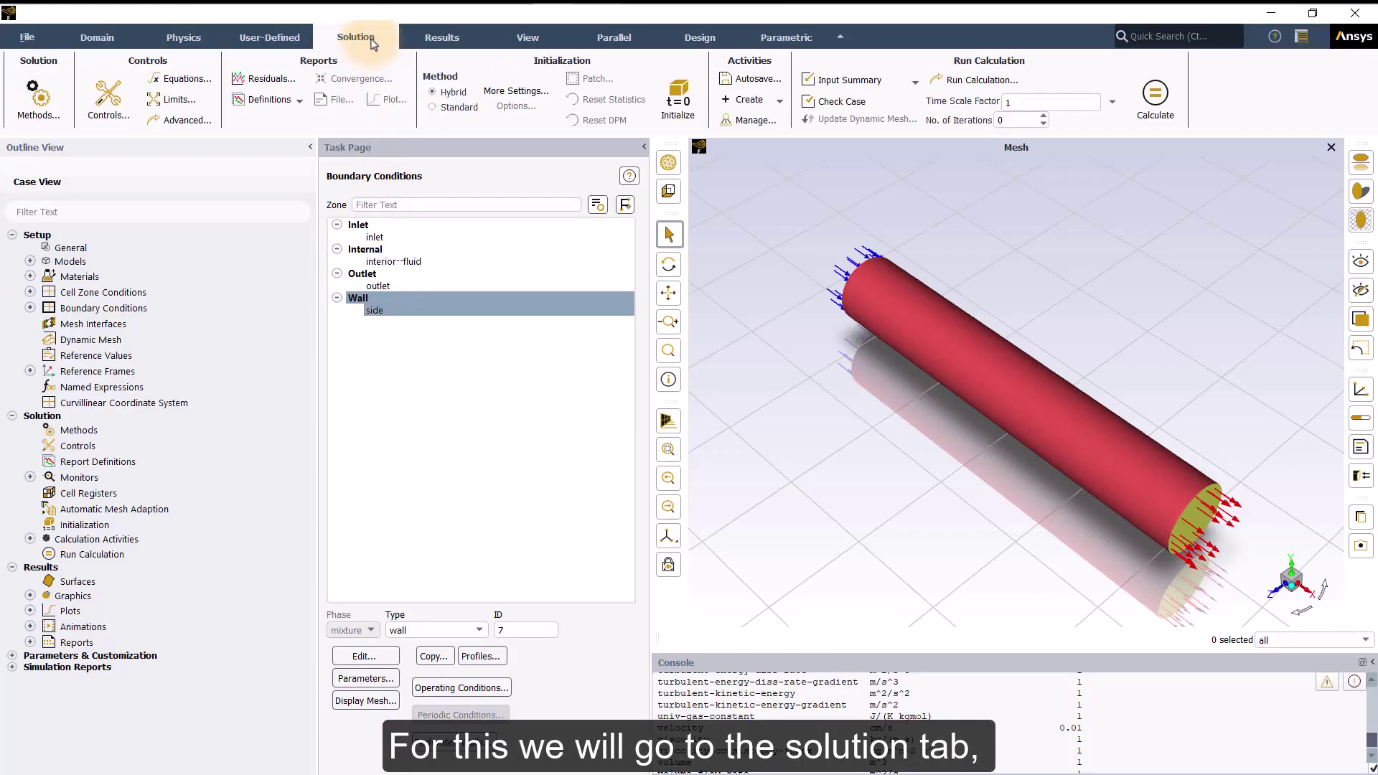
click(674, 108)
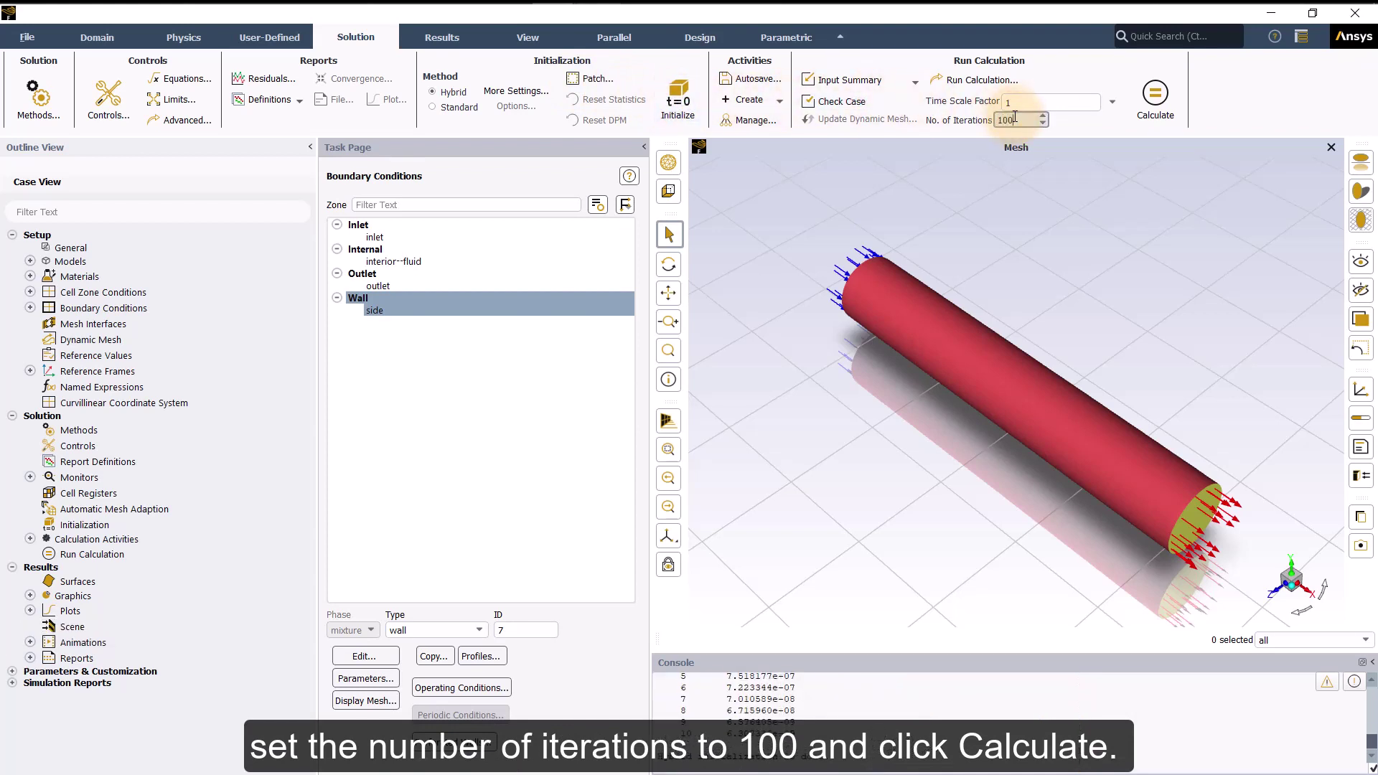
click(1015, 116)
text(100)
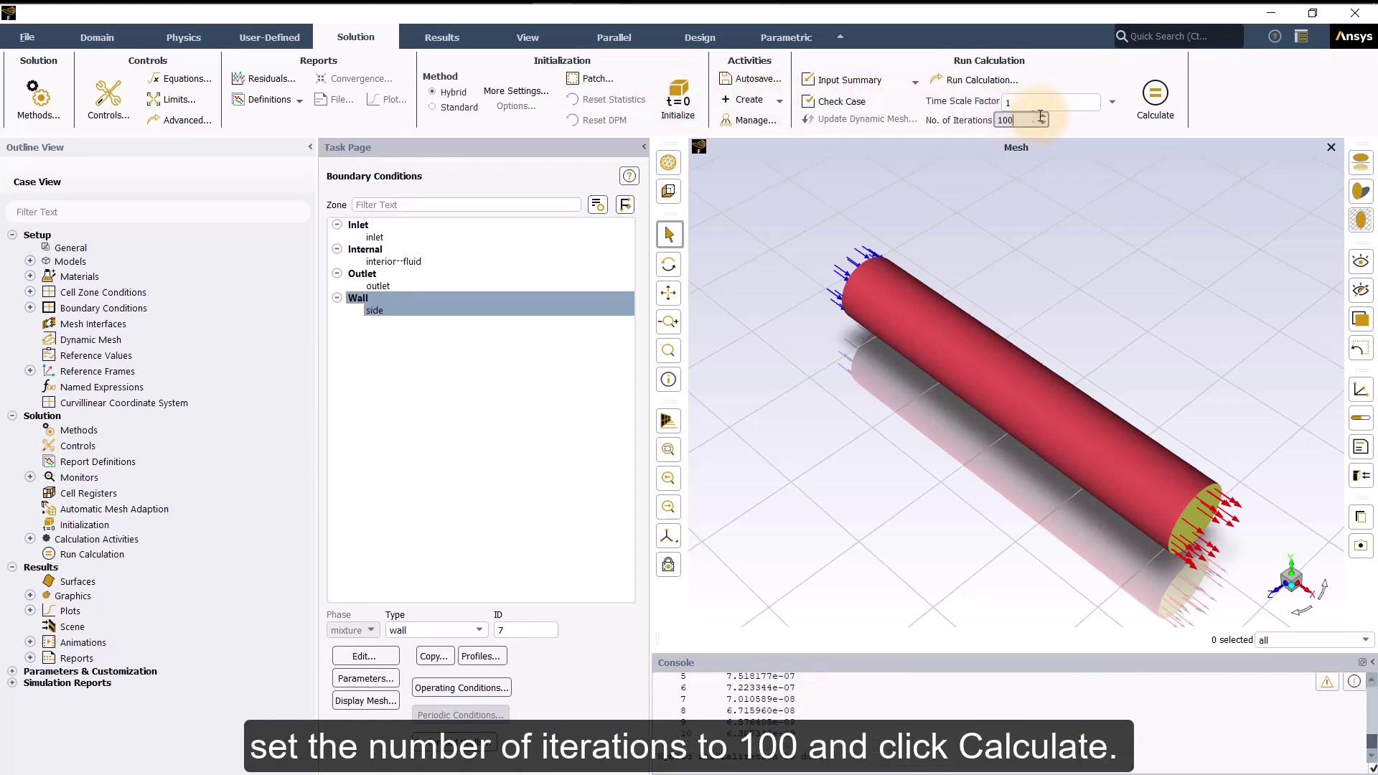
click(1155, 100)
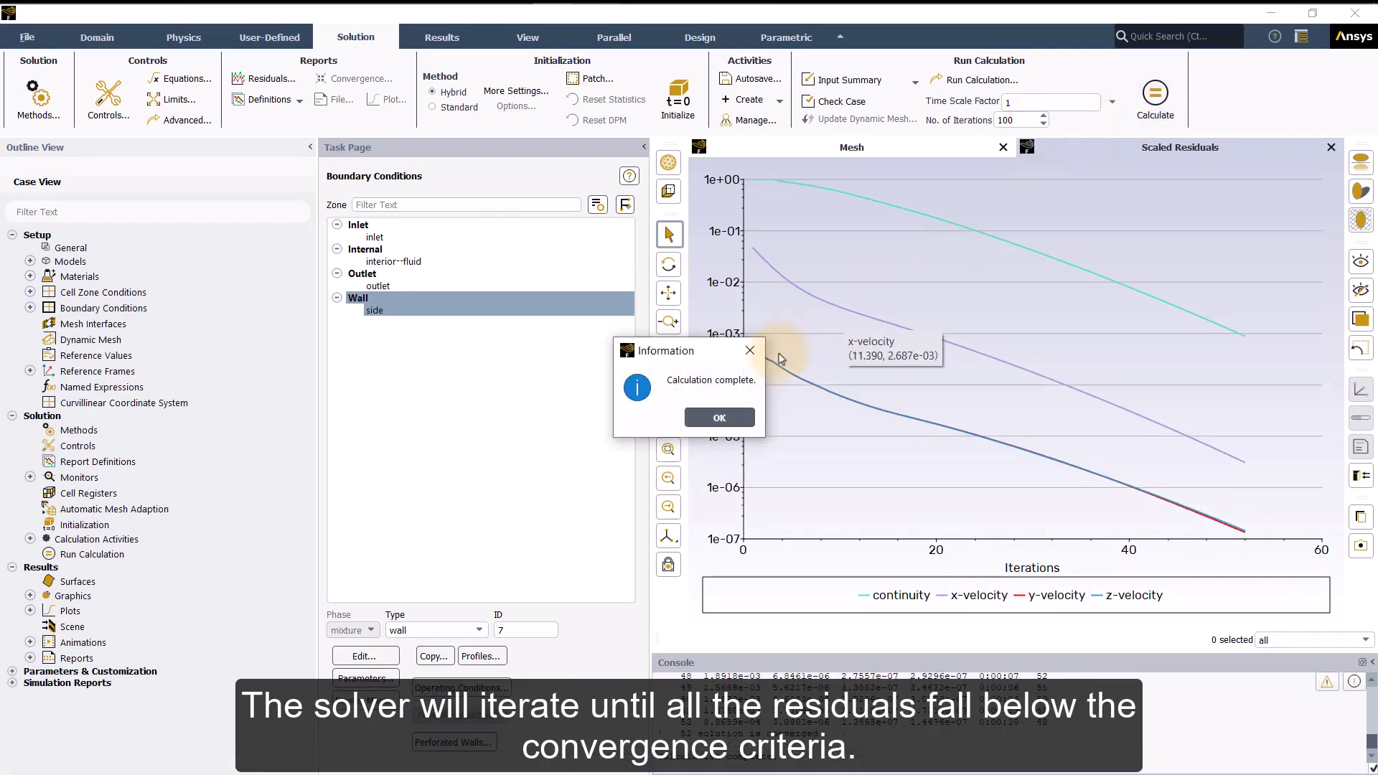
Create an XY-orientation plane surface named xy-plane through the pipe
click(708, 419)
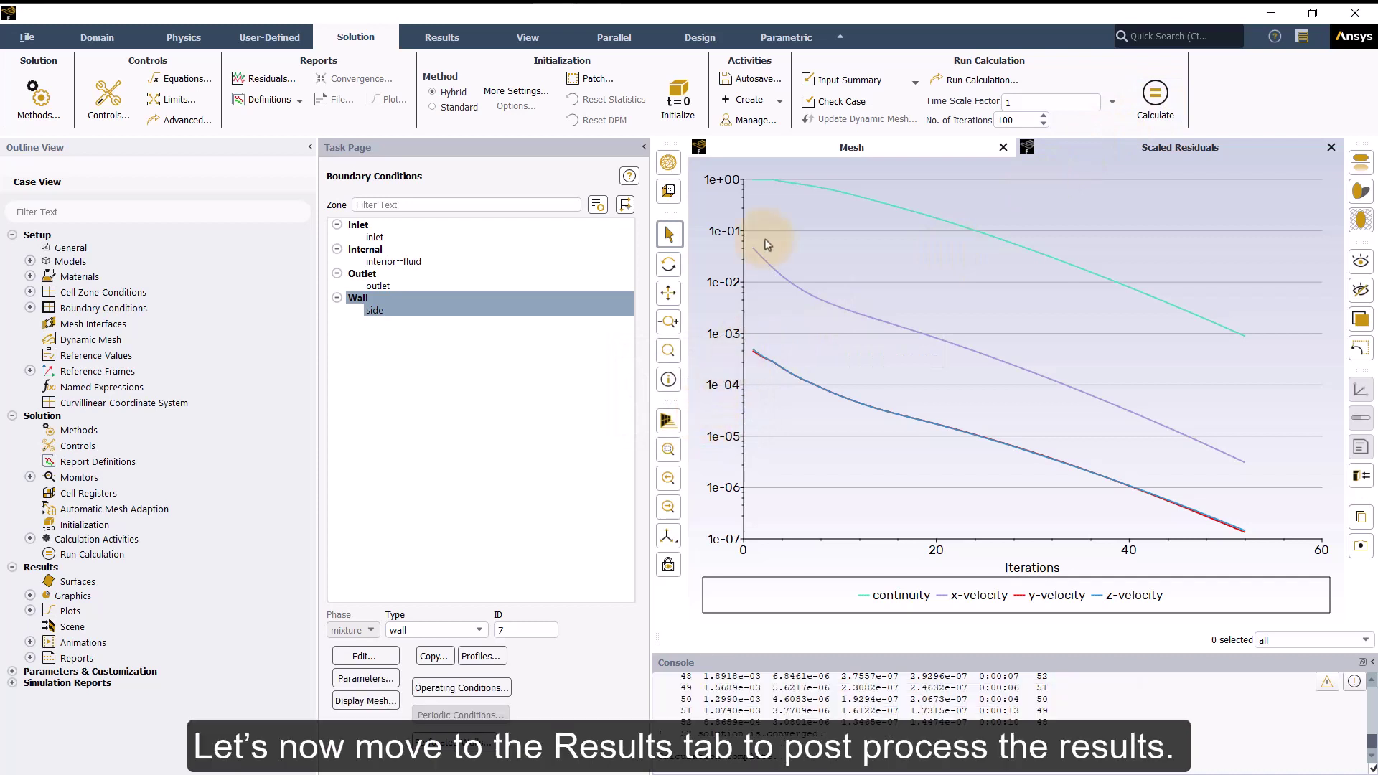
click(810, 152)
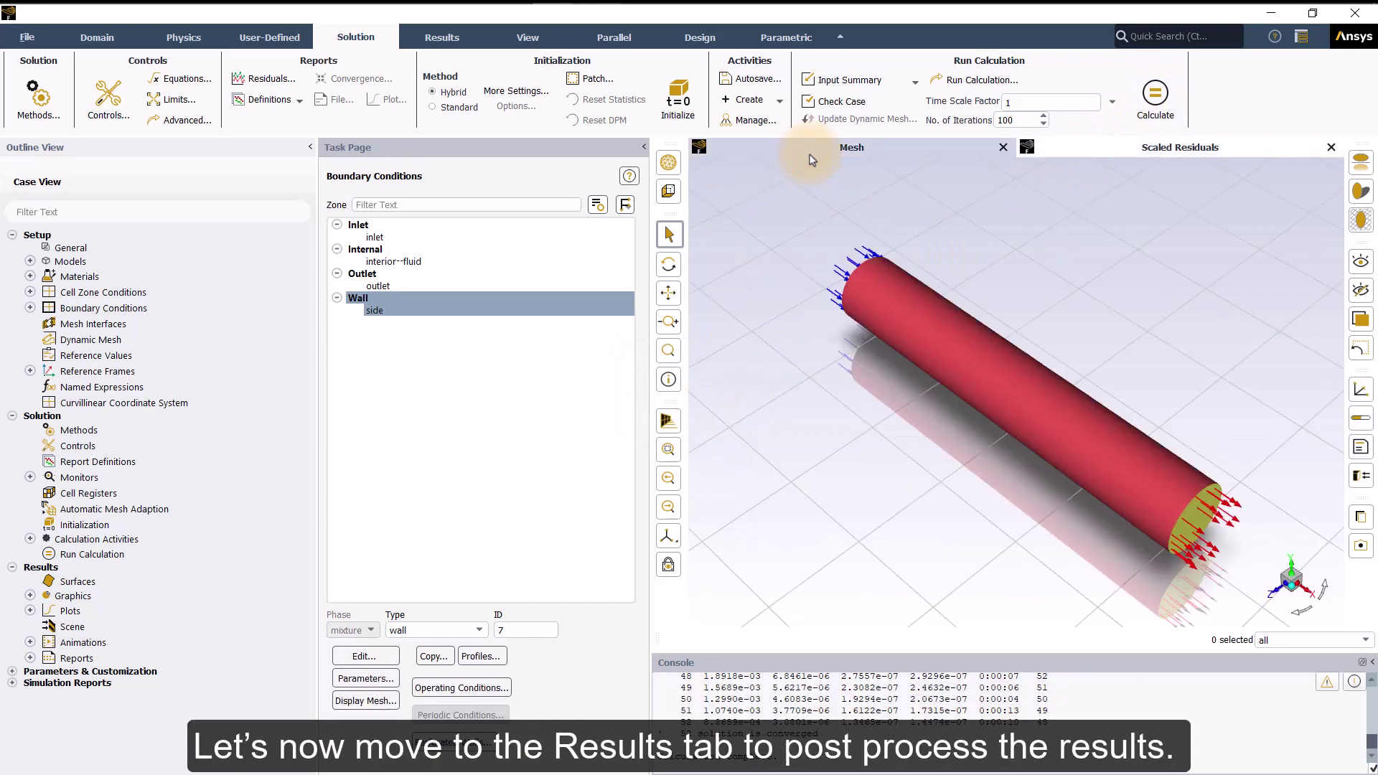
click(422, 43)
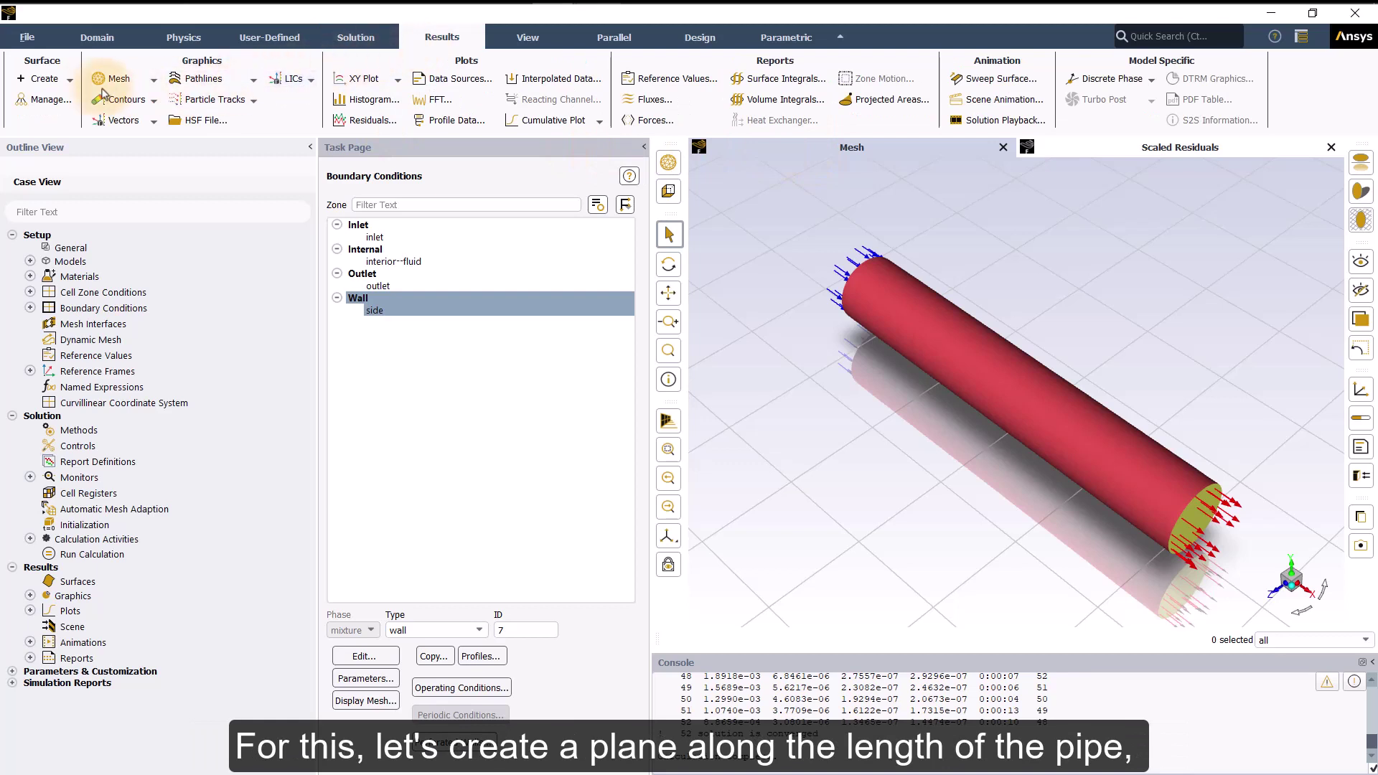
click(70, 81)
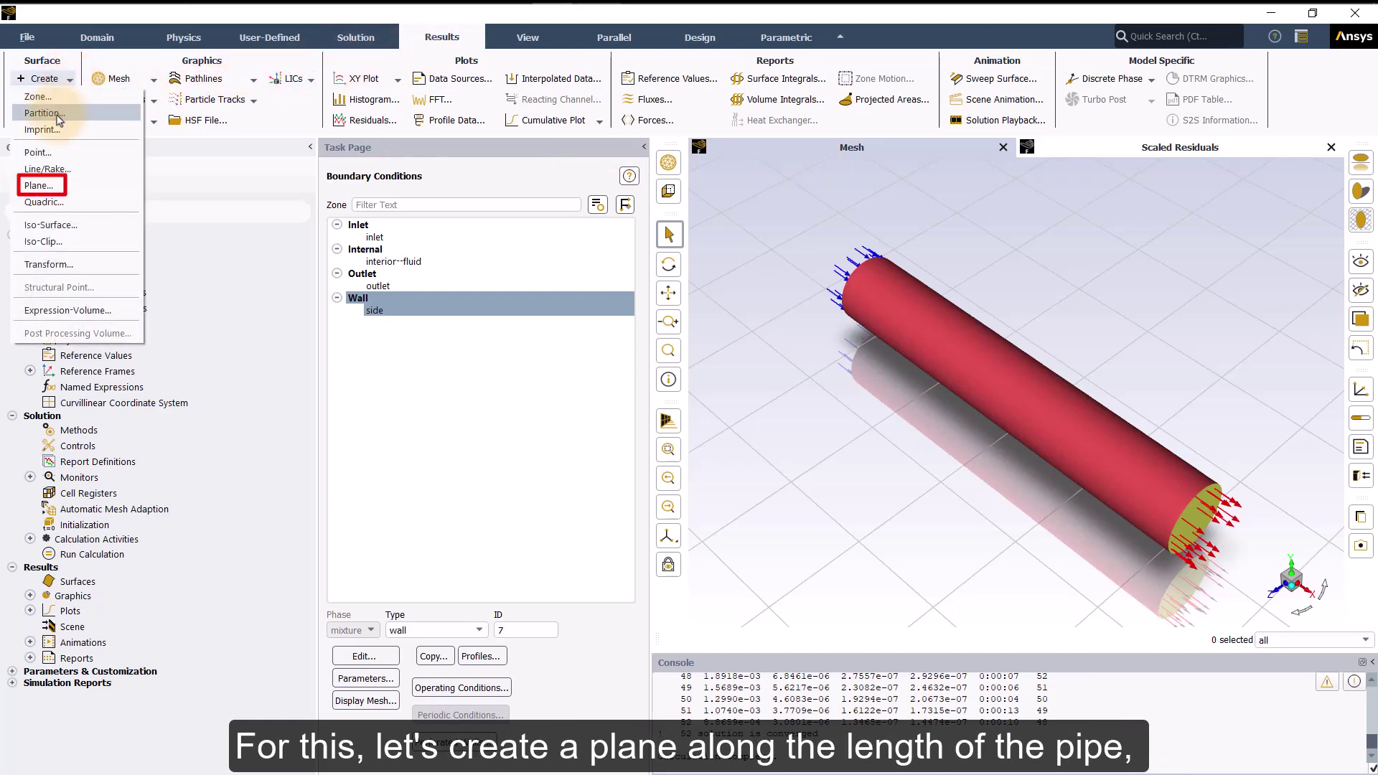
click(44, 185)
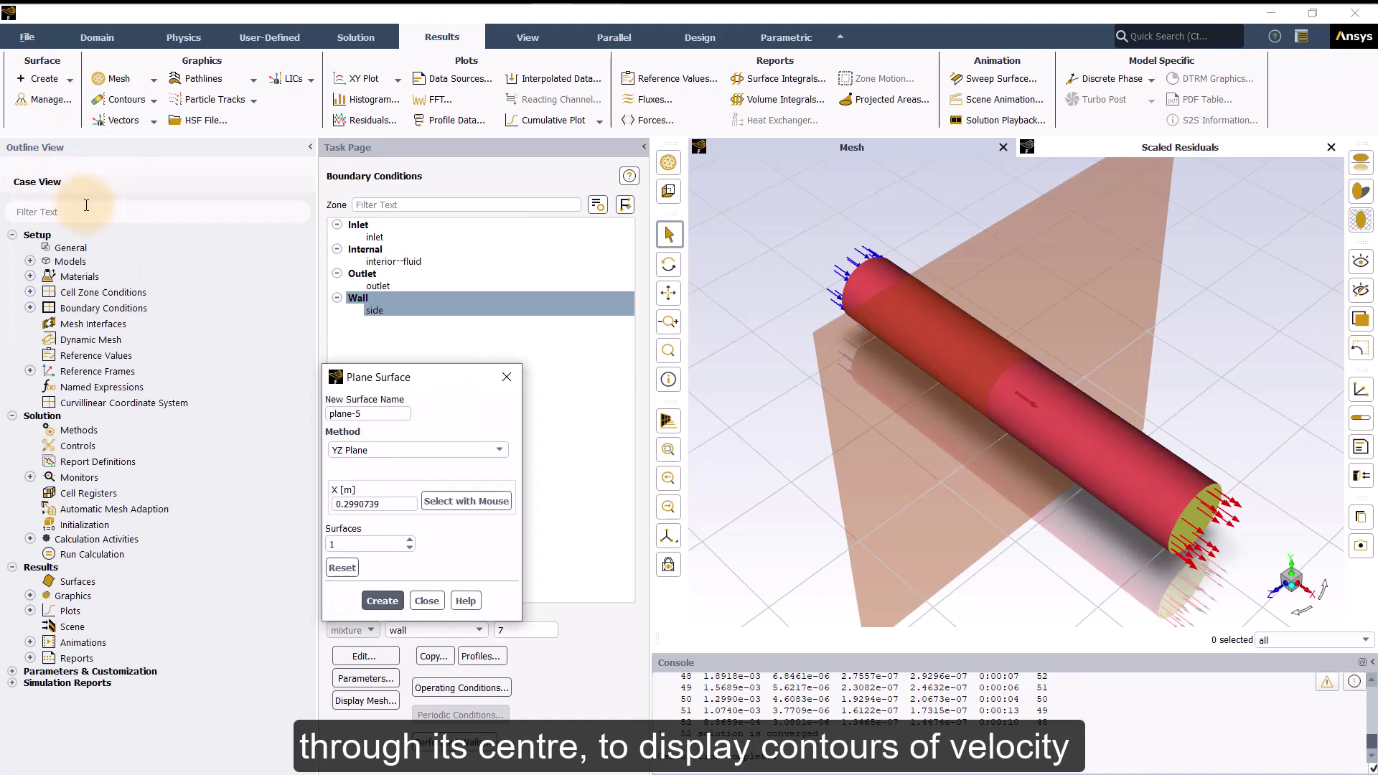
click(394, 449)
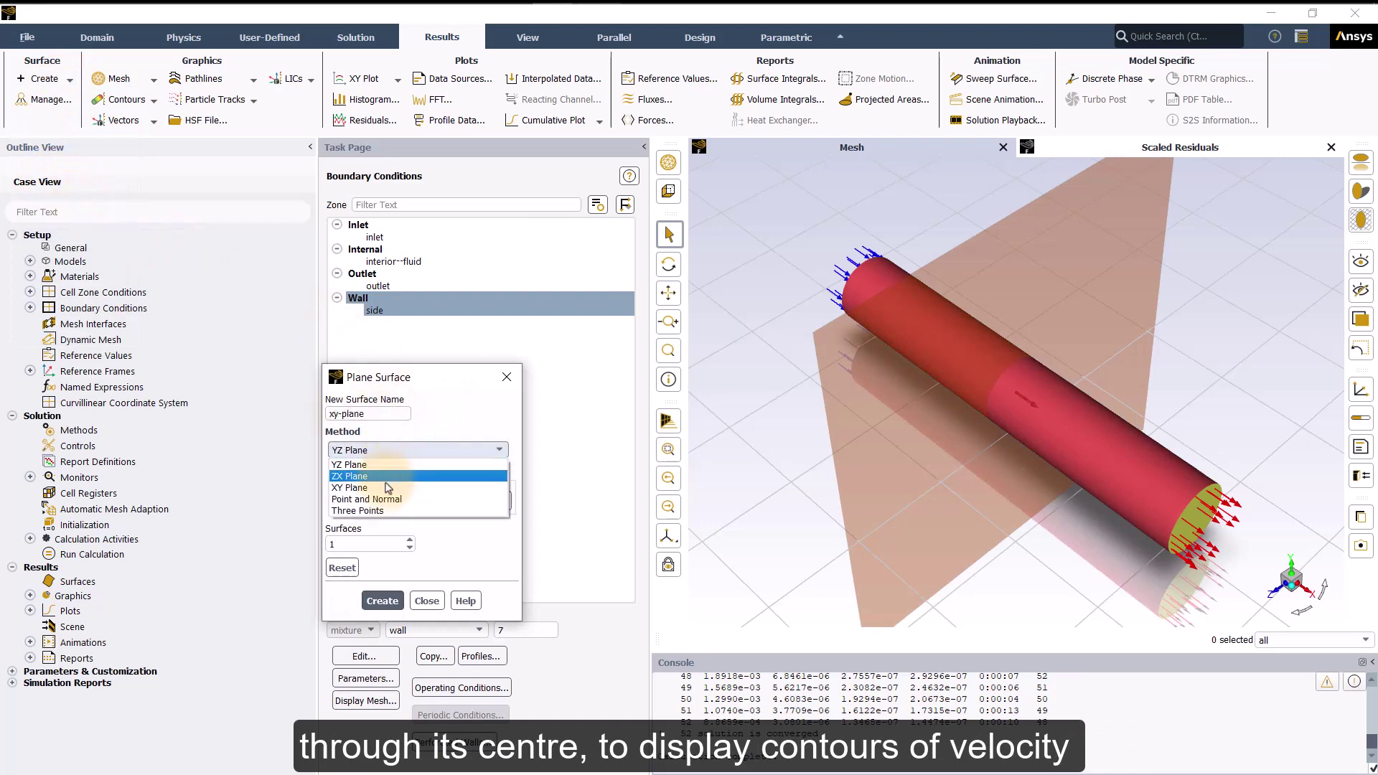
click(386, 487)
click(382, 600)
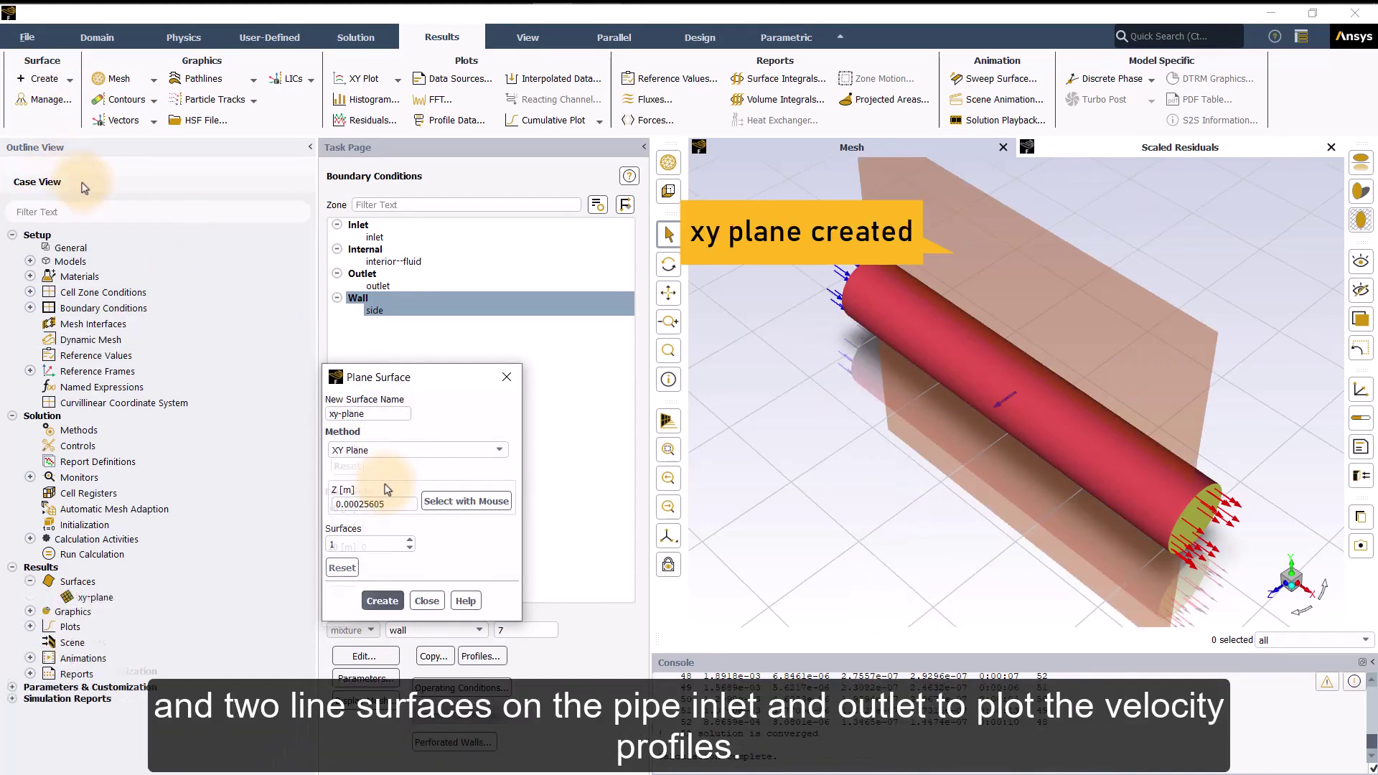
Create inlet-sample-line at x = 0 running from y = -0.05 to 0.05
click(426, 600)
click(44, 79)
click(43, 164)
text(inlet-s)
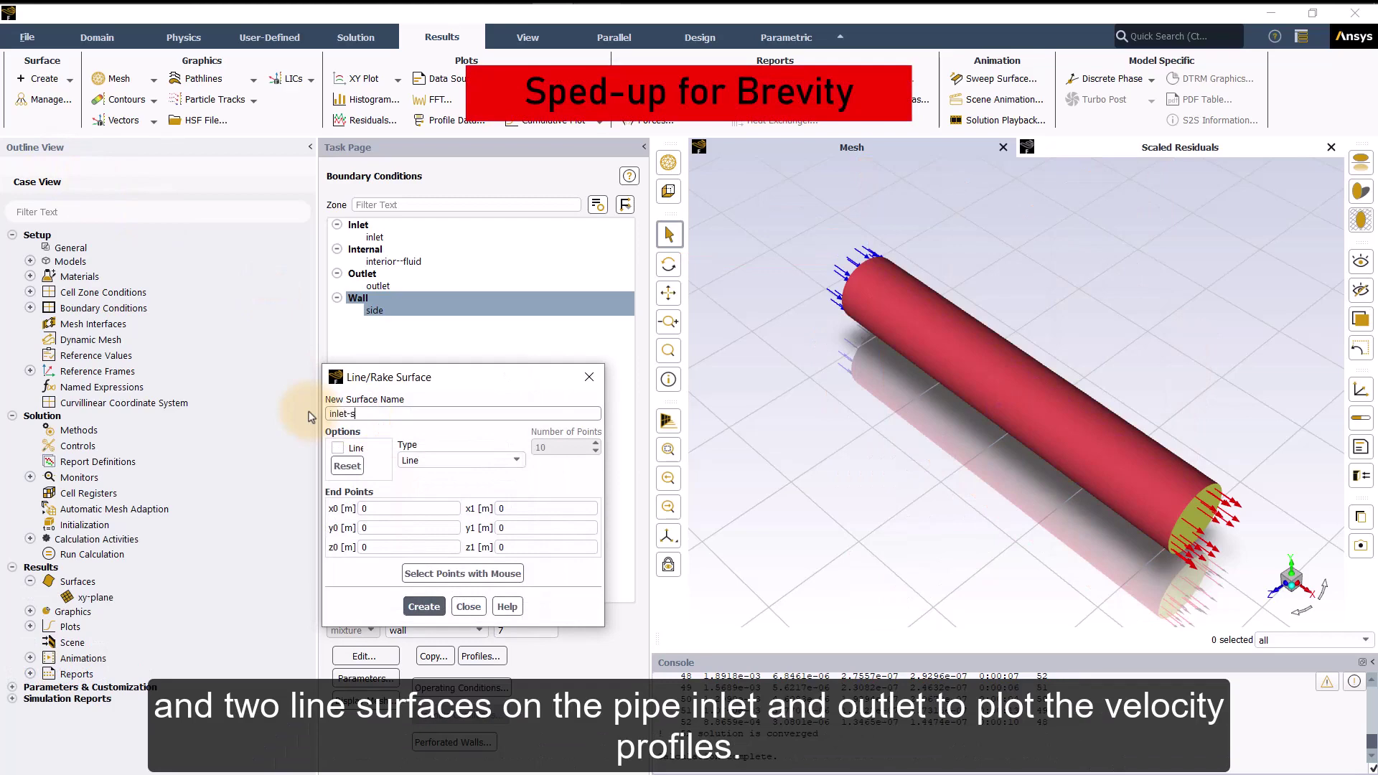
text(ample-line)
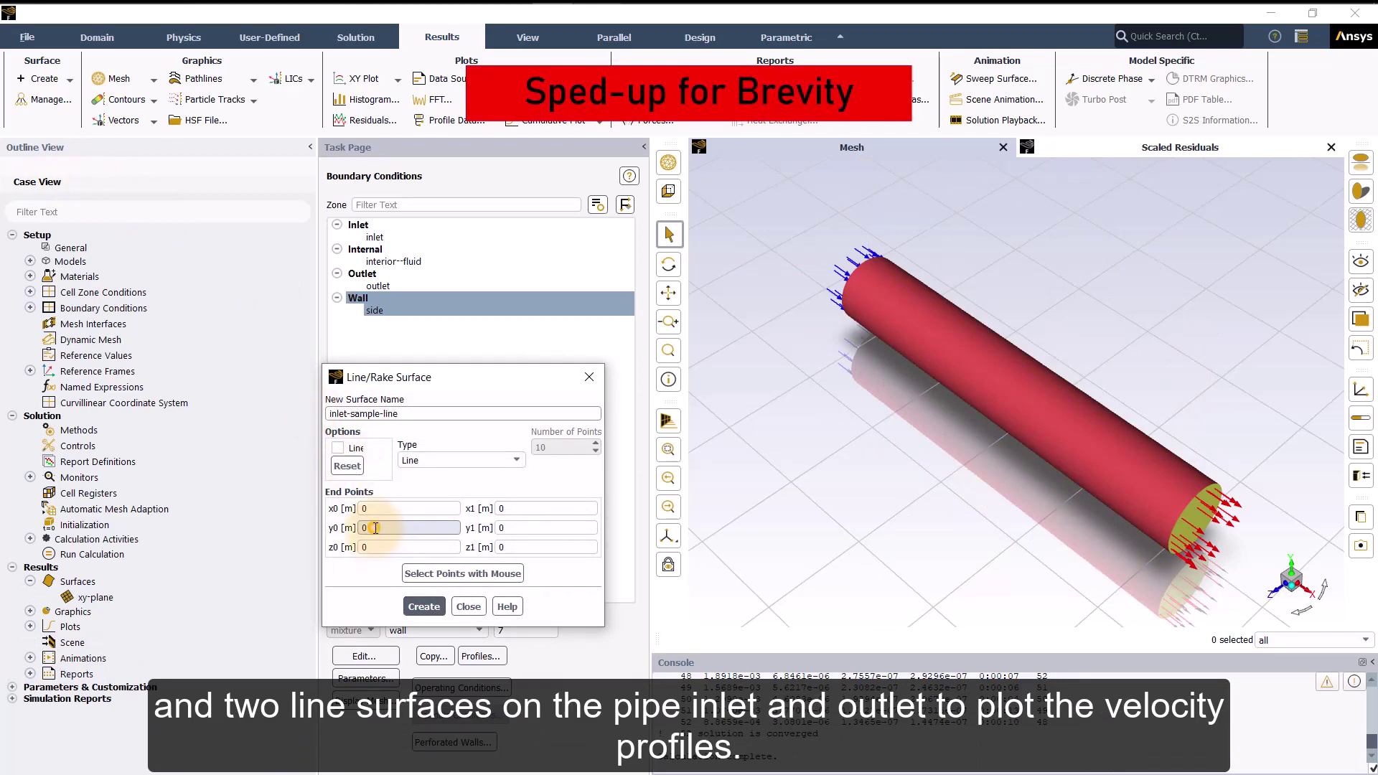
double_click(406, 528)
text(-0.05)
click(517, 528)
text(.05)
click(423, 606)
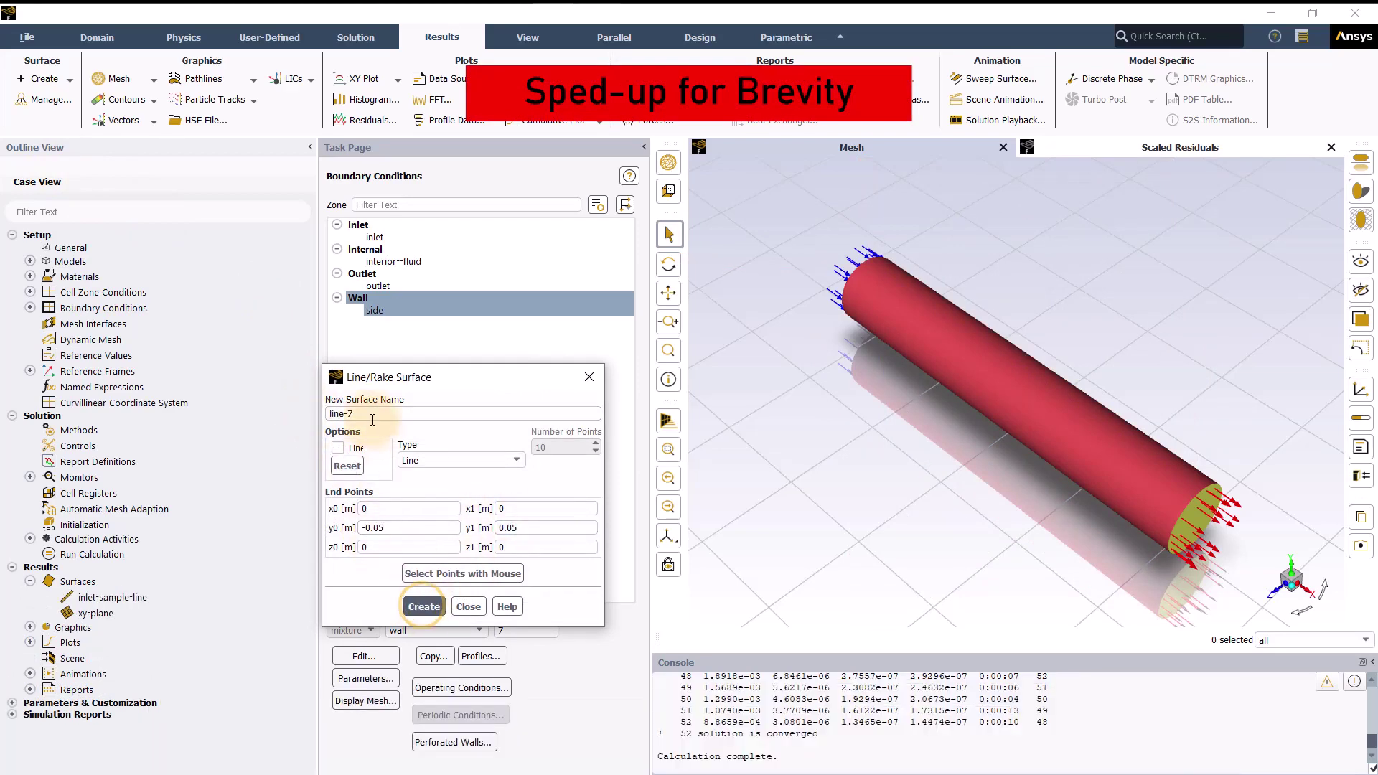
Create outlet-sample-line with both x coordinates set to 0.6
double_click(359, 413)
text(outlet-sample-line)
double_click(369, 508)
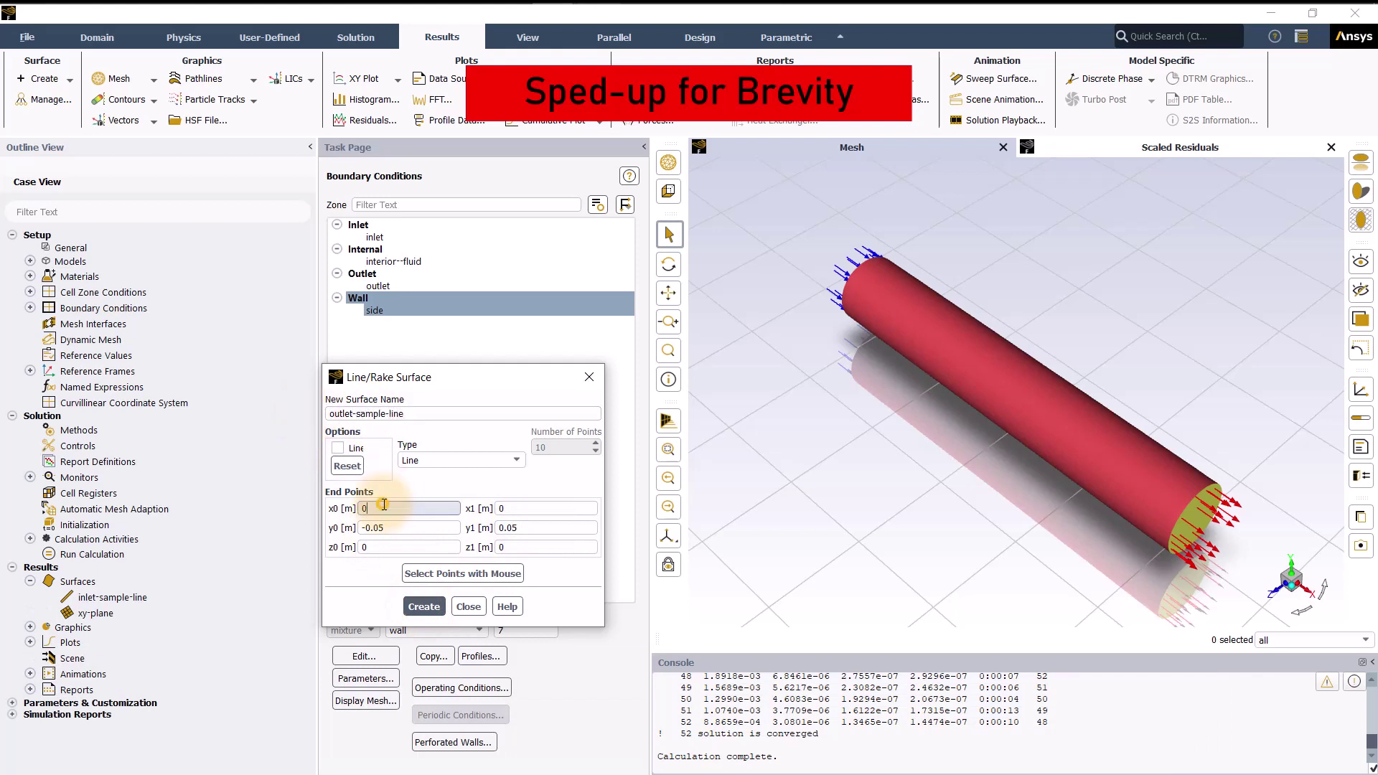
text(0.6)
double_click(508, 508)
text(0.6)
click(423, 607)
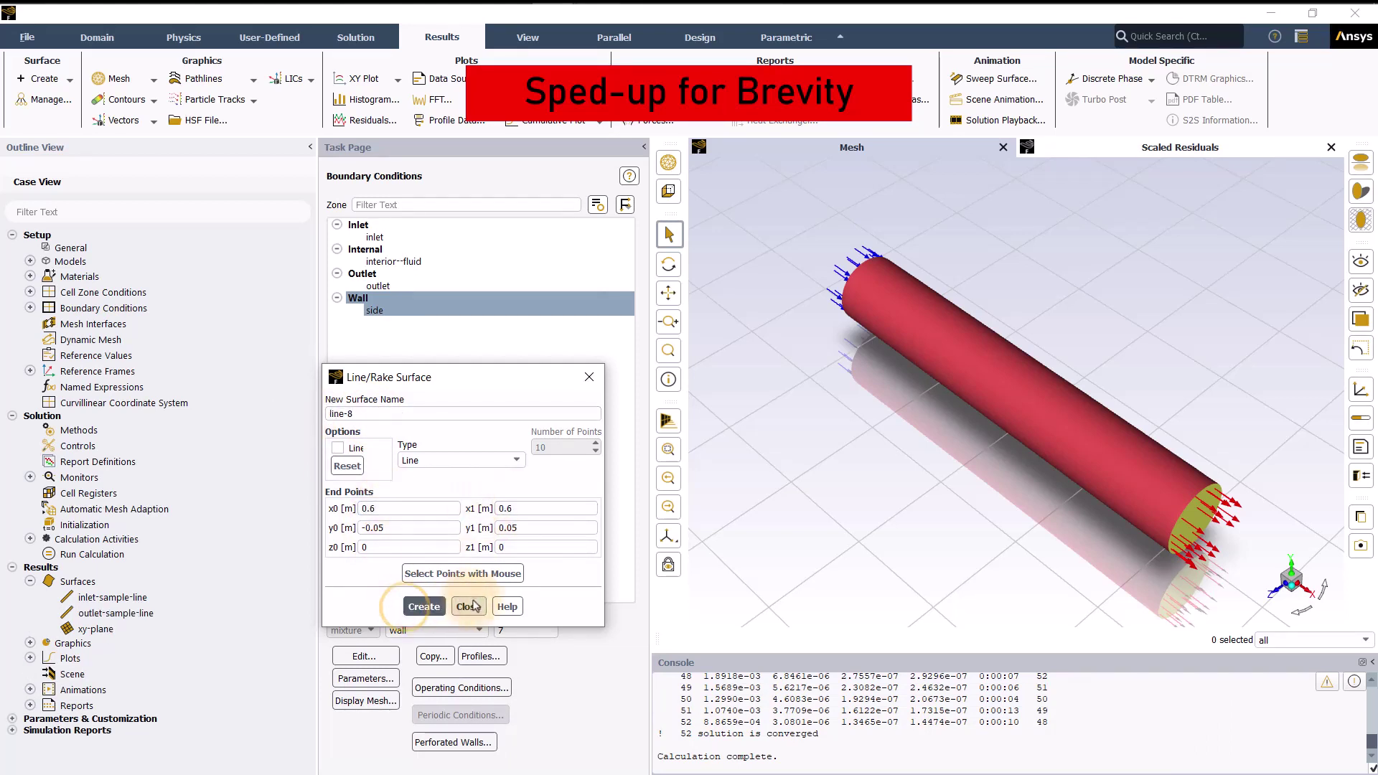
click(468, 606)
Display the mesh of all surfaces except the side wall
click(667, 162)
drag(495, 424, 502, 485)
click(521, 472)
click(466, 629)
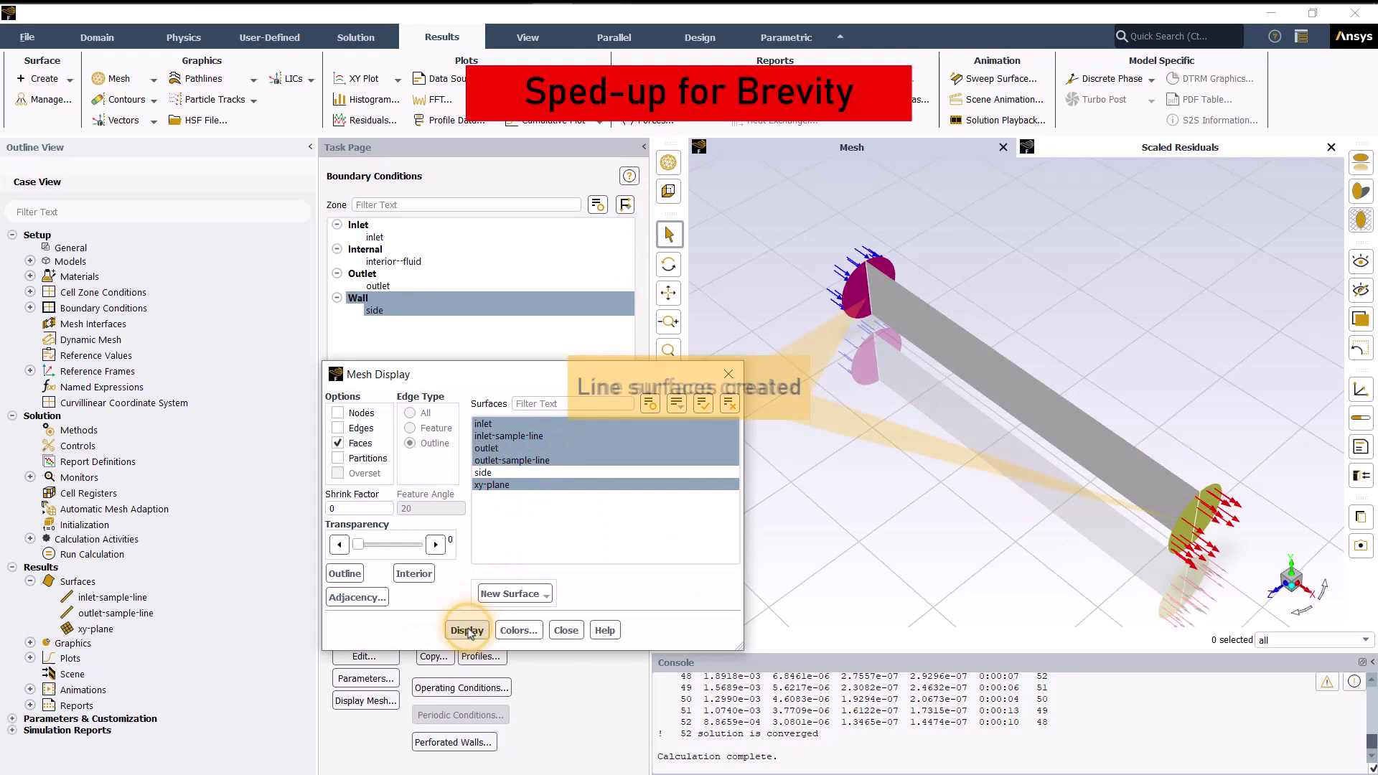
click(566, 630)
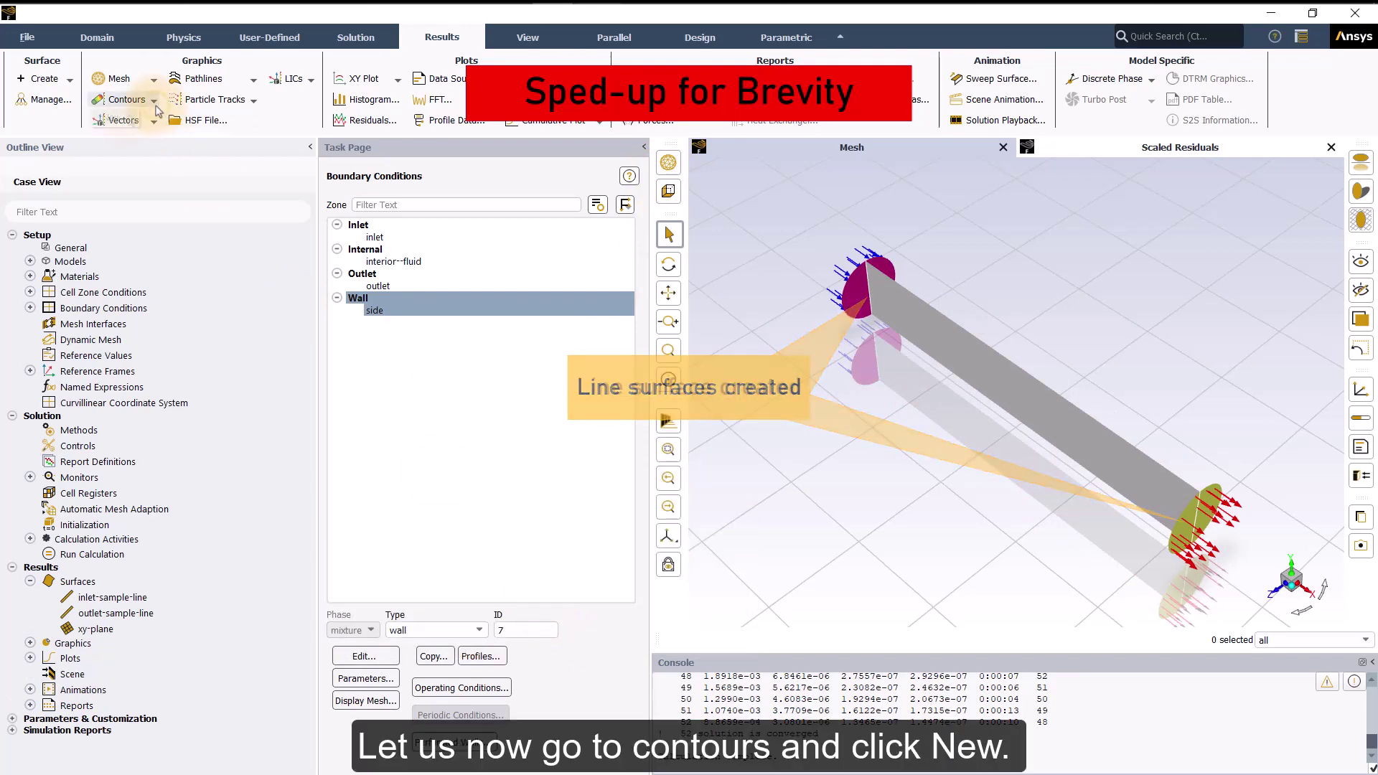
Create a contour named 'velocity' of Velocity on xy-plane and display it
click(126, 99)
click(119, 117)
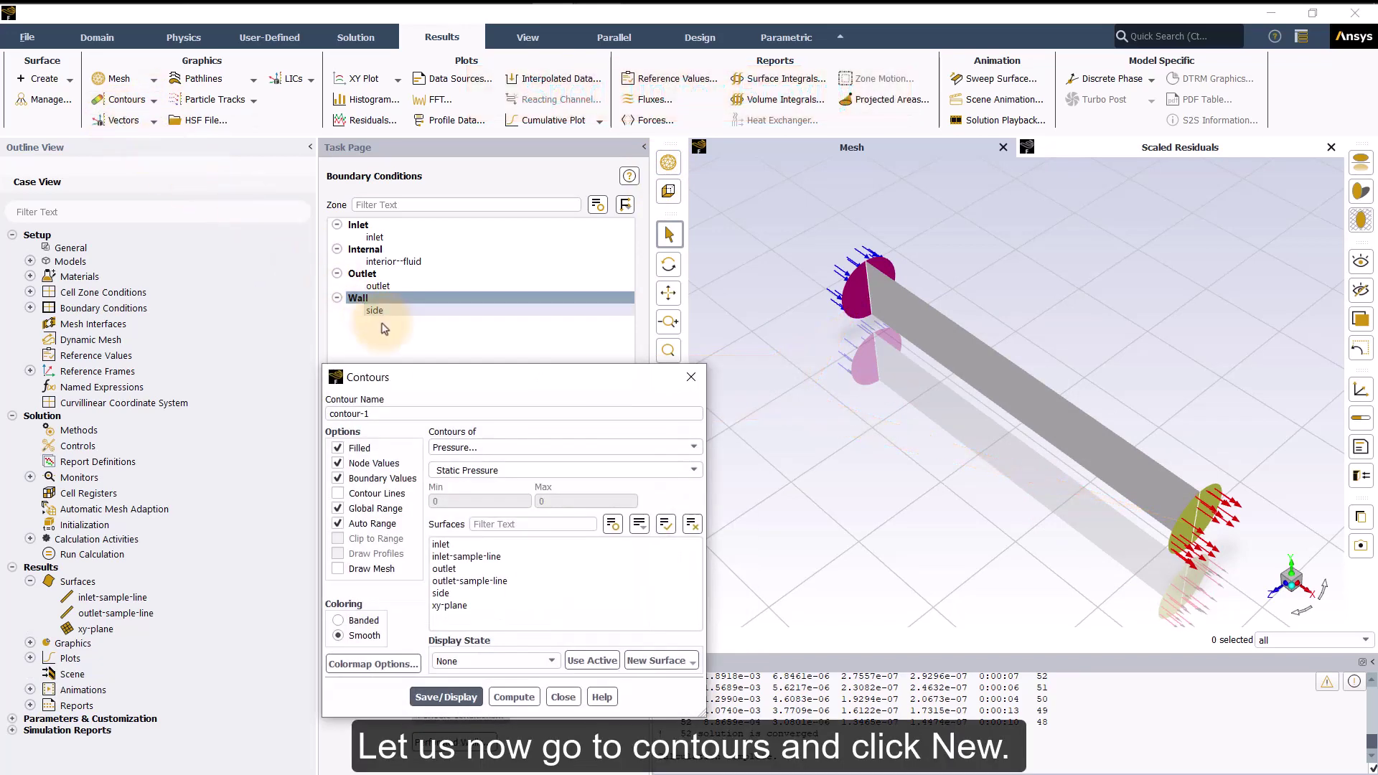
click(459, 412)
drag(459, 413, 332, 413)
text(velo)
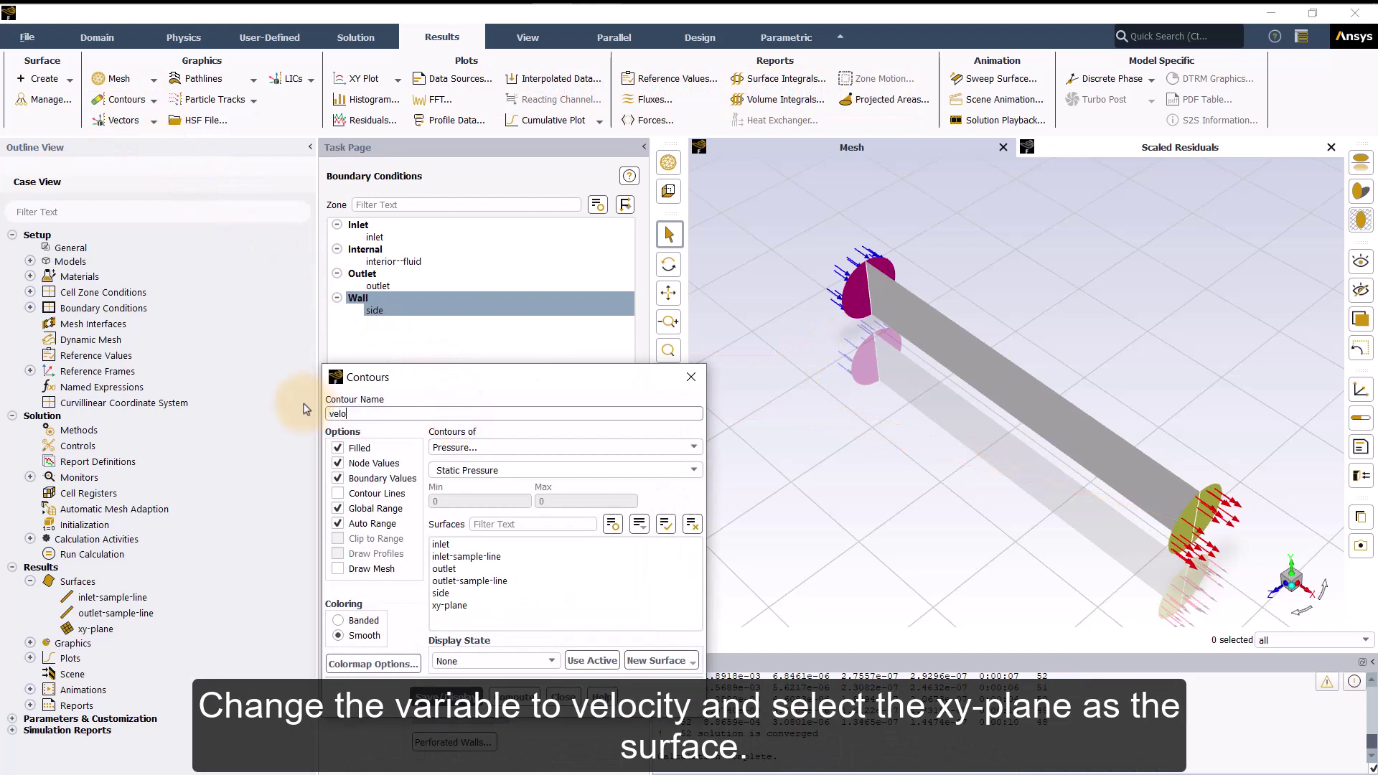
text(city)
click(470, 447)
click(471, 485)
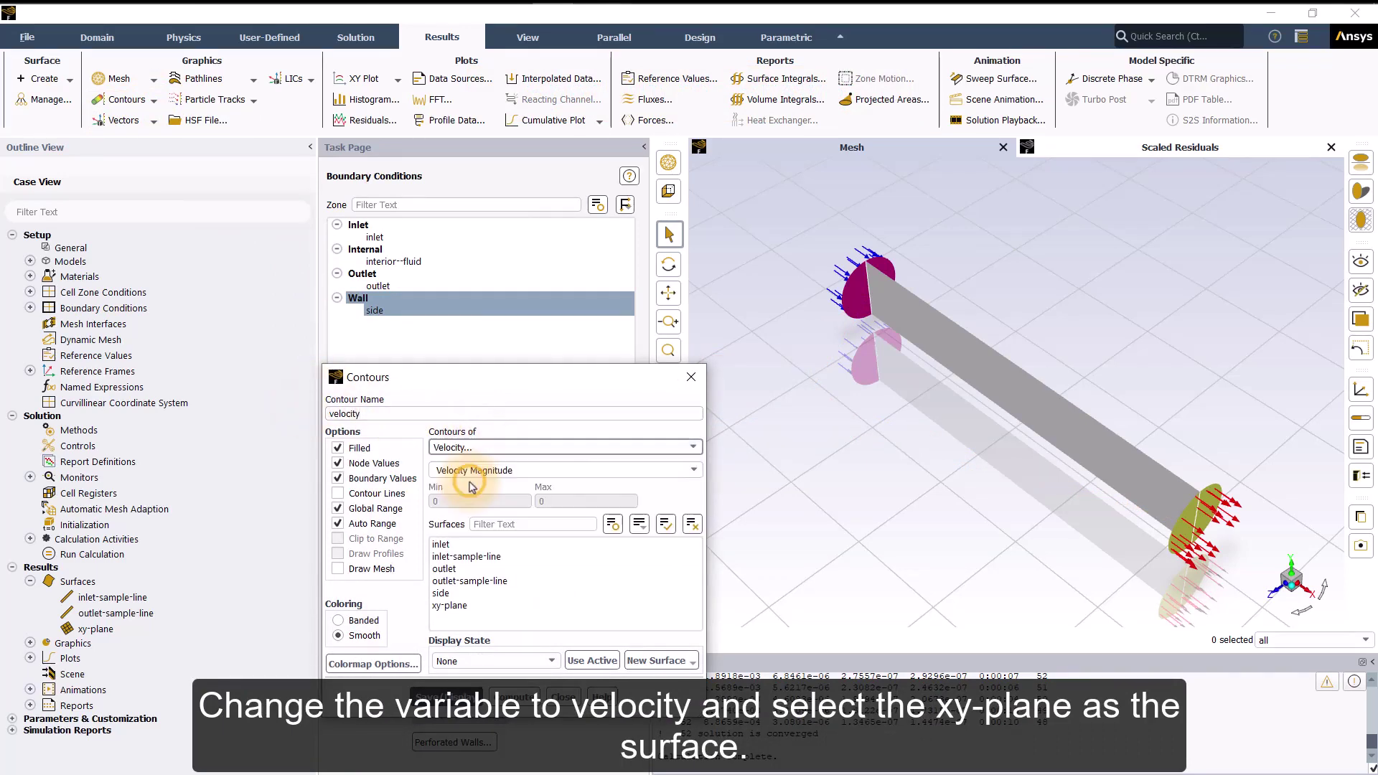
click(449, 605)
click(446, 696)
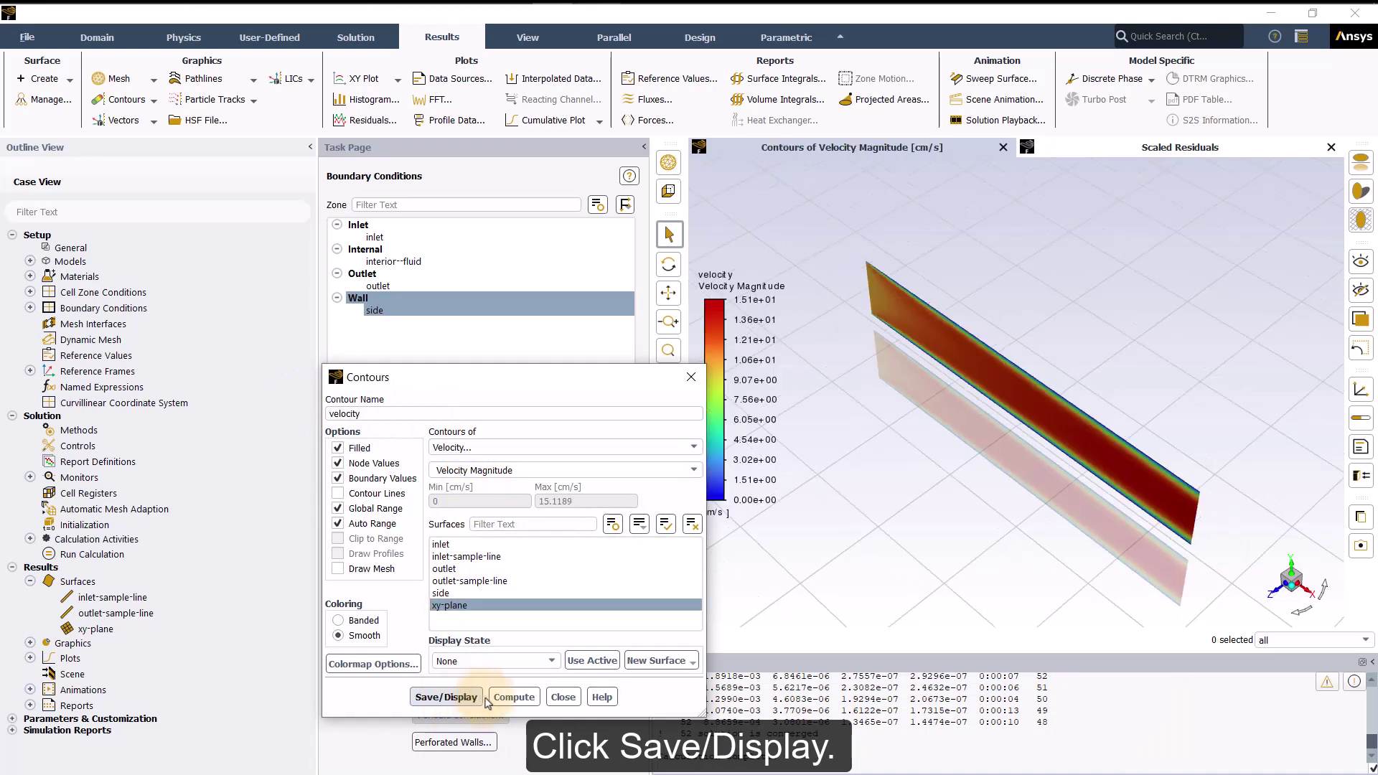
click(559, 697)
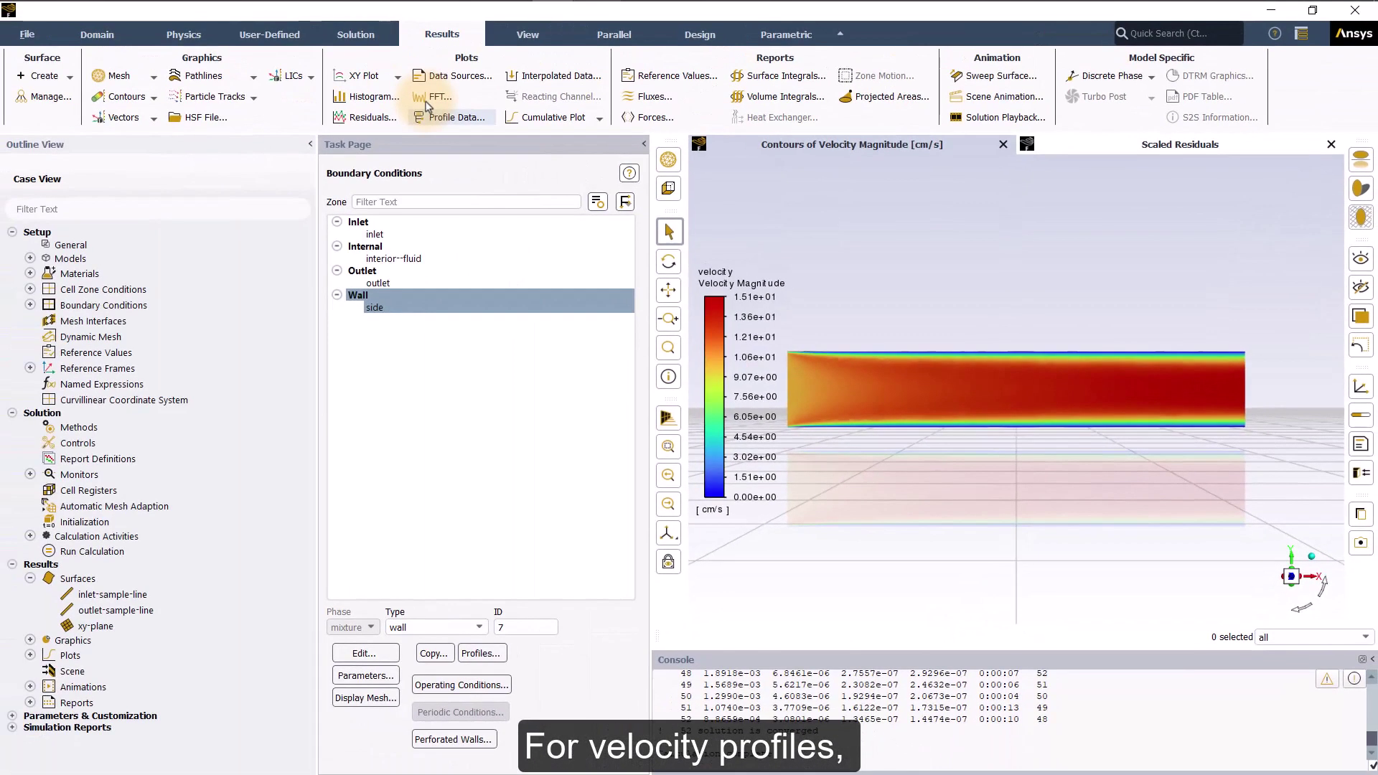
Plot velocity along inlet-sample-line and outlet-sample-line in a new XY plot
click(384, 76)
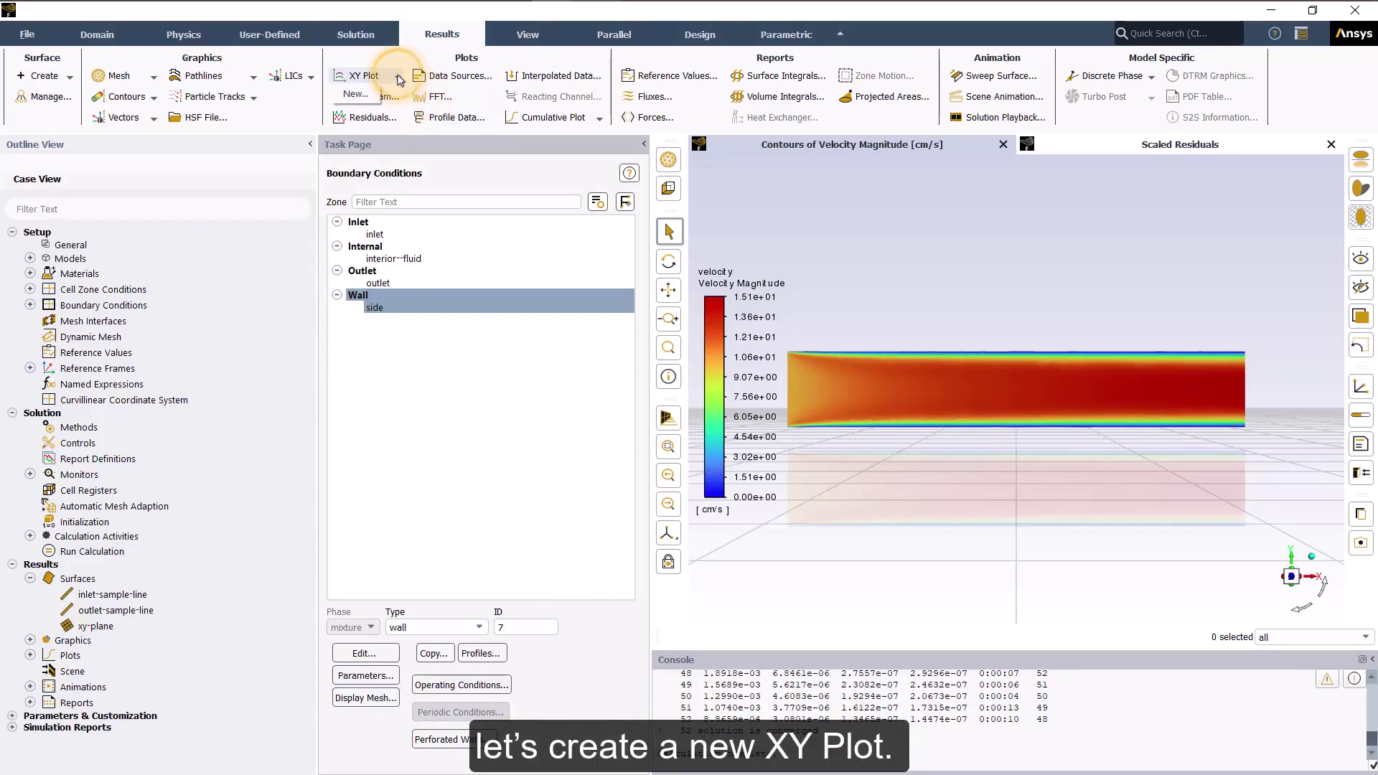
click(356, 93)
click(670, 444)
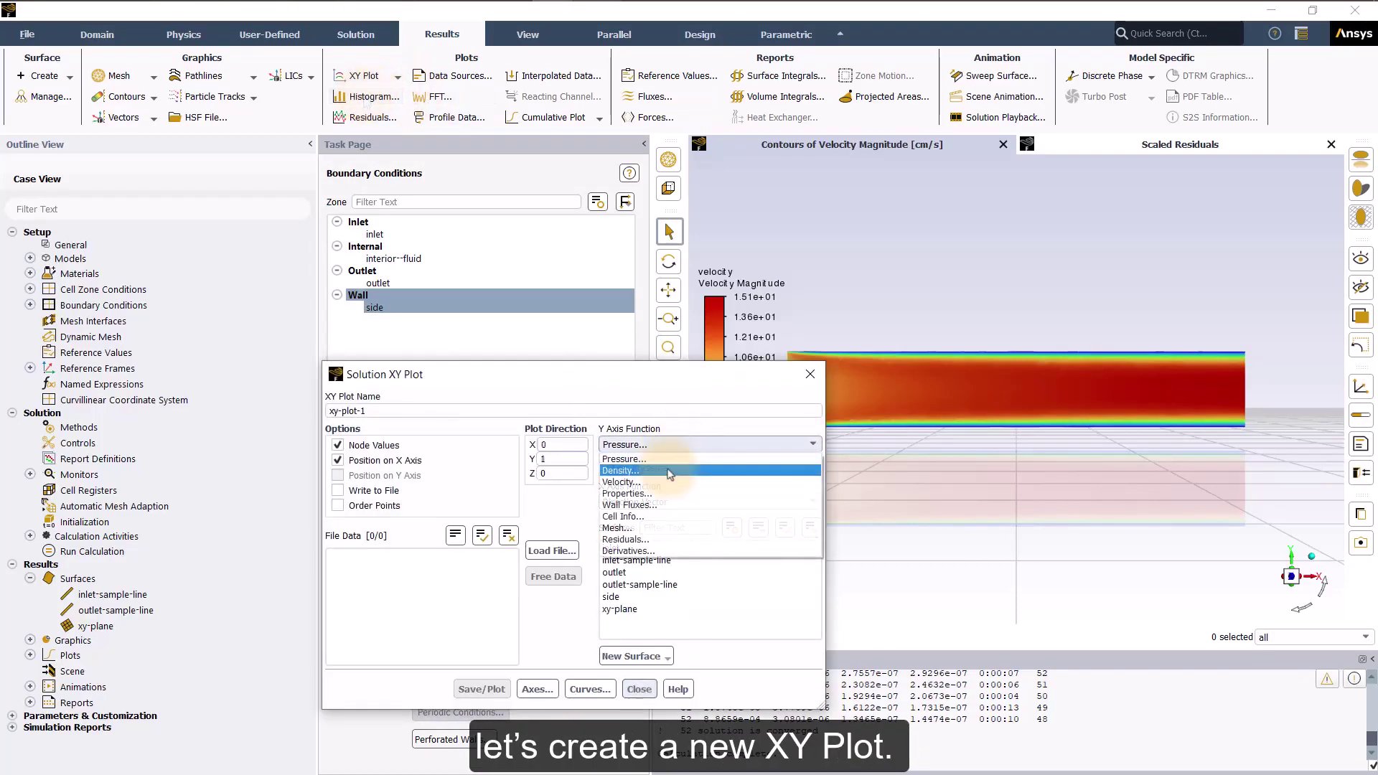
click(664, 481)
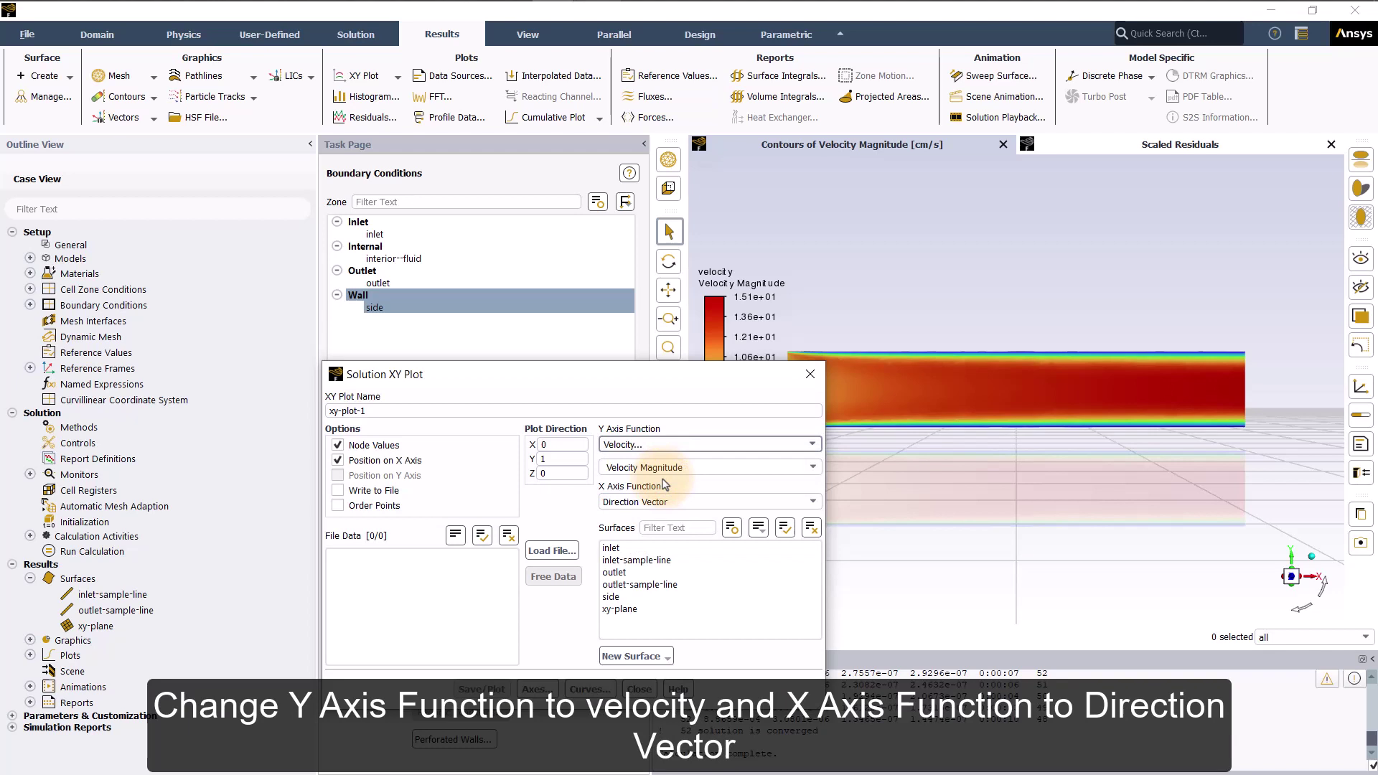
click(649, 560)
click(654, 585)
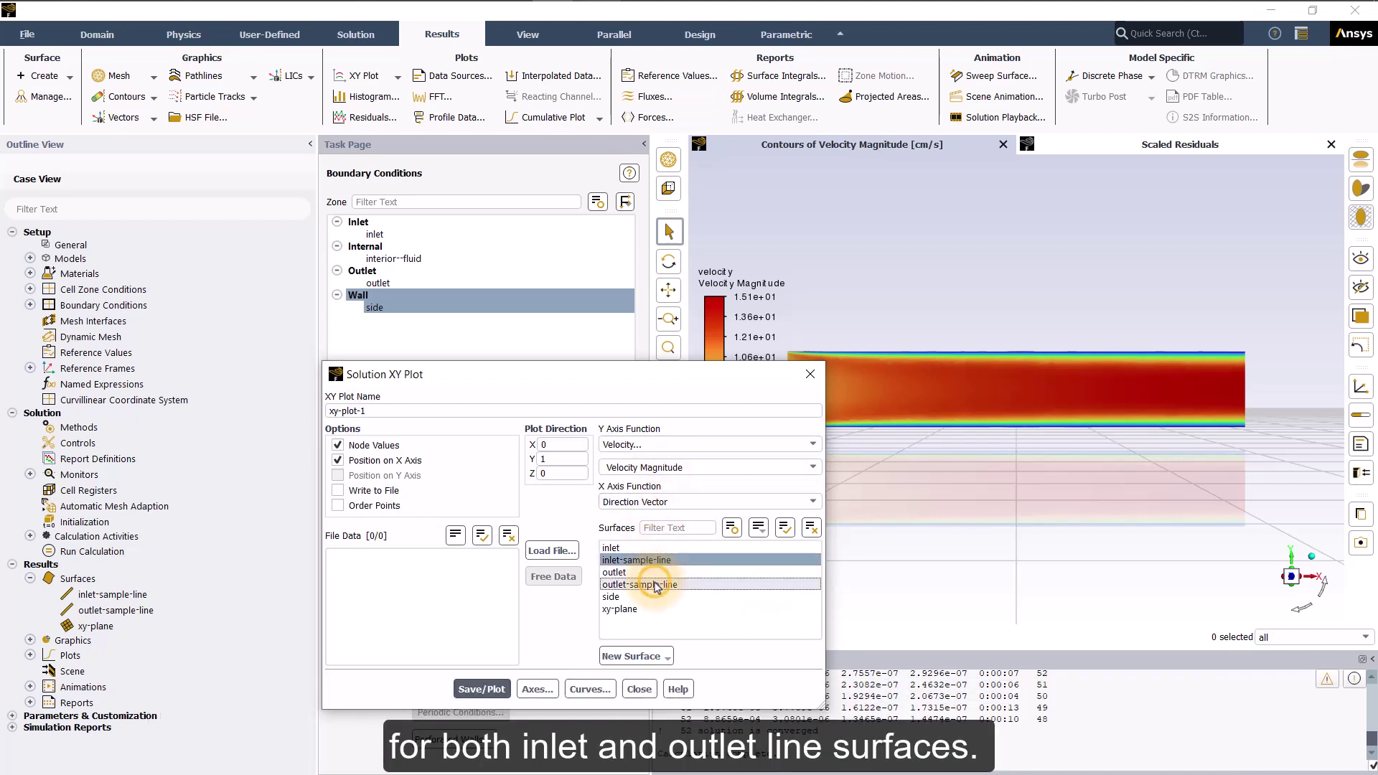
click(473, 689)
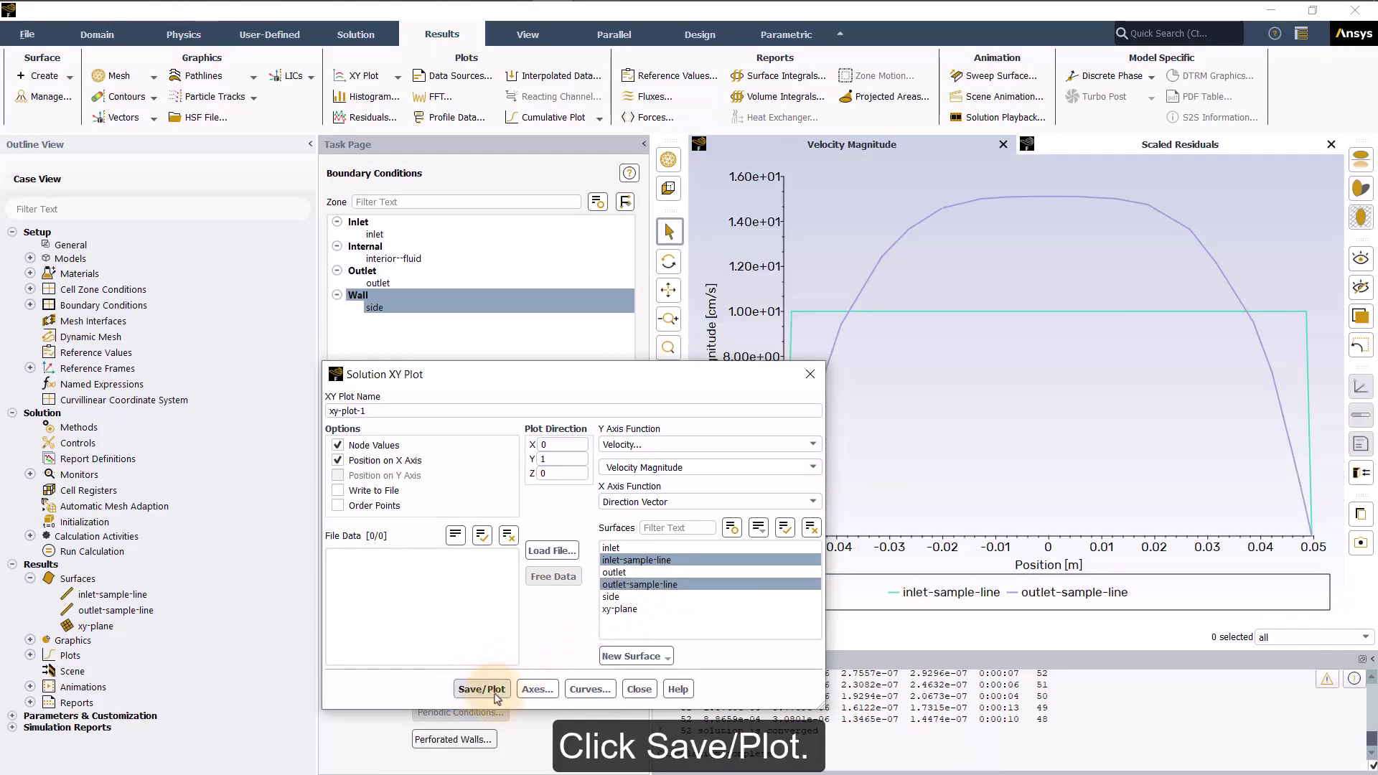
click(637, 694)
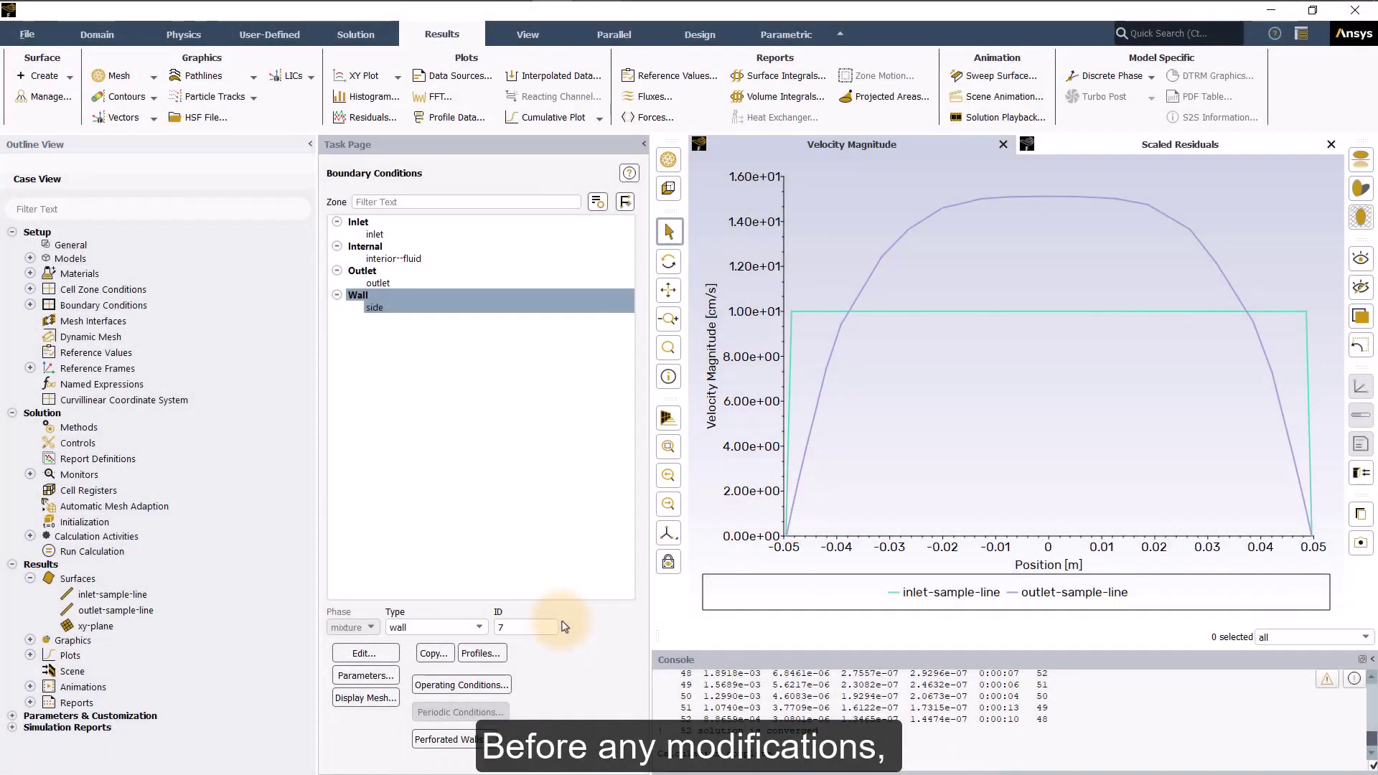
Write the case and data together to pipe_flow.cas.h5
click(43, 35)
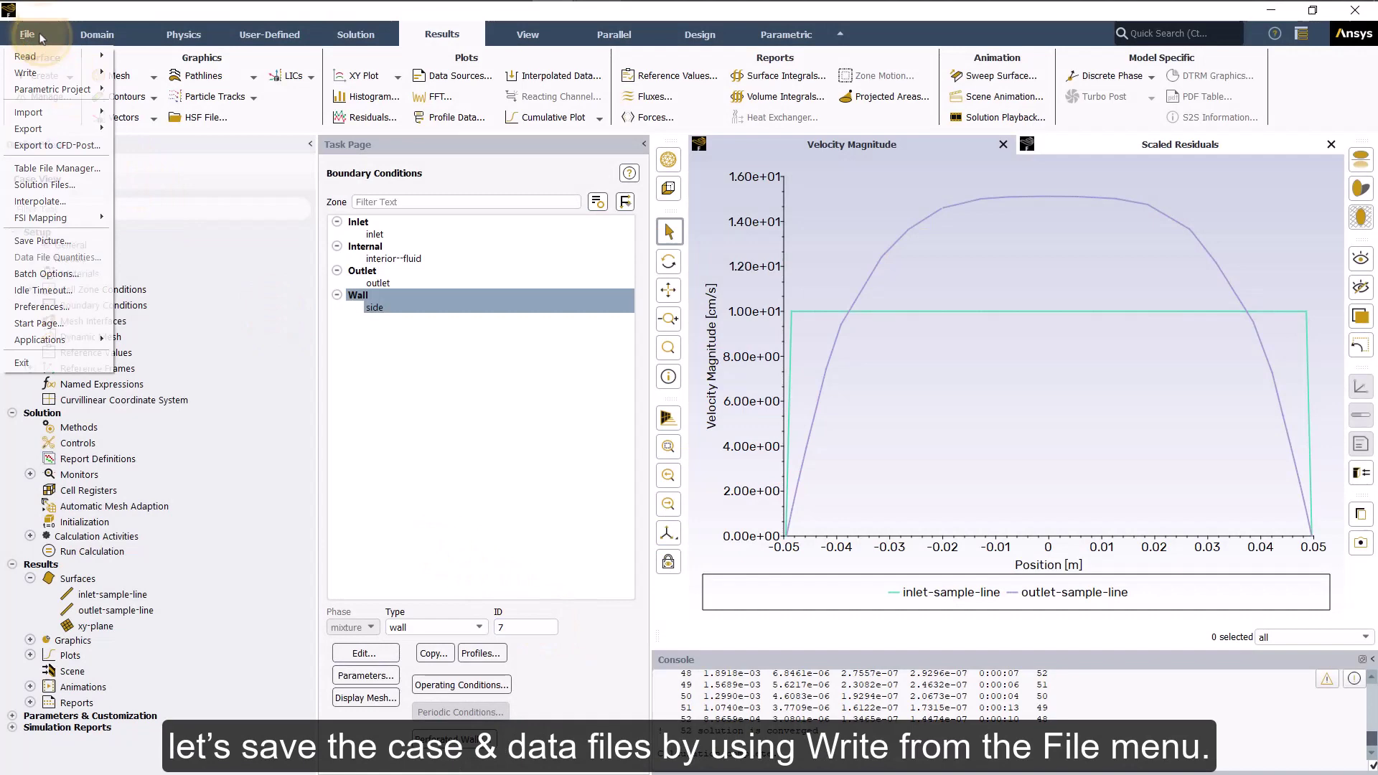
mouse_move(51, 73)
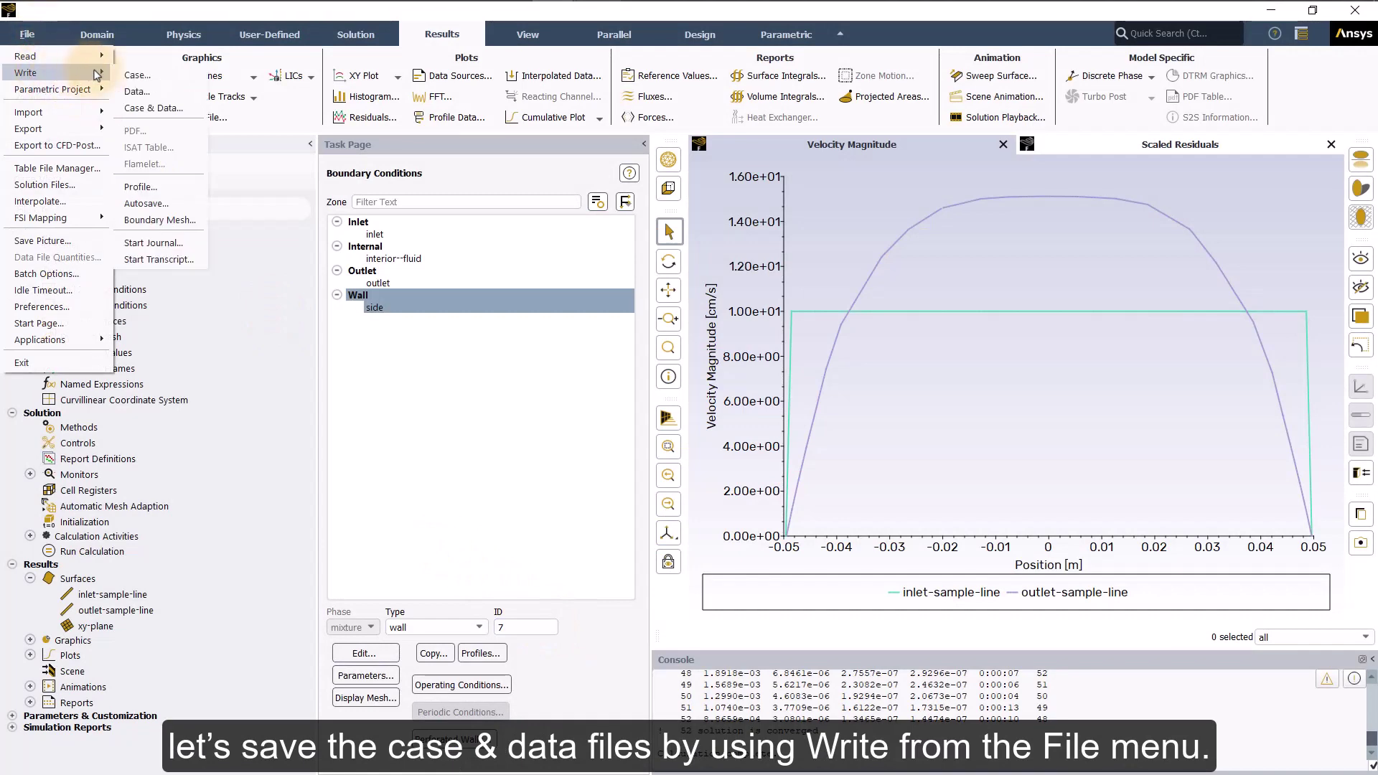
click(147, 107)
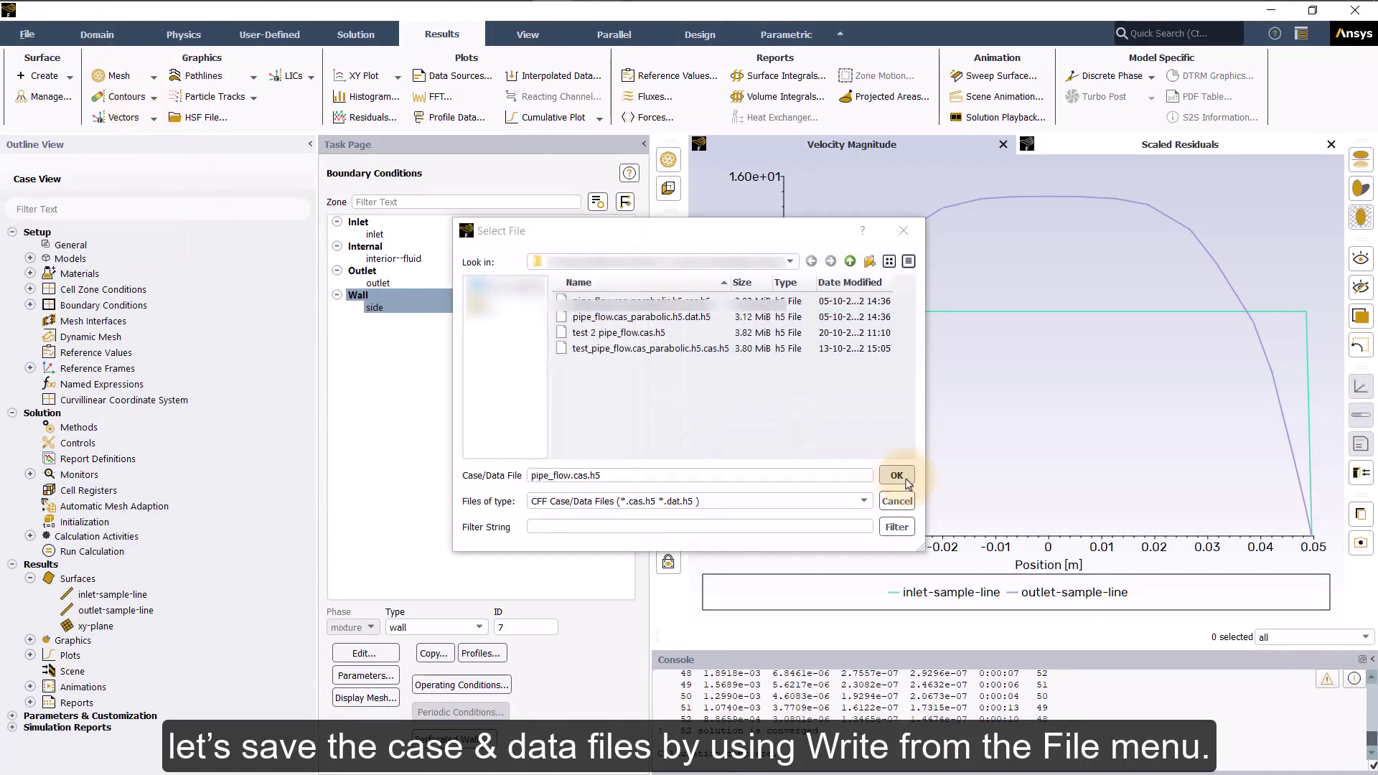
click(906, 480)
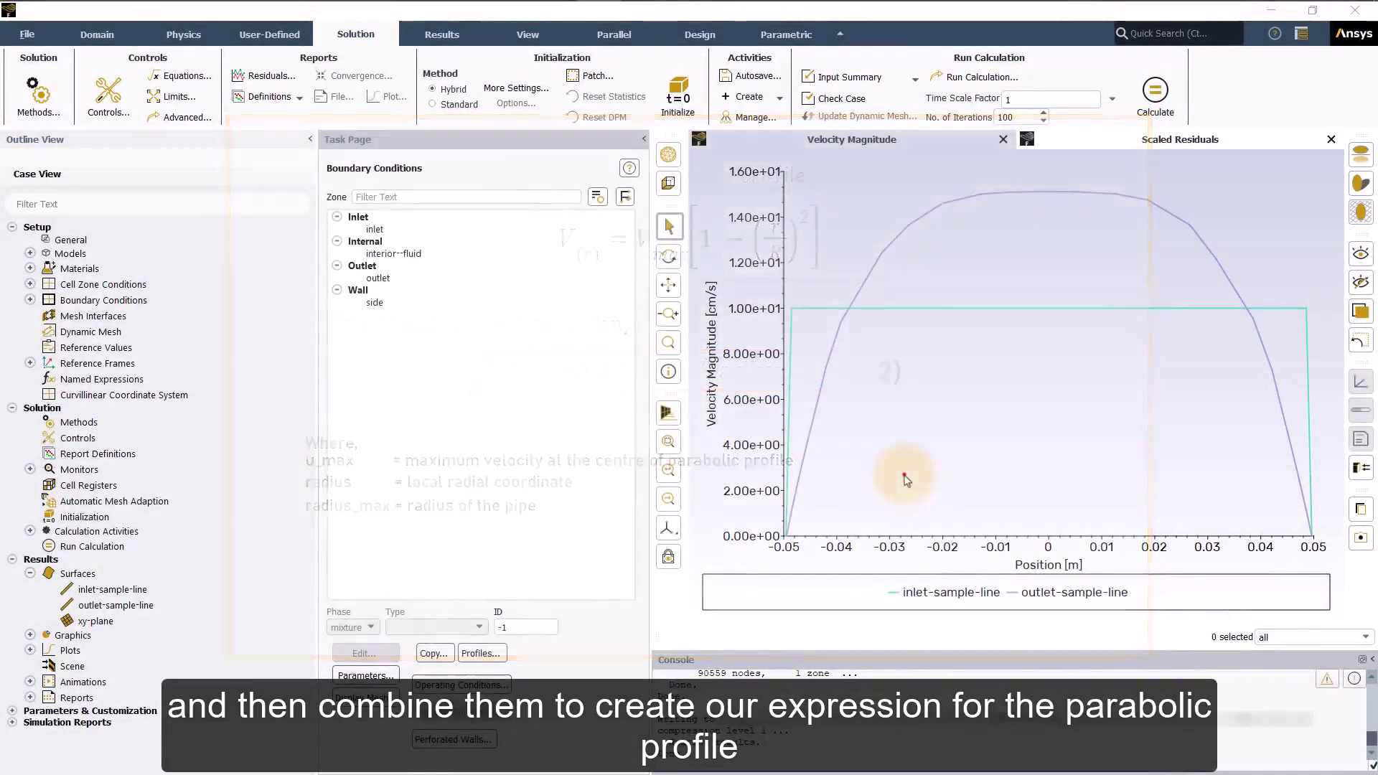
Create named expression u_max = 10[cm/s] described as 'Maximum velocity inlet profile'
right_click(167, 378)
click(191, 385)
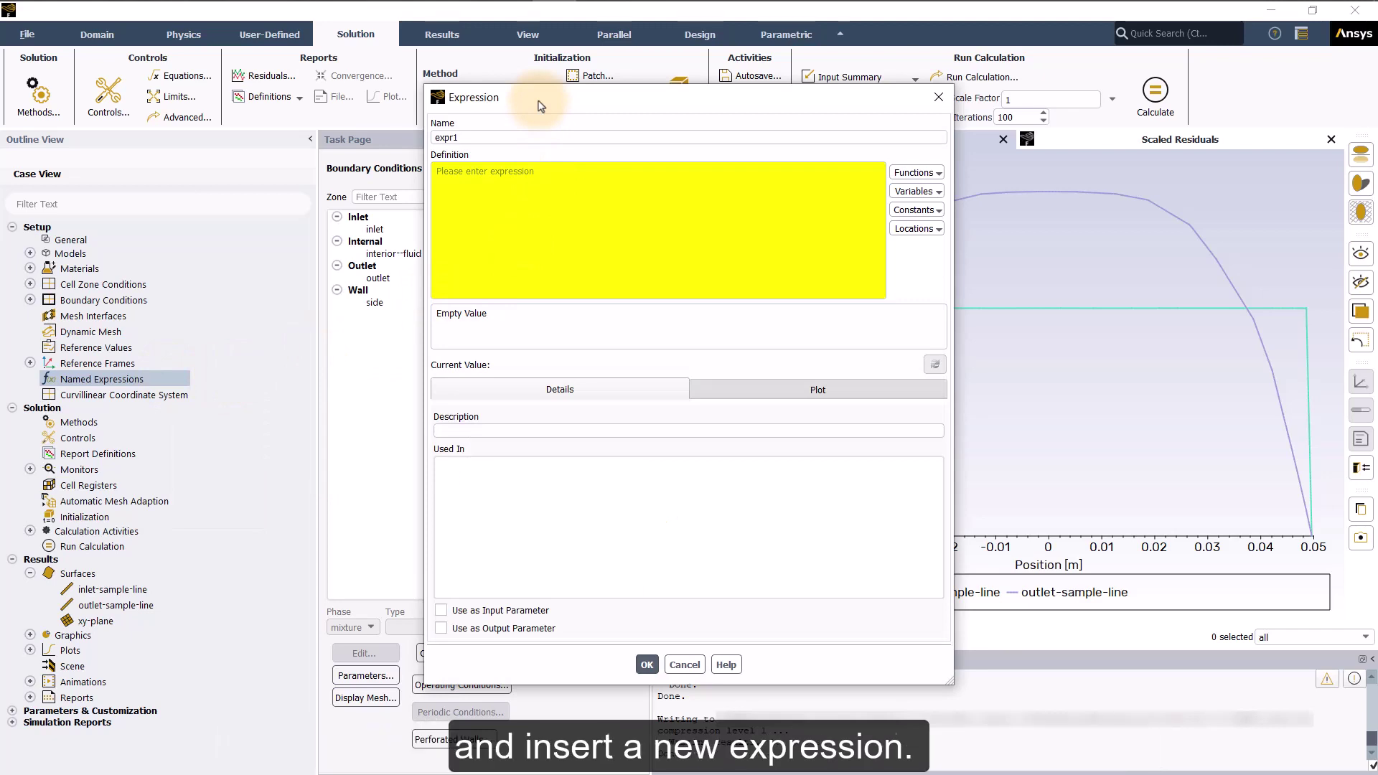
double_click(459, 137)
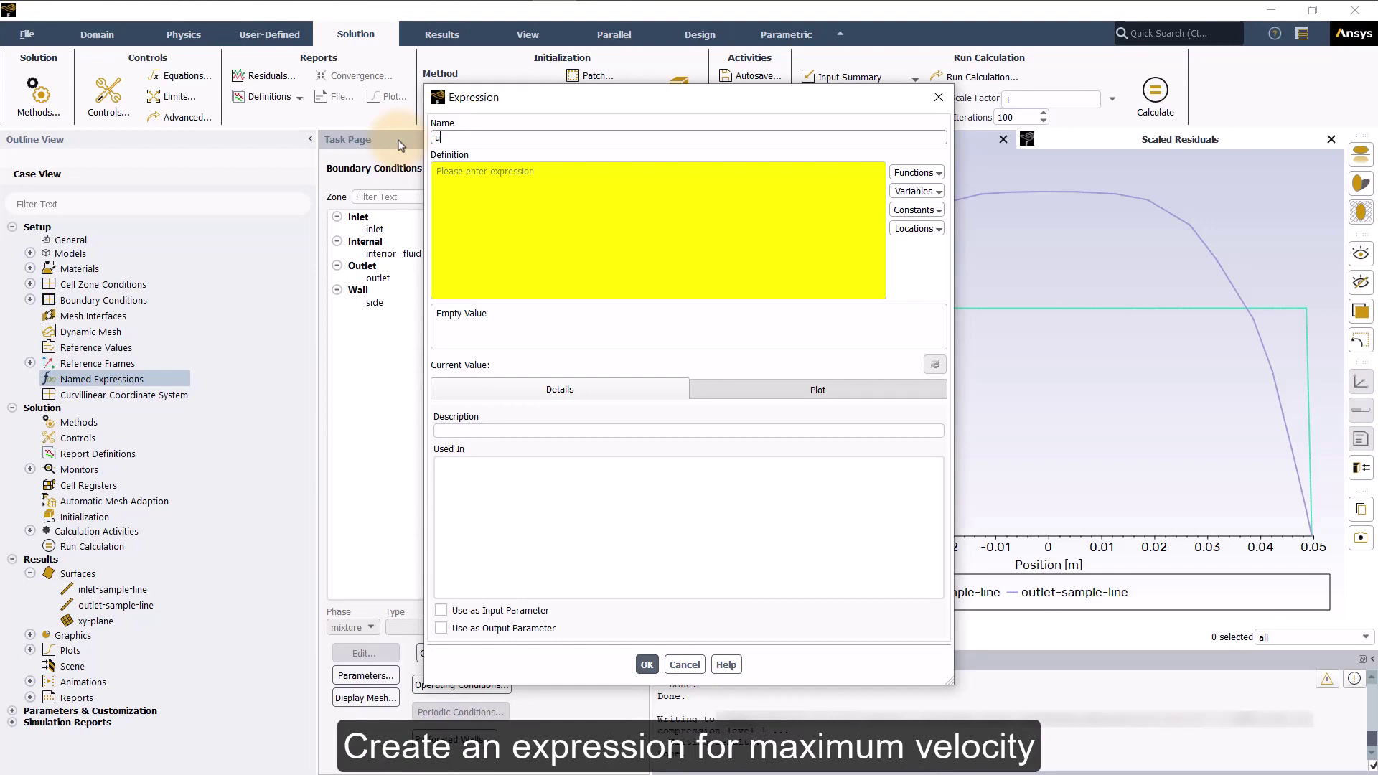
text(u_max)
click(447, 172)
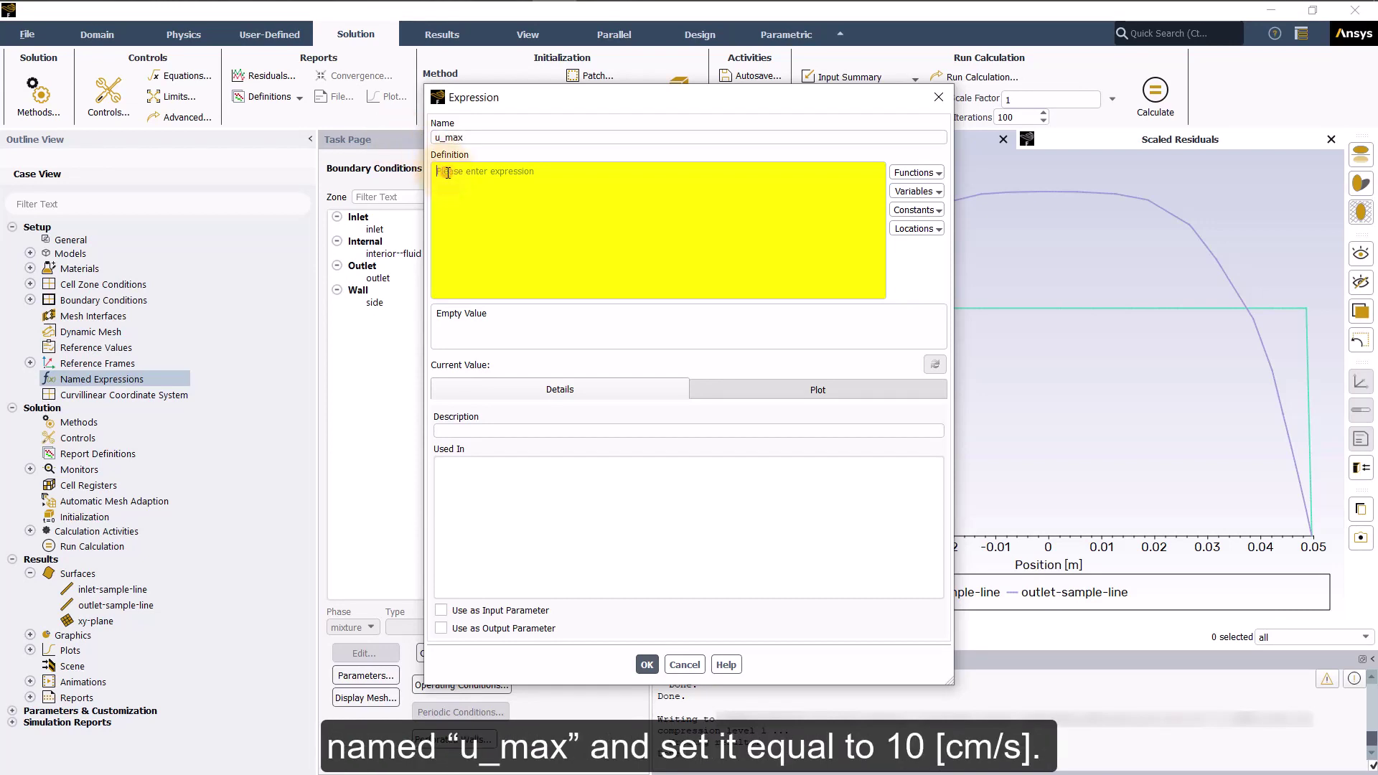
text(10)
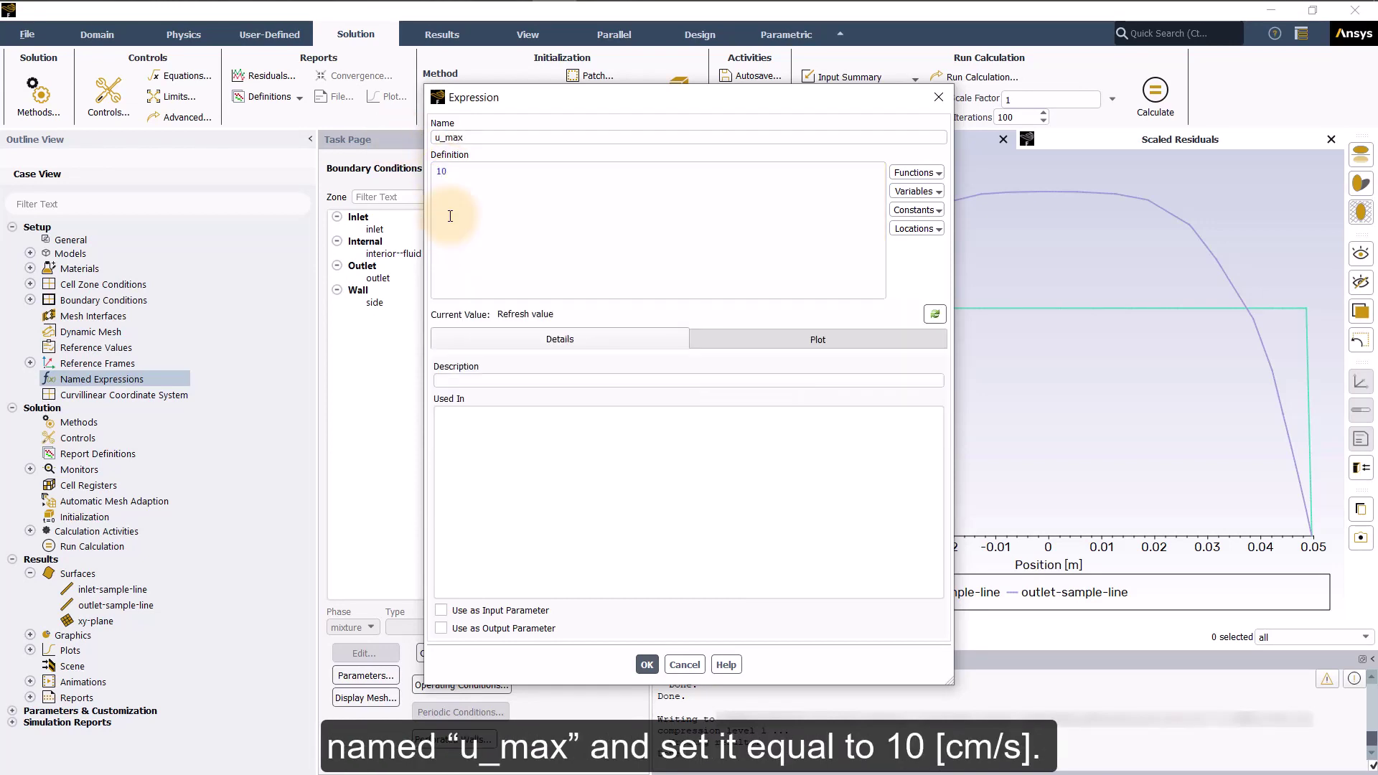
text([)
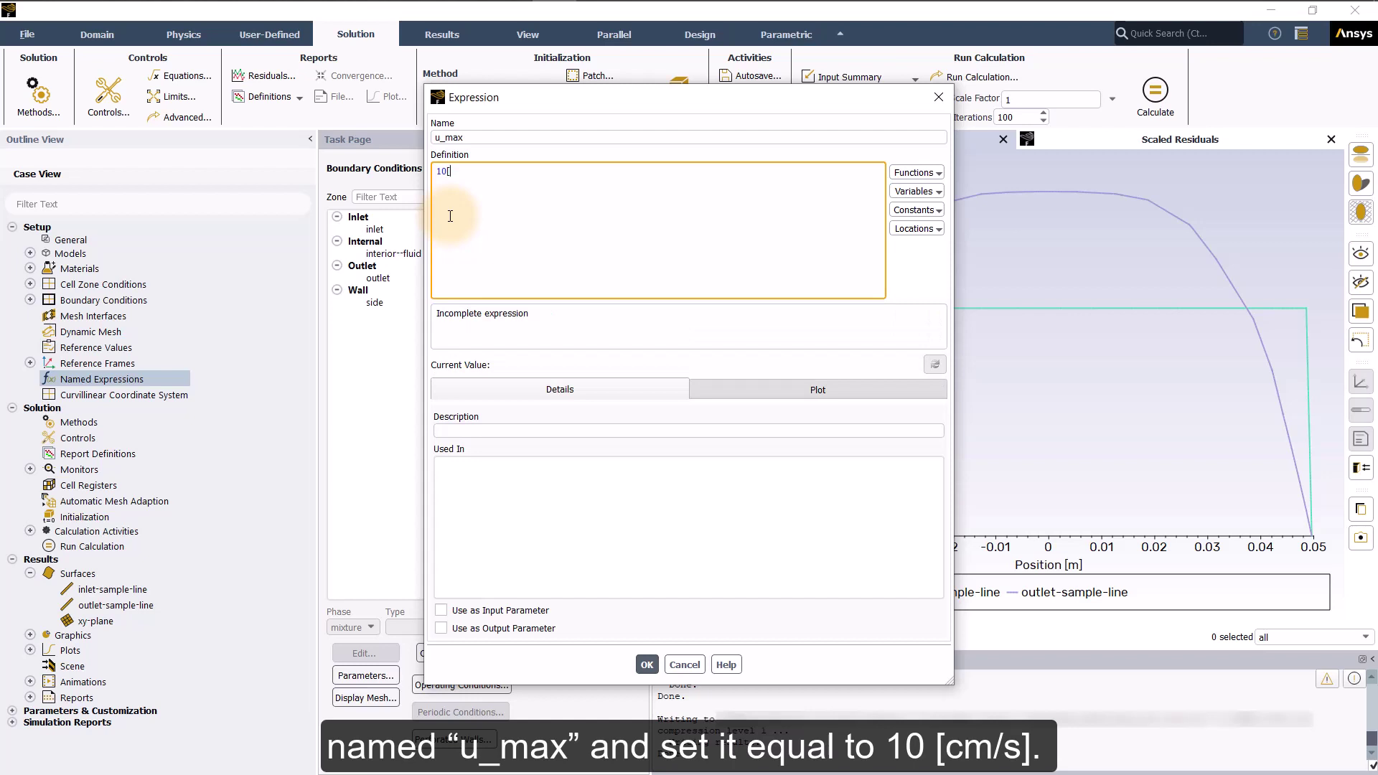
text(cm/s)
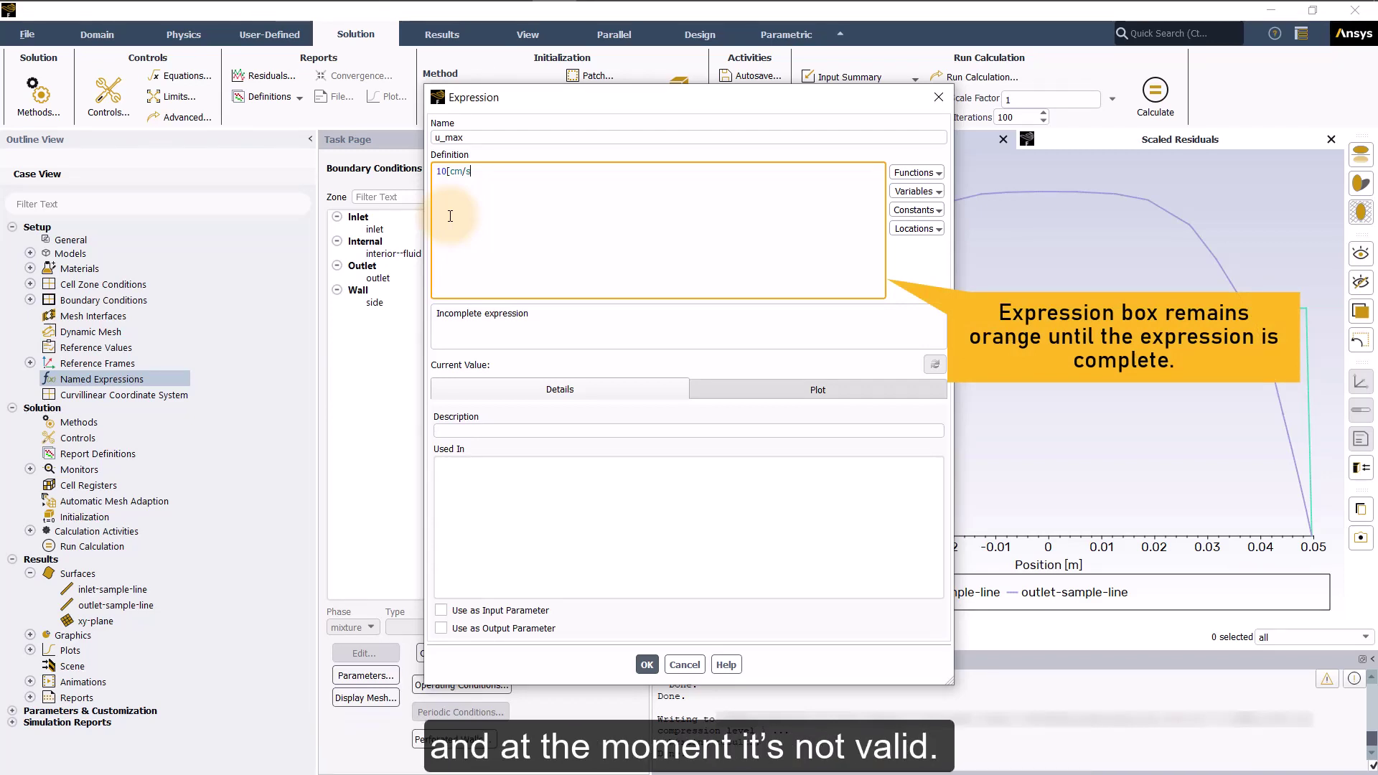
text(])
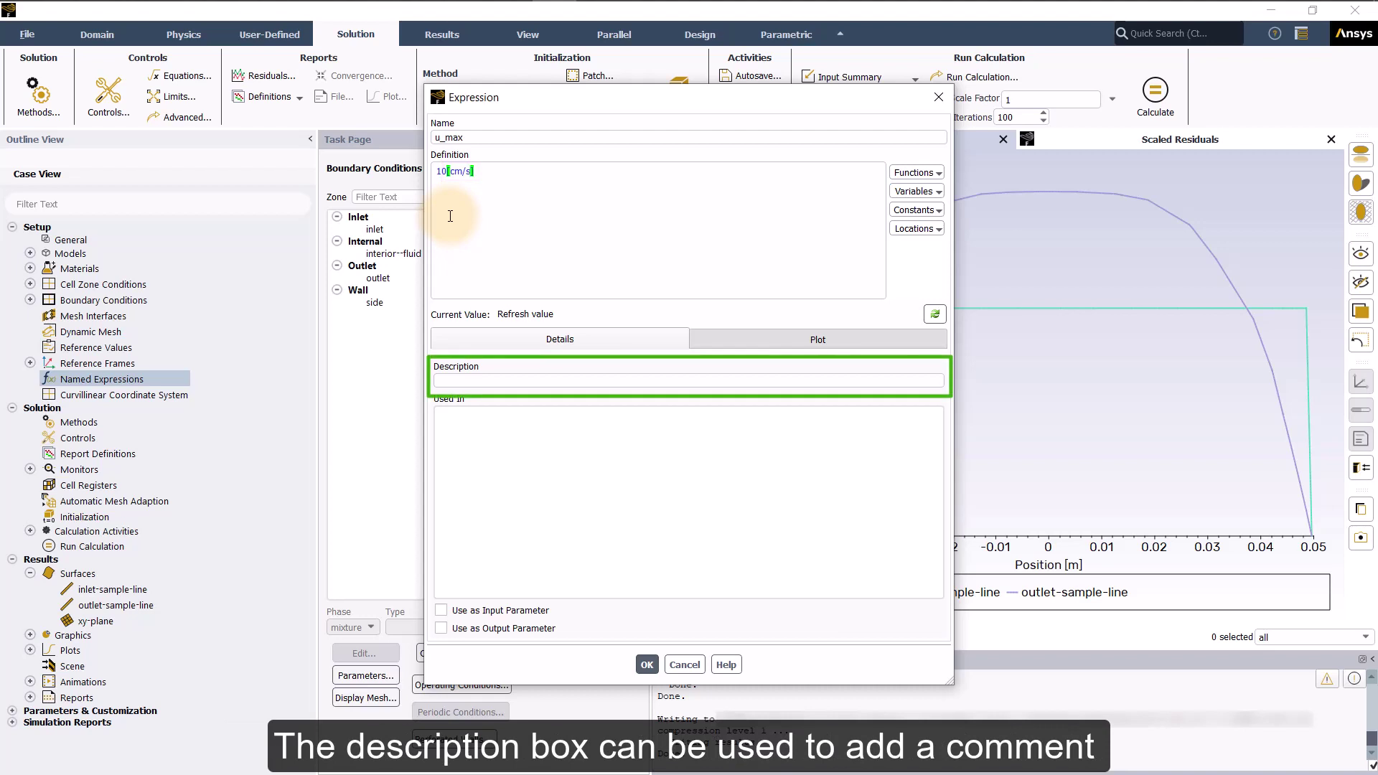
click(467, 379)
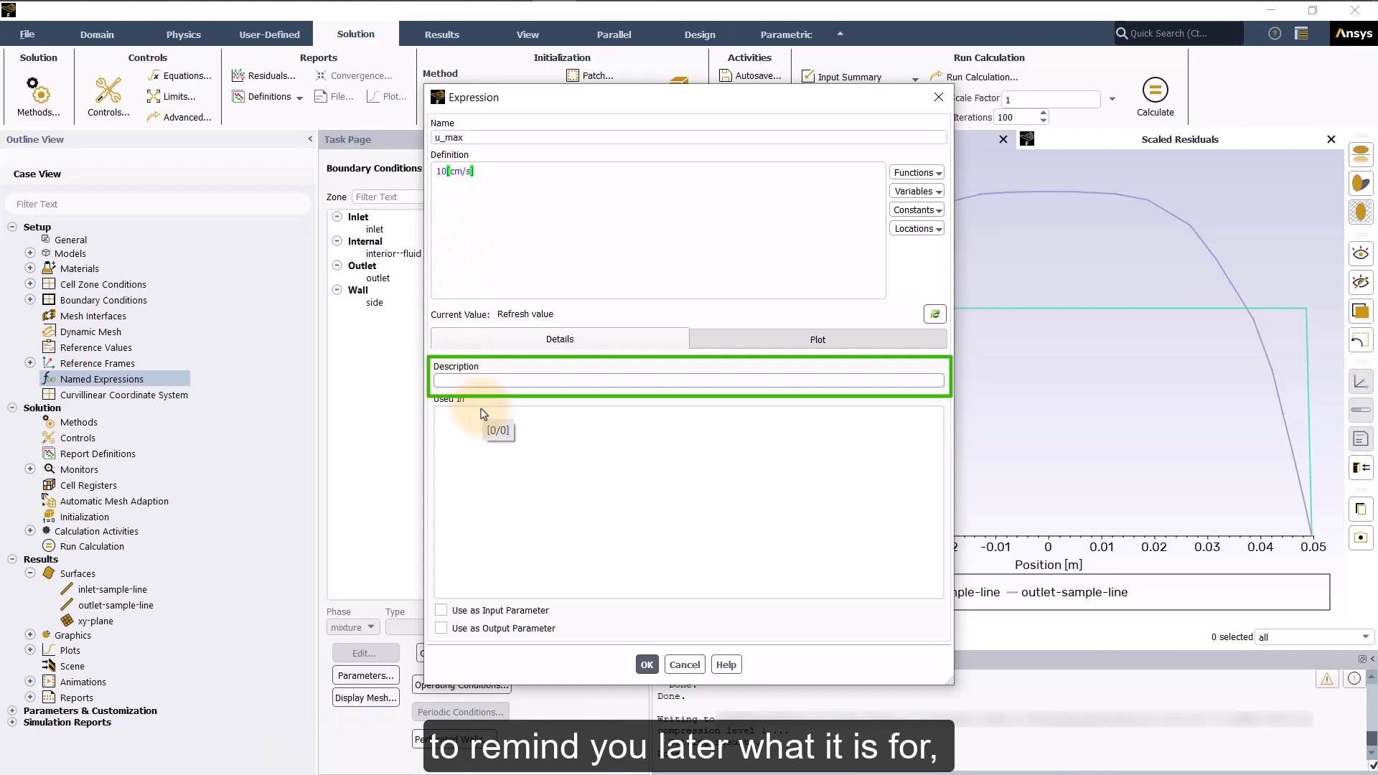
text(Maximum velocit)
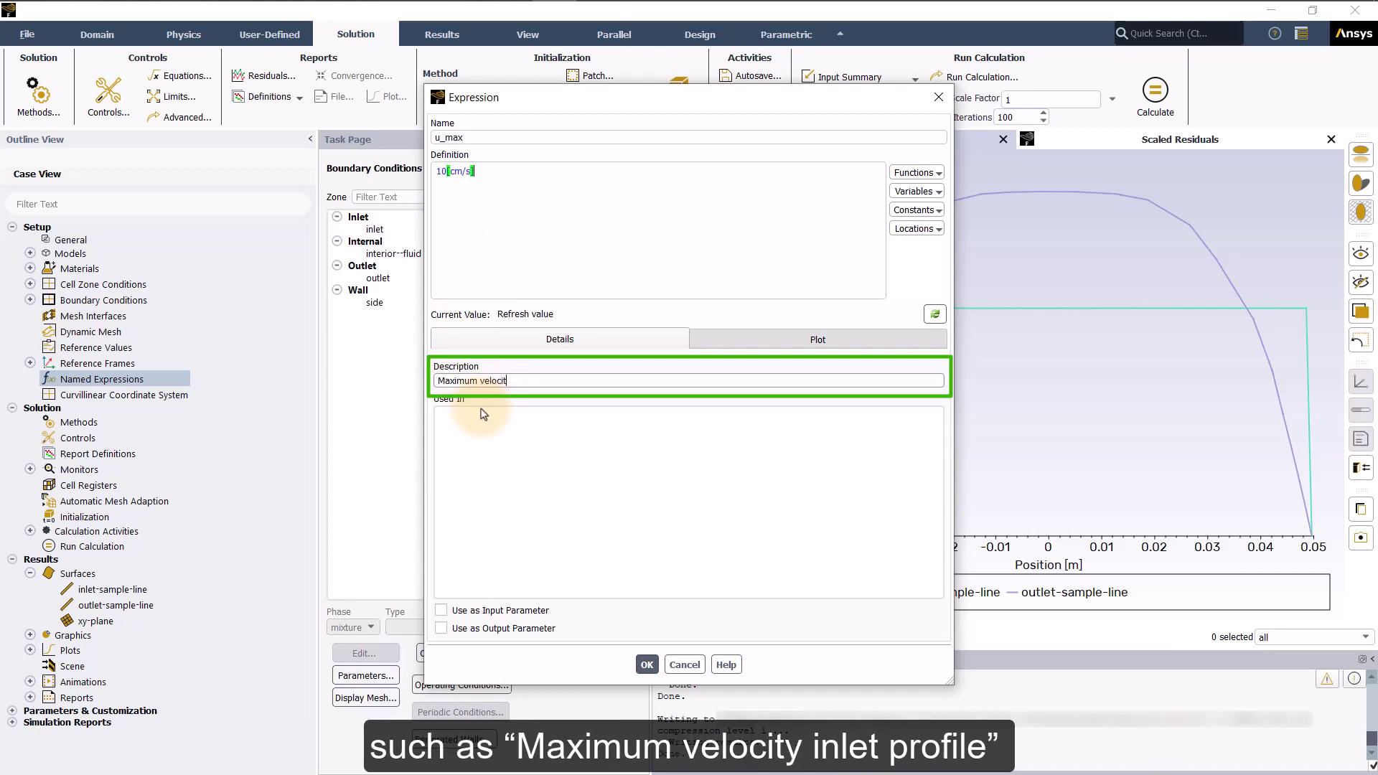
text(y inlet profile)
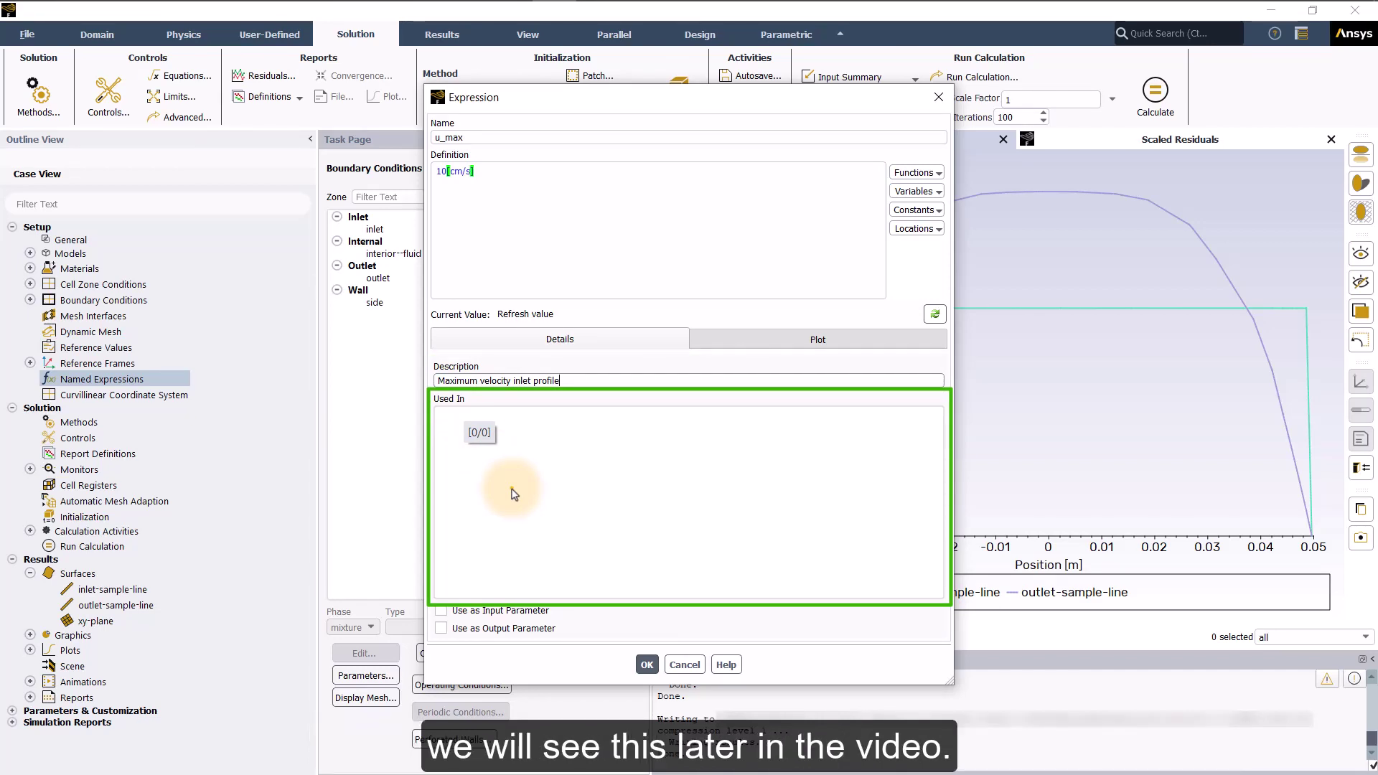
click(645, 664)
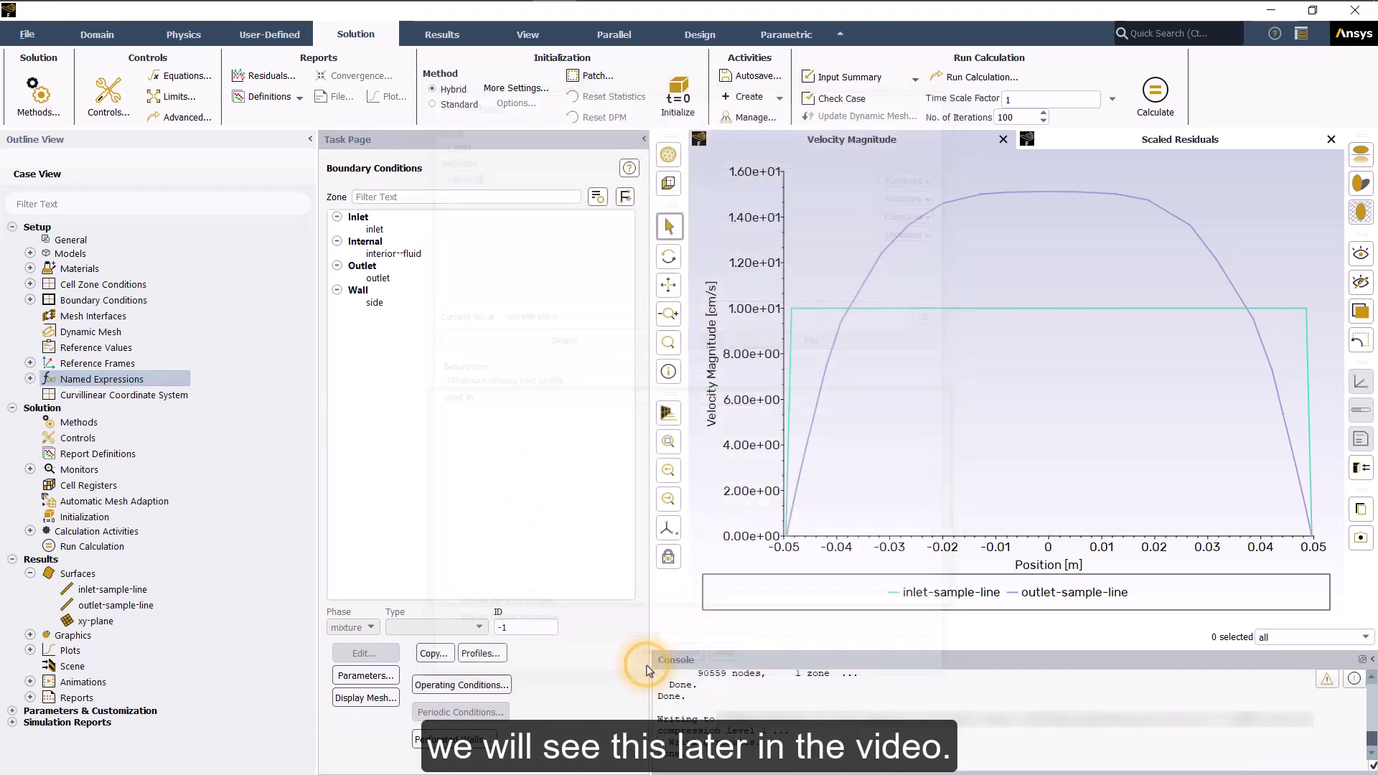
click(30, 379)
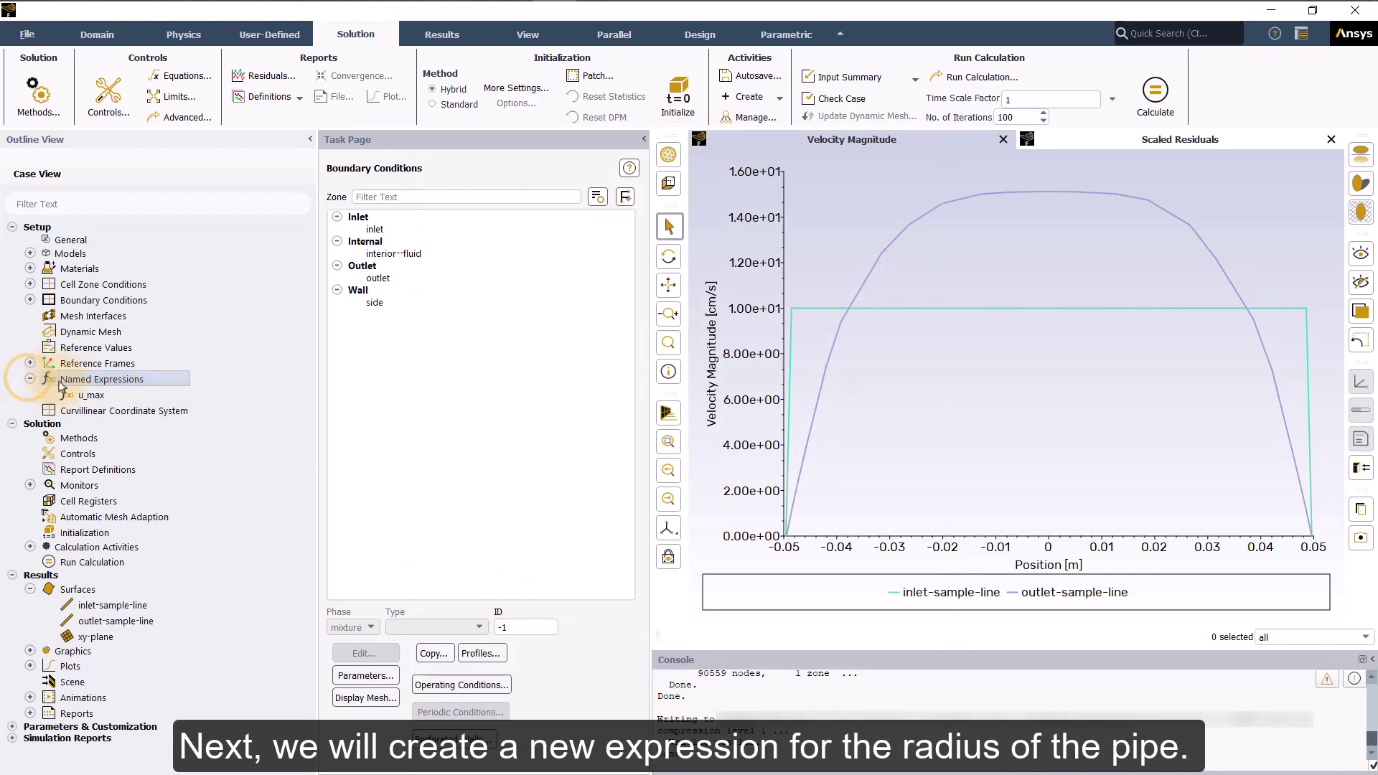
Start a new named expression called radius_max
right_click(158, 379)
click(190, 389)
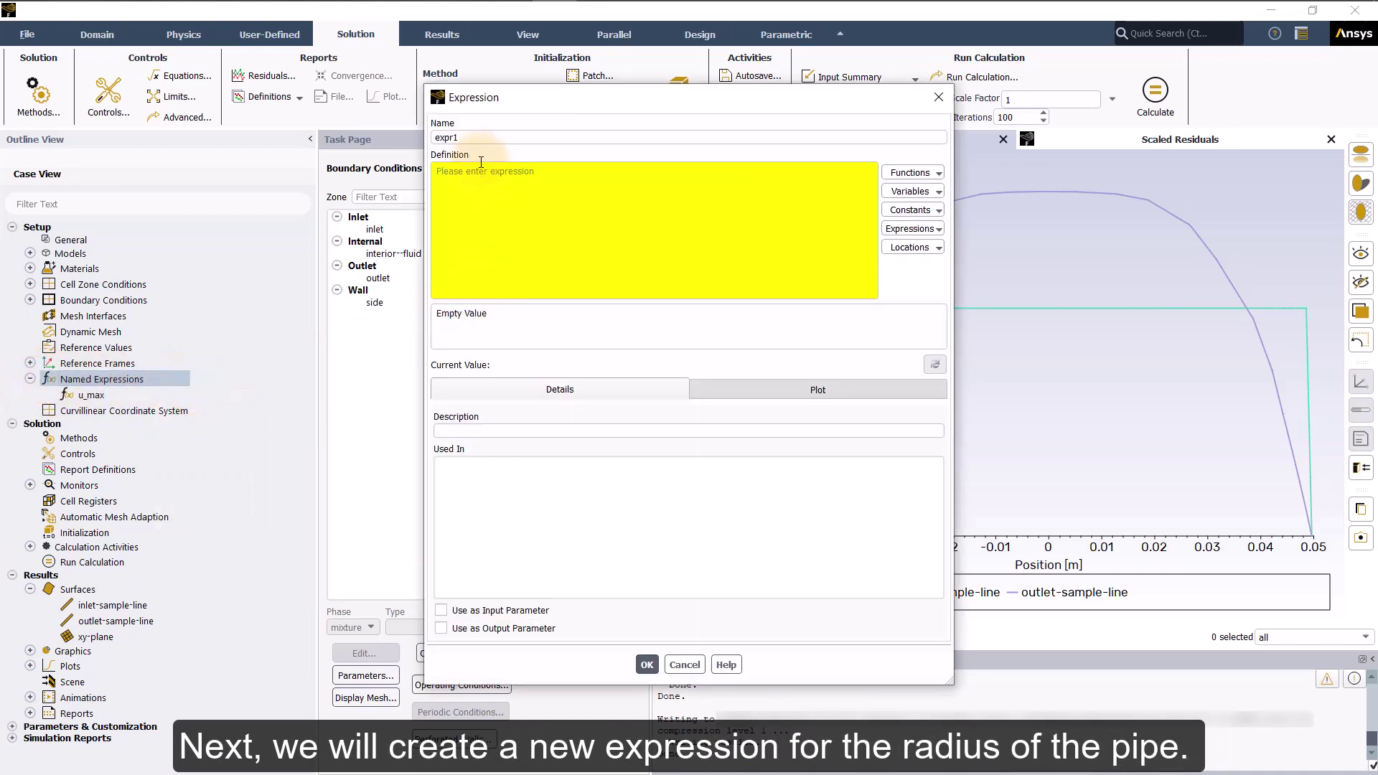
click(473, 137)
double_click(473, 137)
text(radiu)
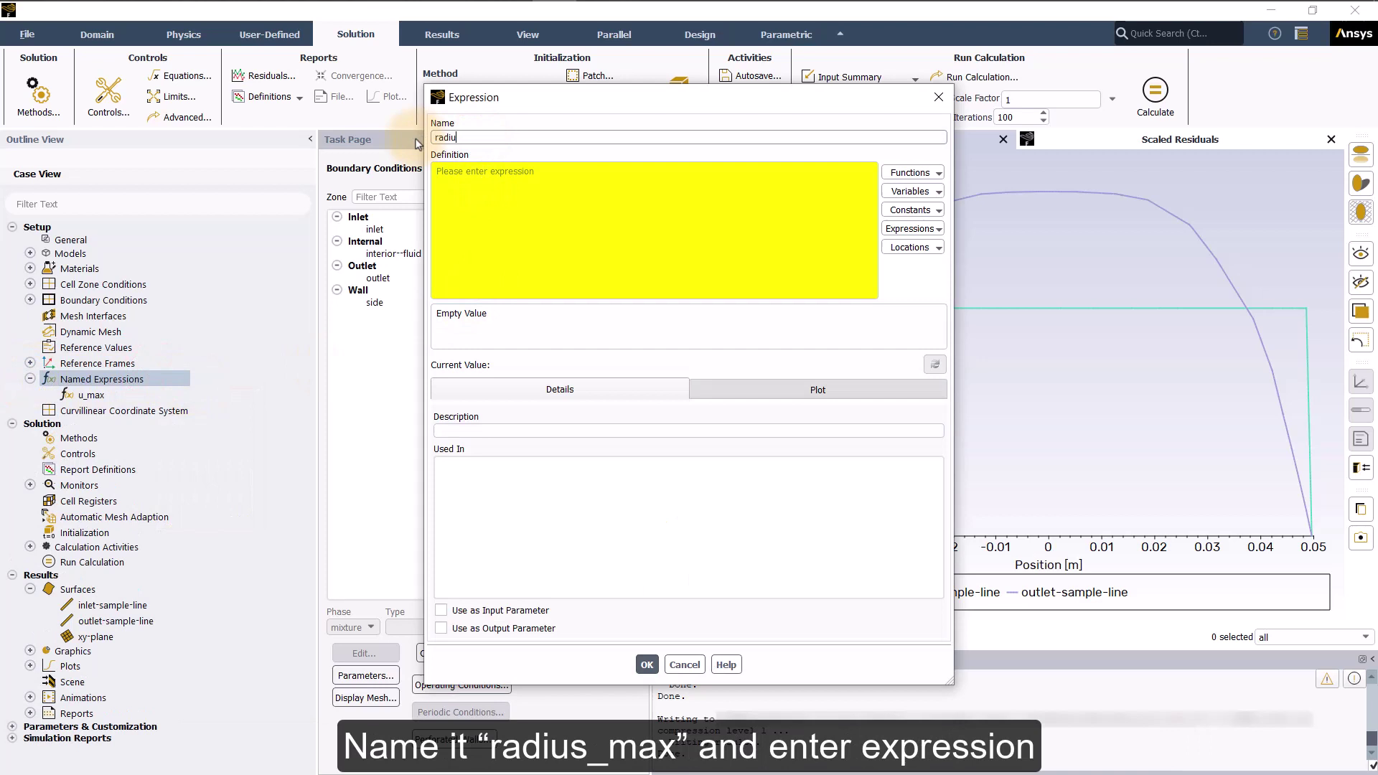
text(s_max)
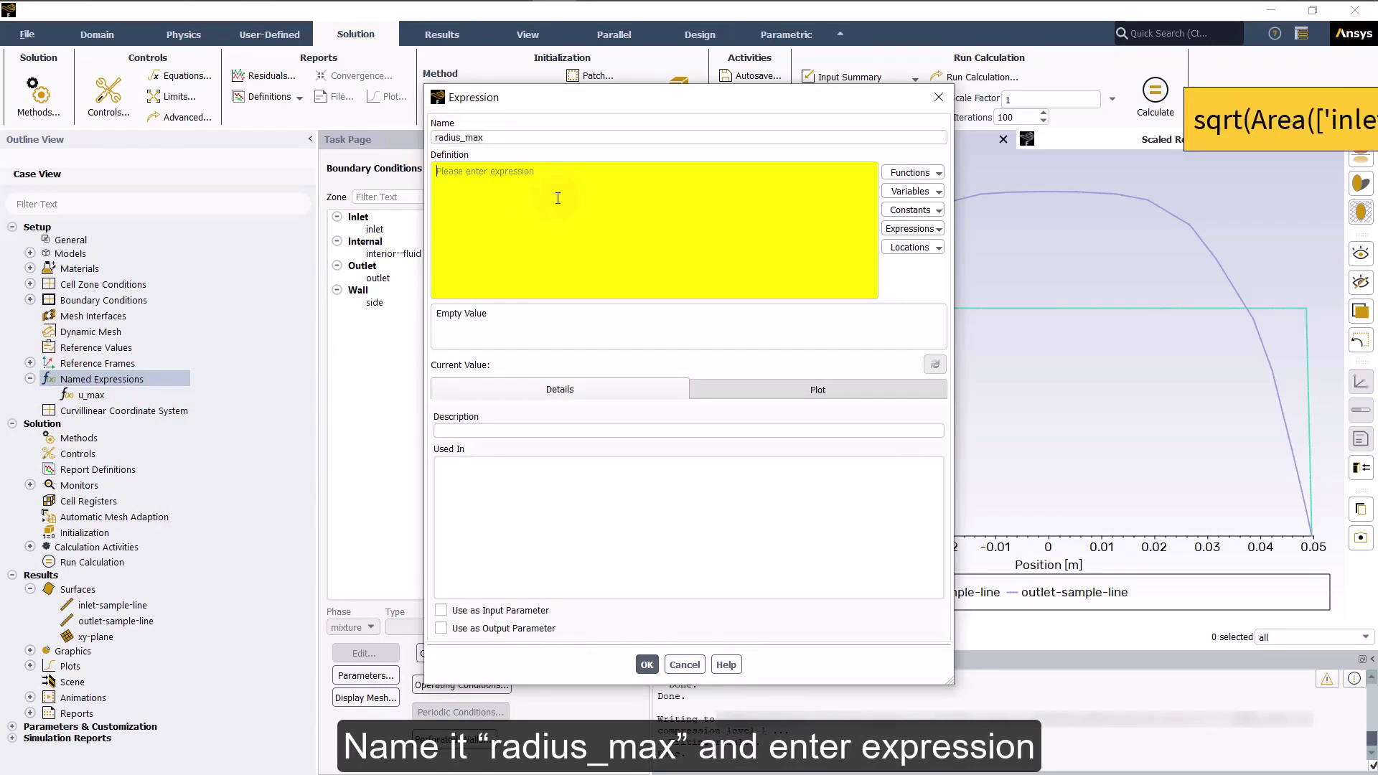
Begin its definition with a square root of the Area of the inlet zone
click(483, 179)
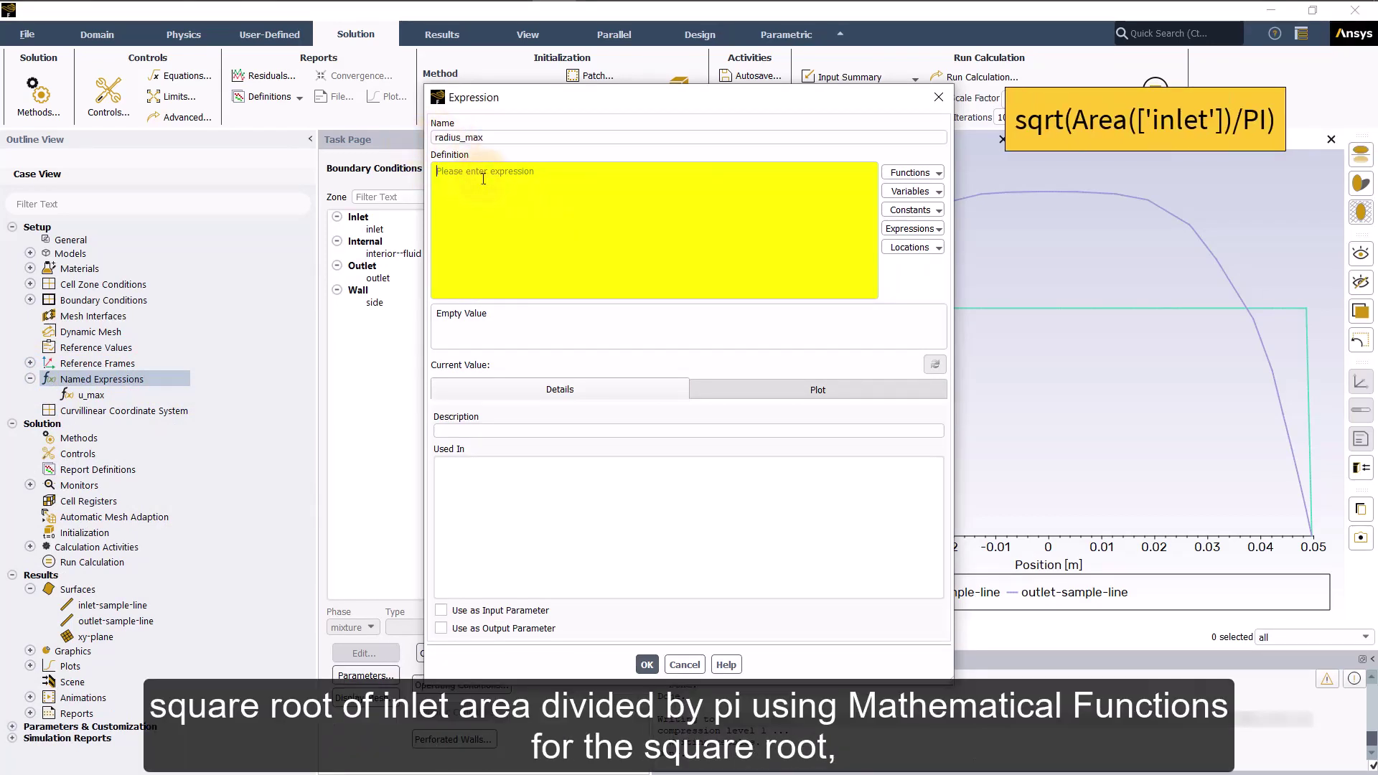
click(932, 173)
mouse_move(974, 234)
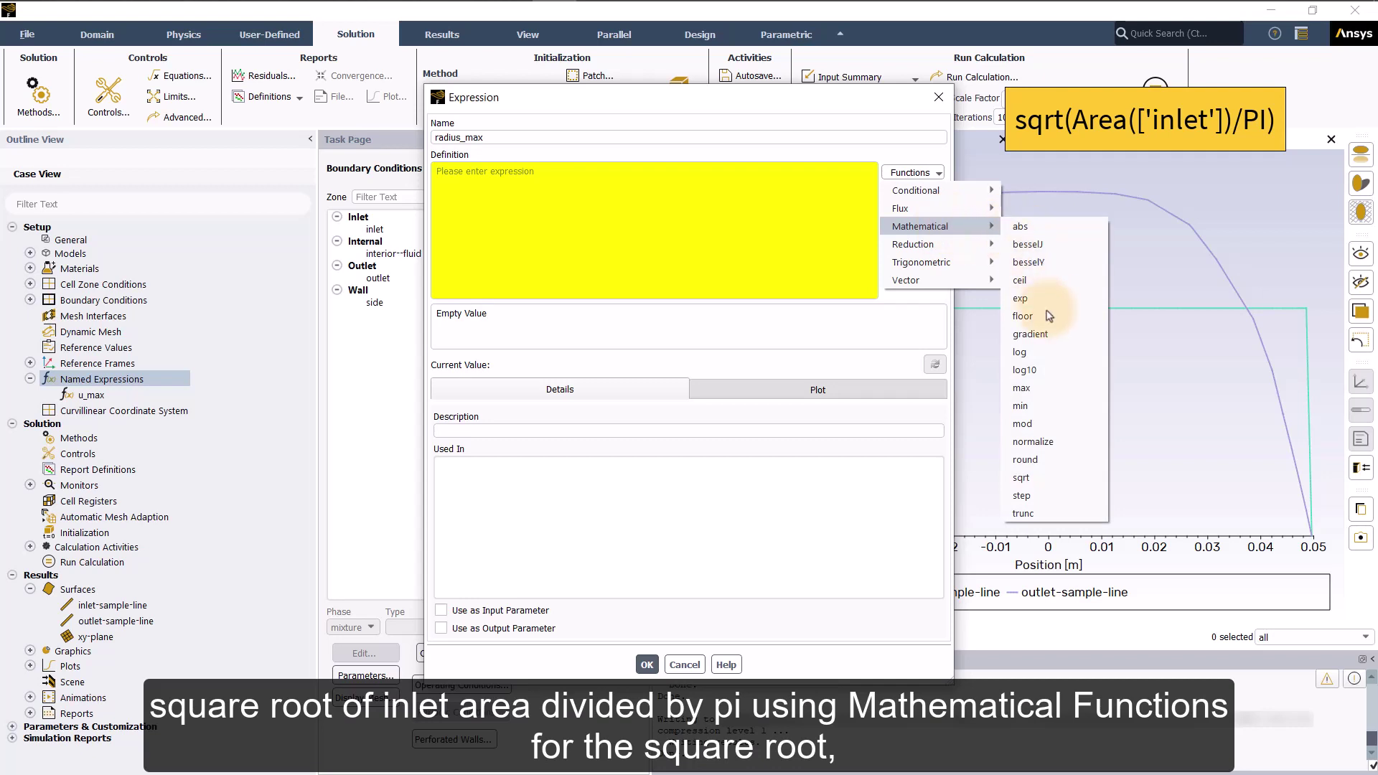
click(1050, 477)
click(908, 175)
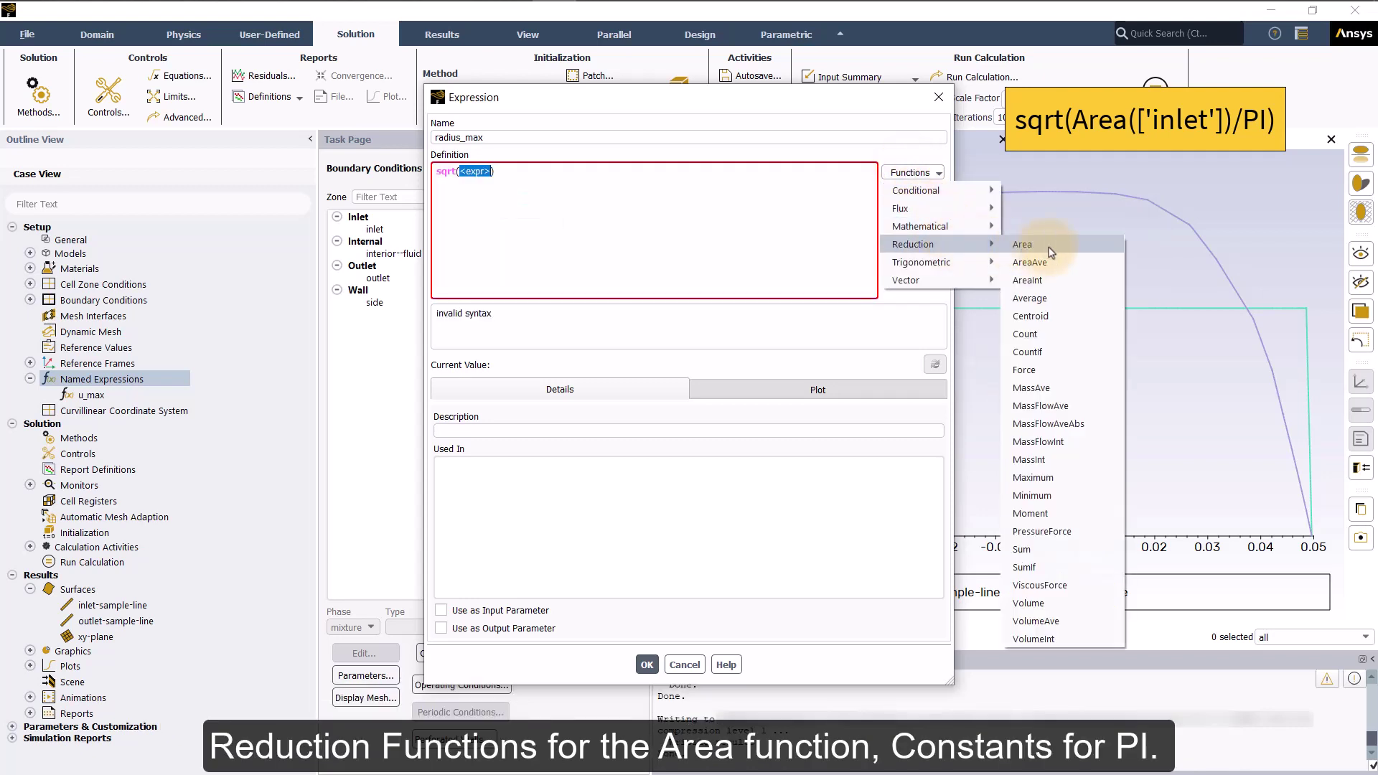
click(1026, 245)
click(939, 249)
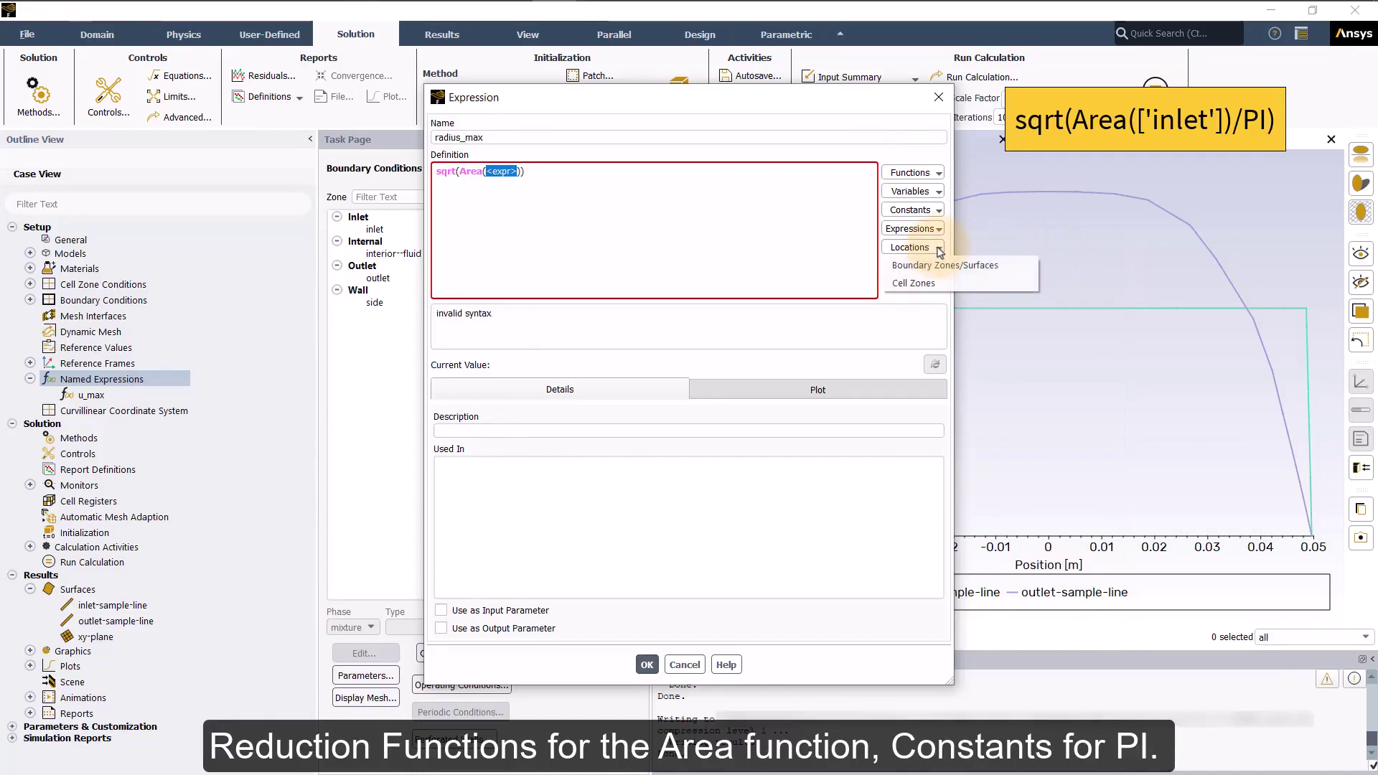
click(940, 266)
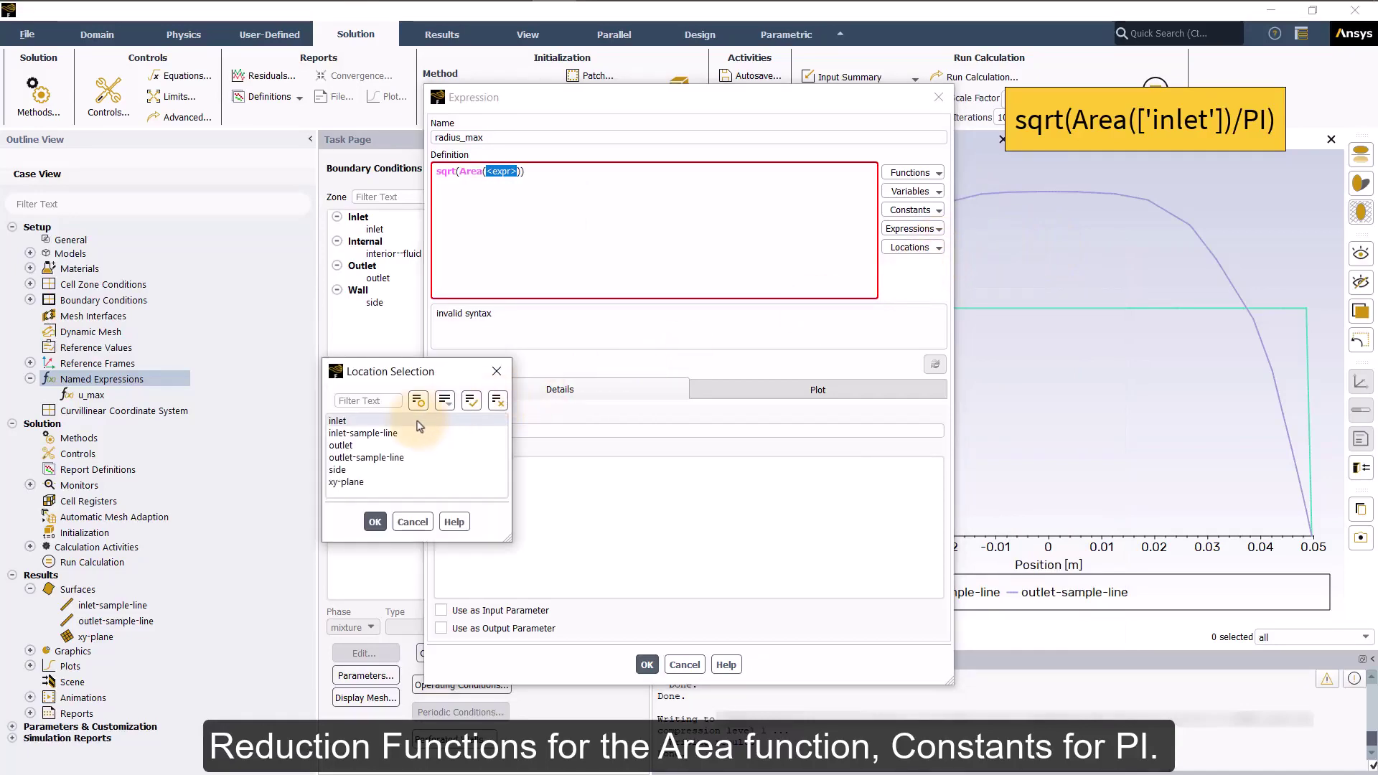
click(374, 421)
click(376, 522)
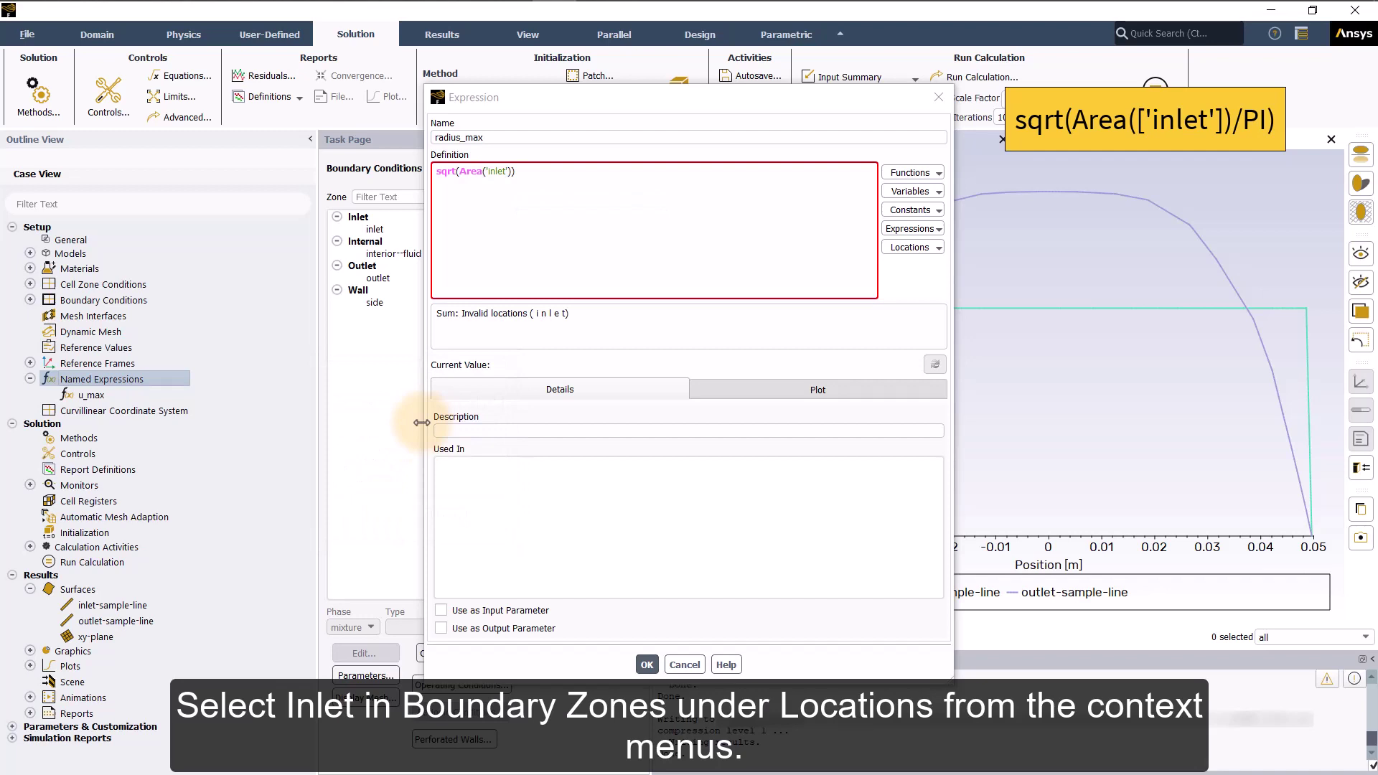
Complete the definition as sqrt(Area(['inlet'])/PI) and save the expression
click(490, 171)
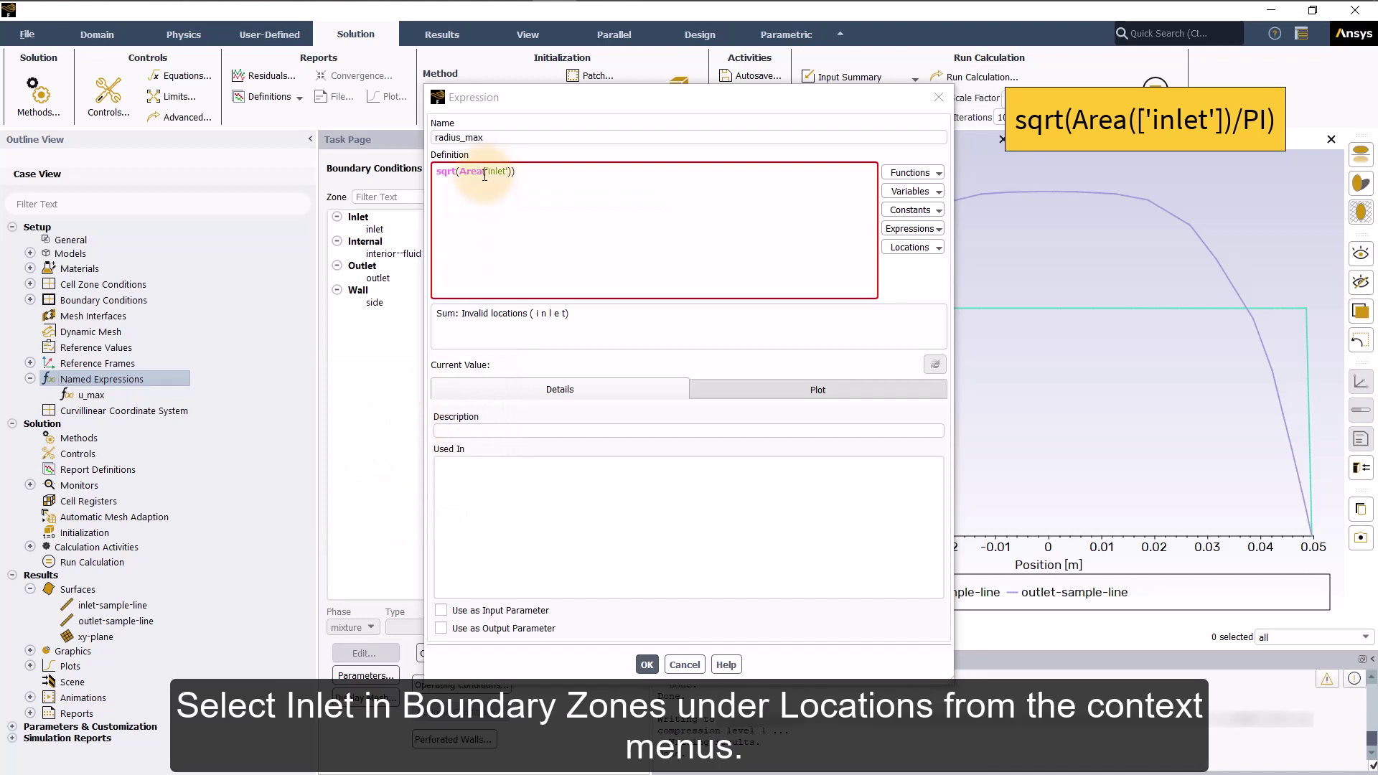
text([)
key(Right)
key(Right)
key(Right)
key(Right)
key(Right)
key(Right)
key(Right)
text(]))
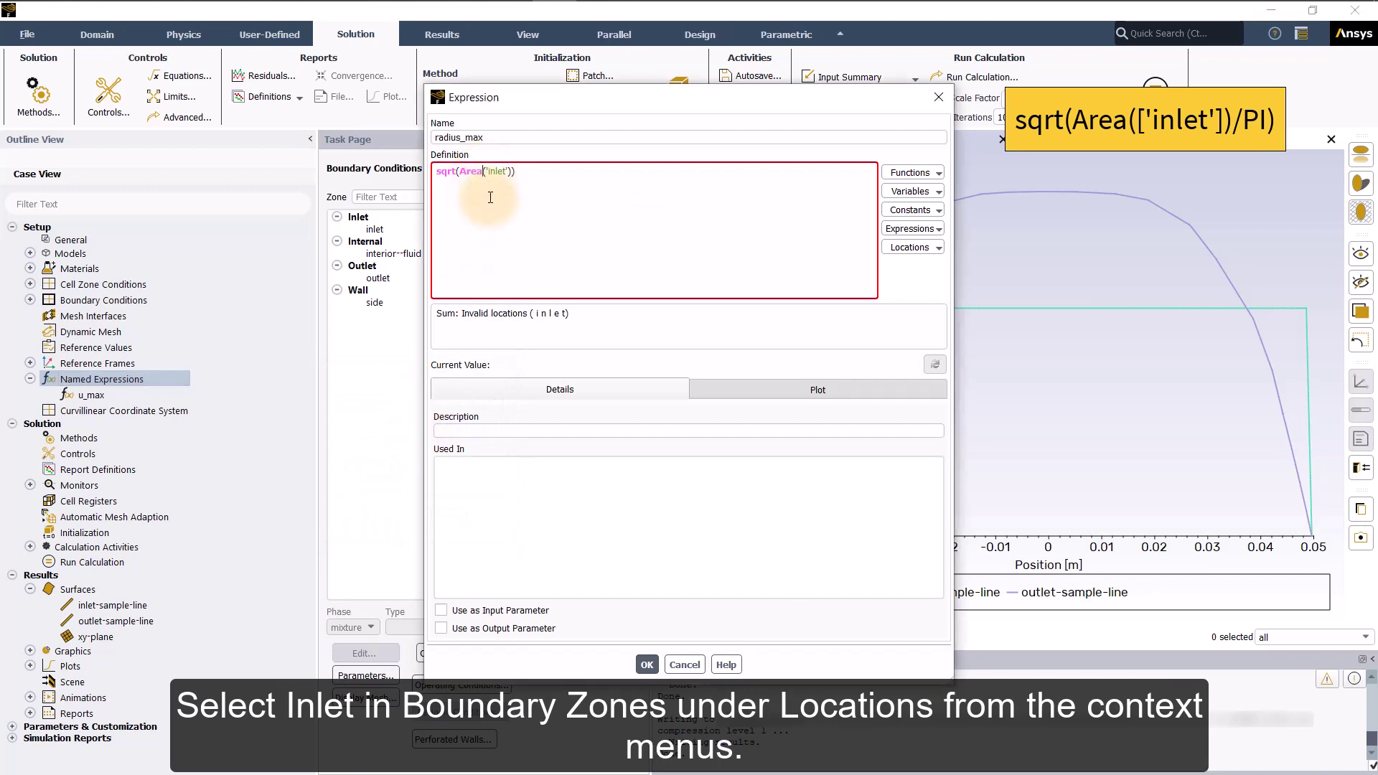
text(/)
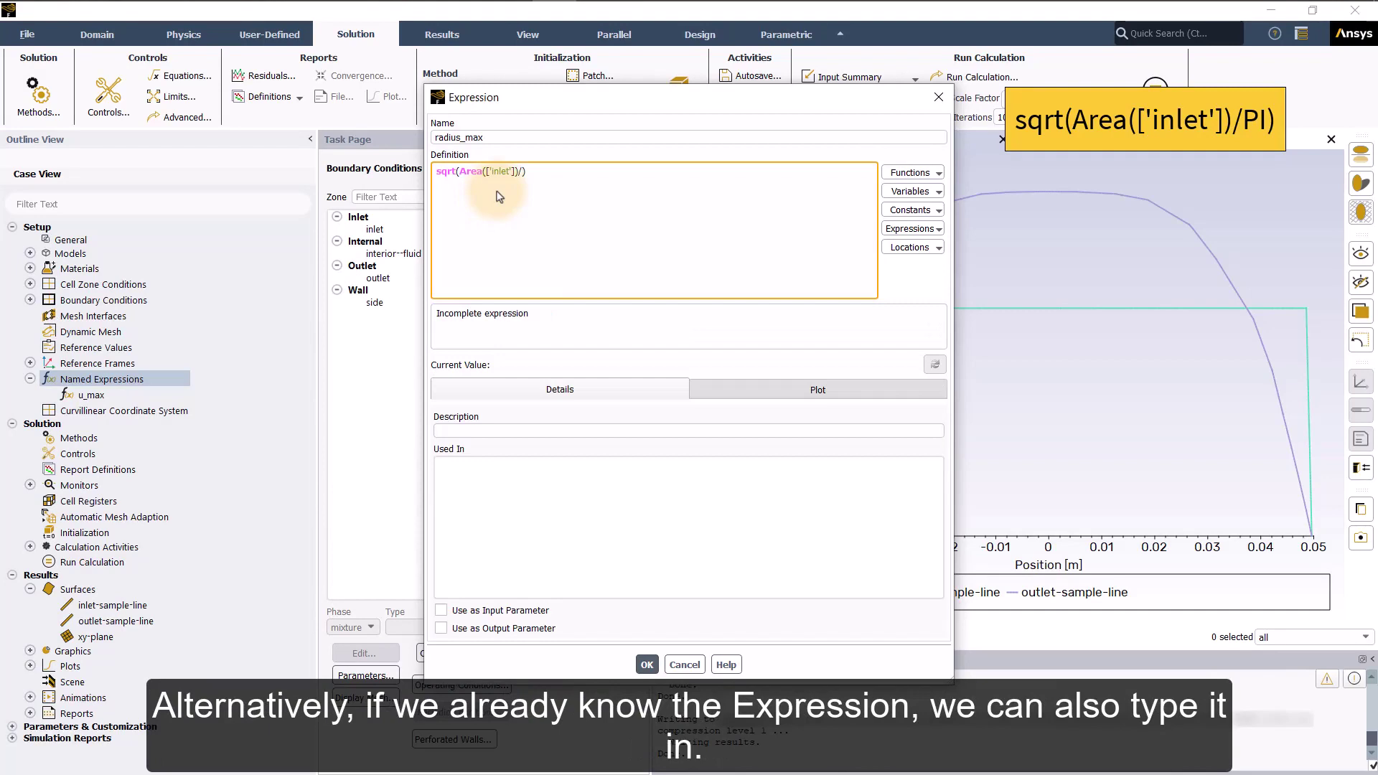
click(910, 211)
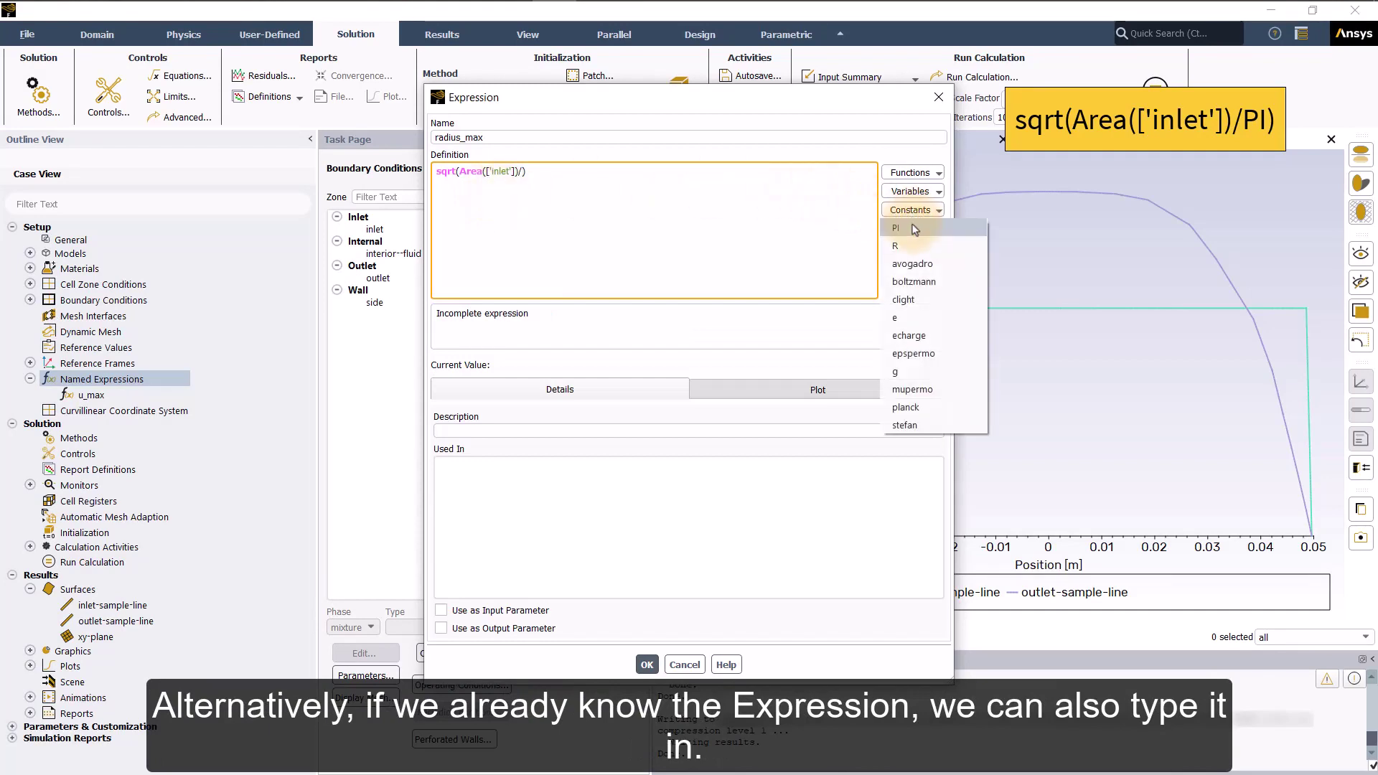
click(897, 229)
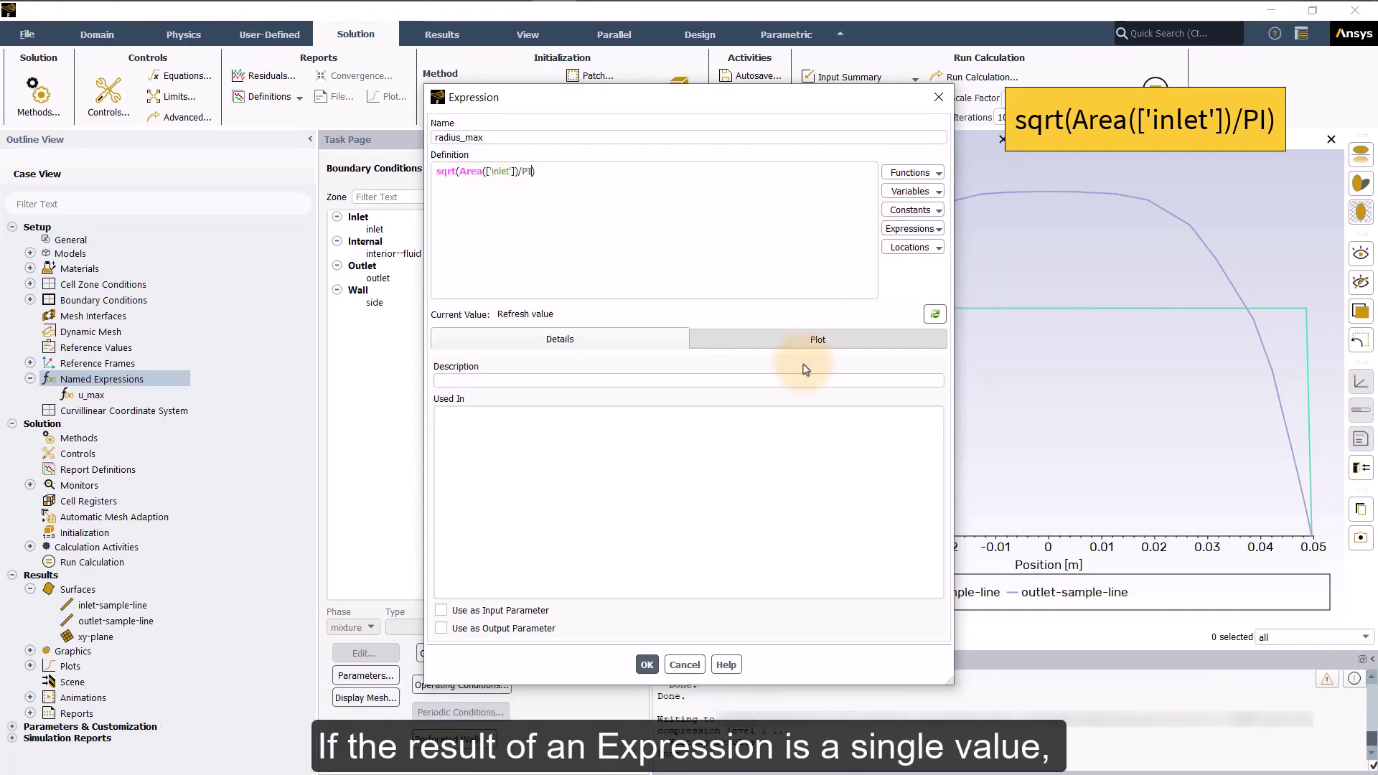
click(647, 665)
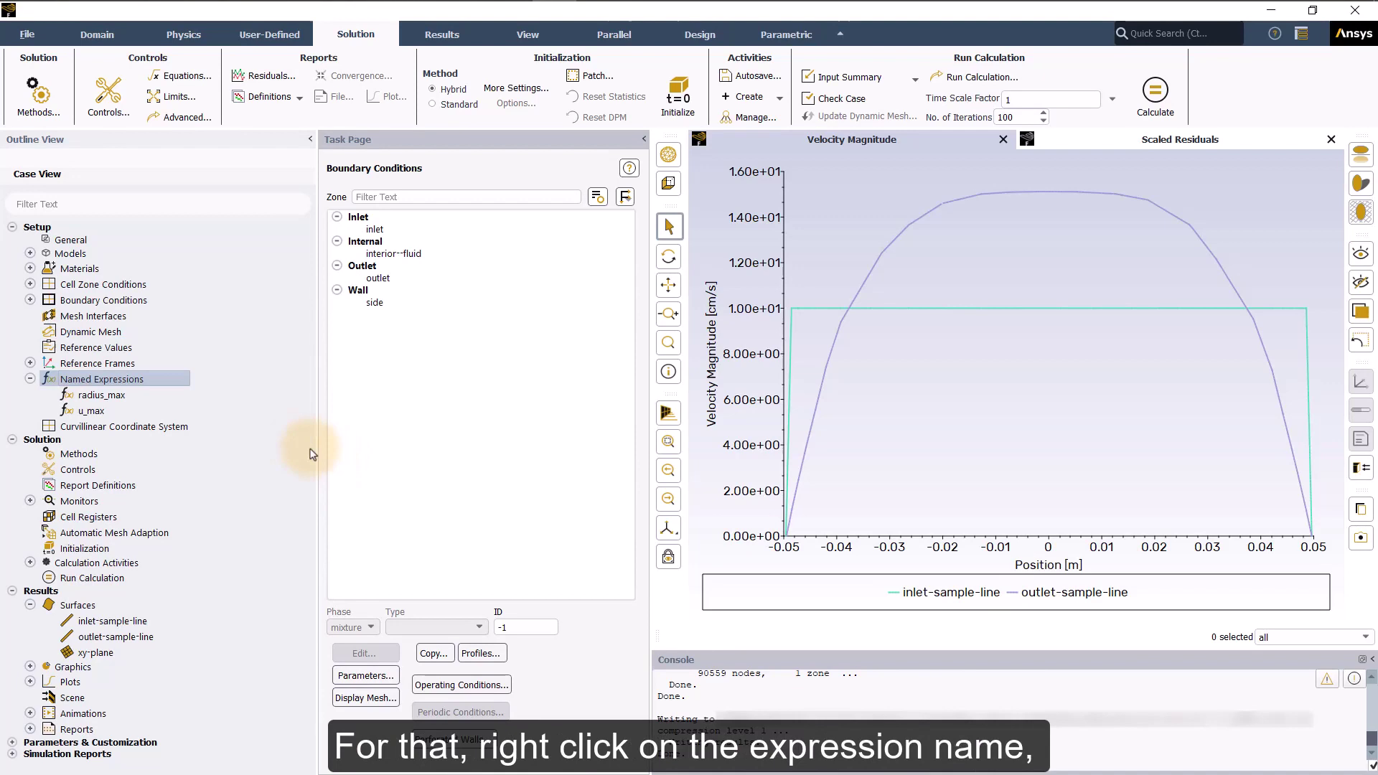
Compute radius_max, which reports 0.049572153 [m] in the console
right_click(144, 398)
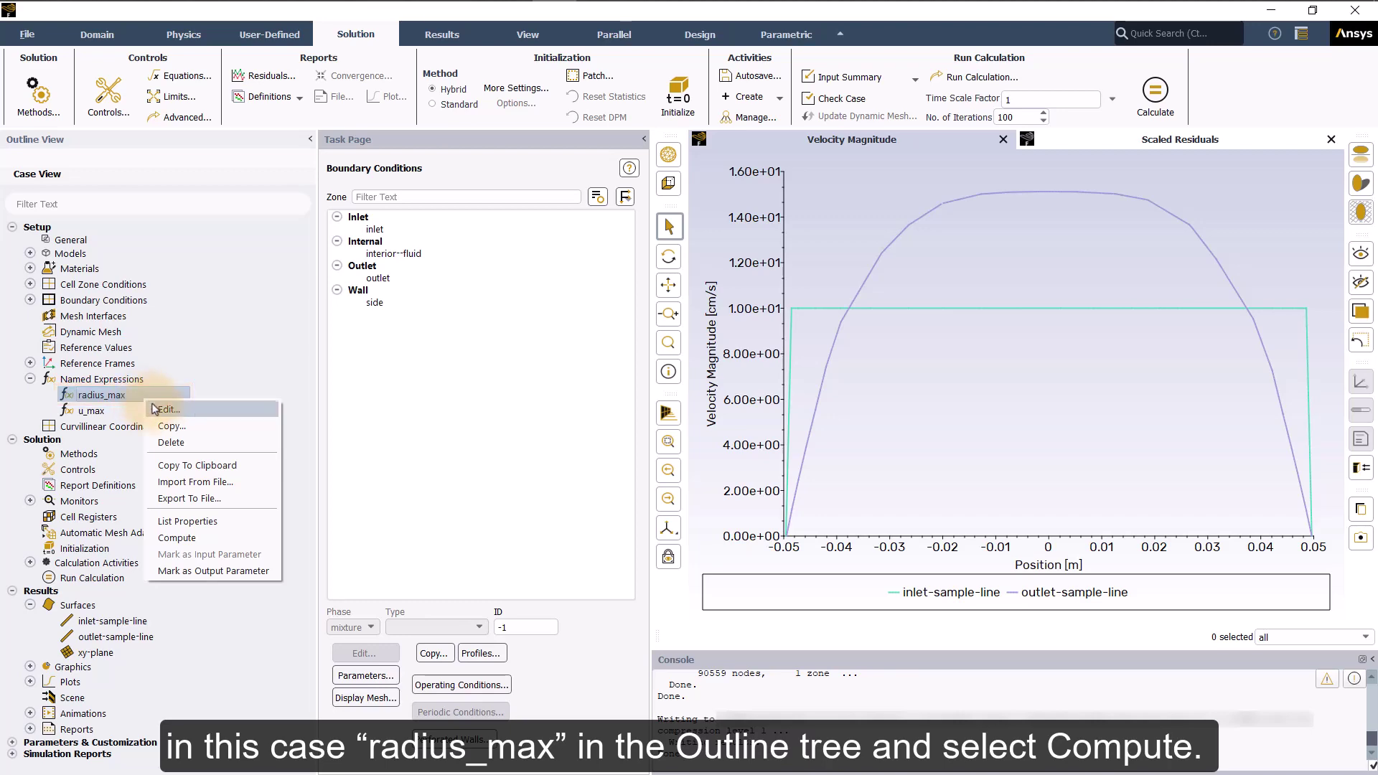
click(197, 537)
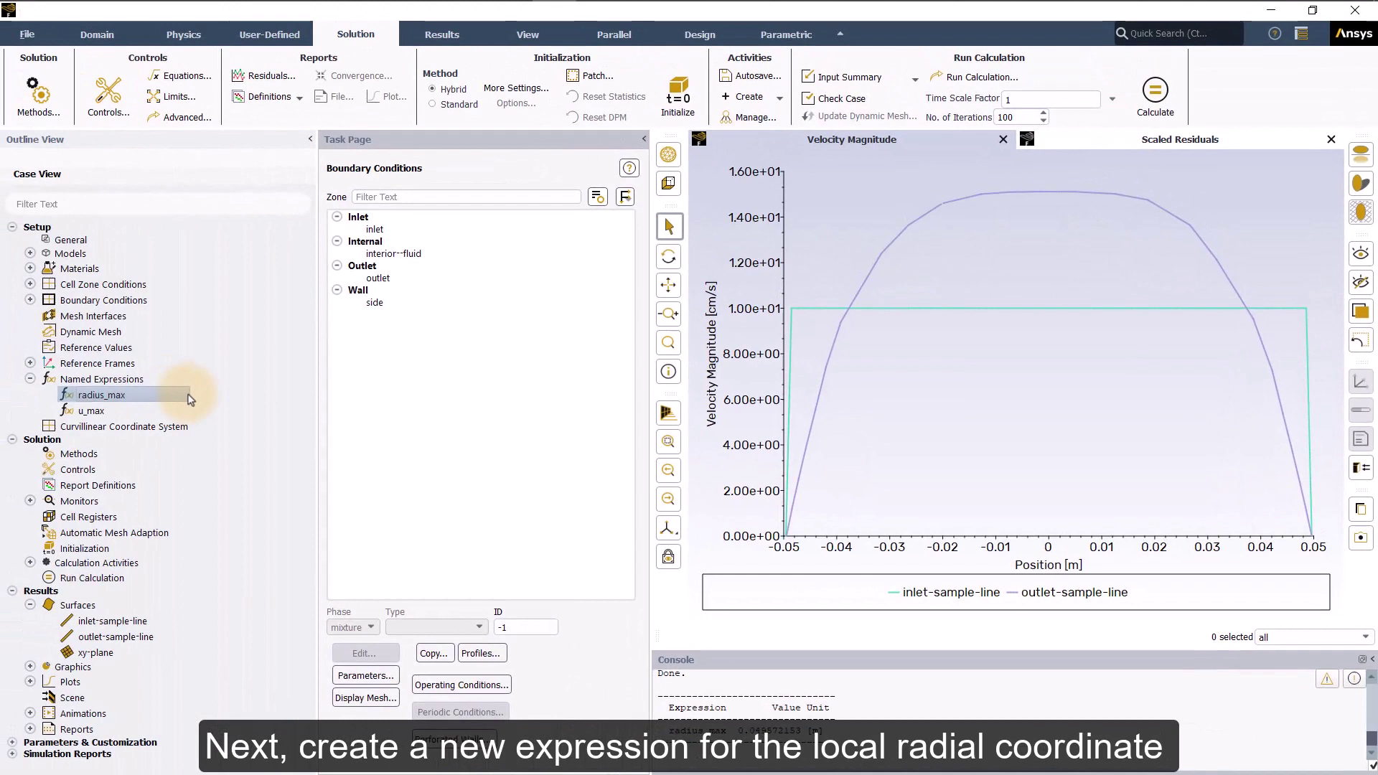
Create named expression radius as sqrt(y^2+z^2) using the square-root function and coordinate variables
right_click(167, 379)
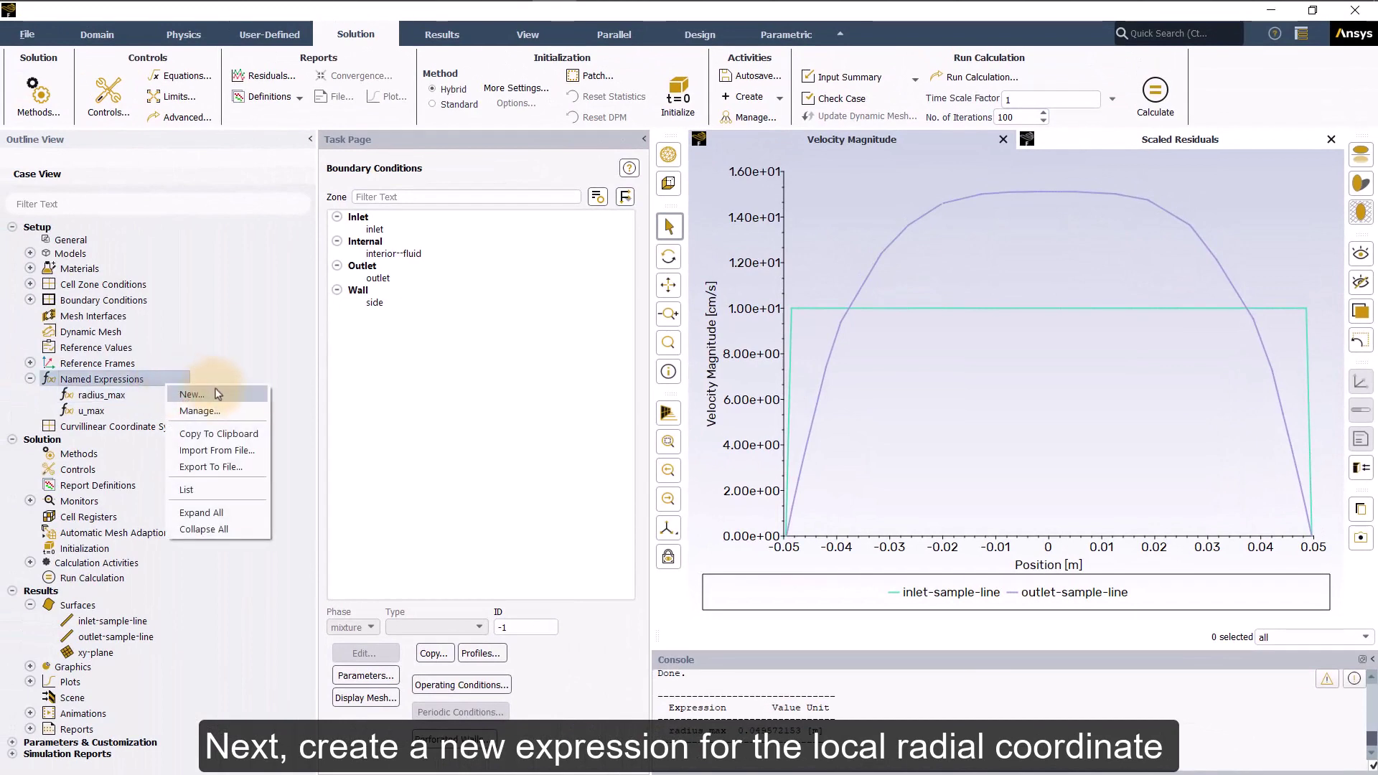
click(192, 391)
double_click(483, 137)
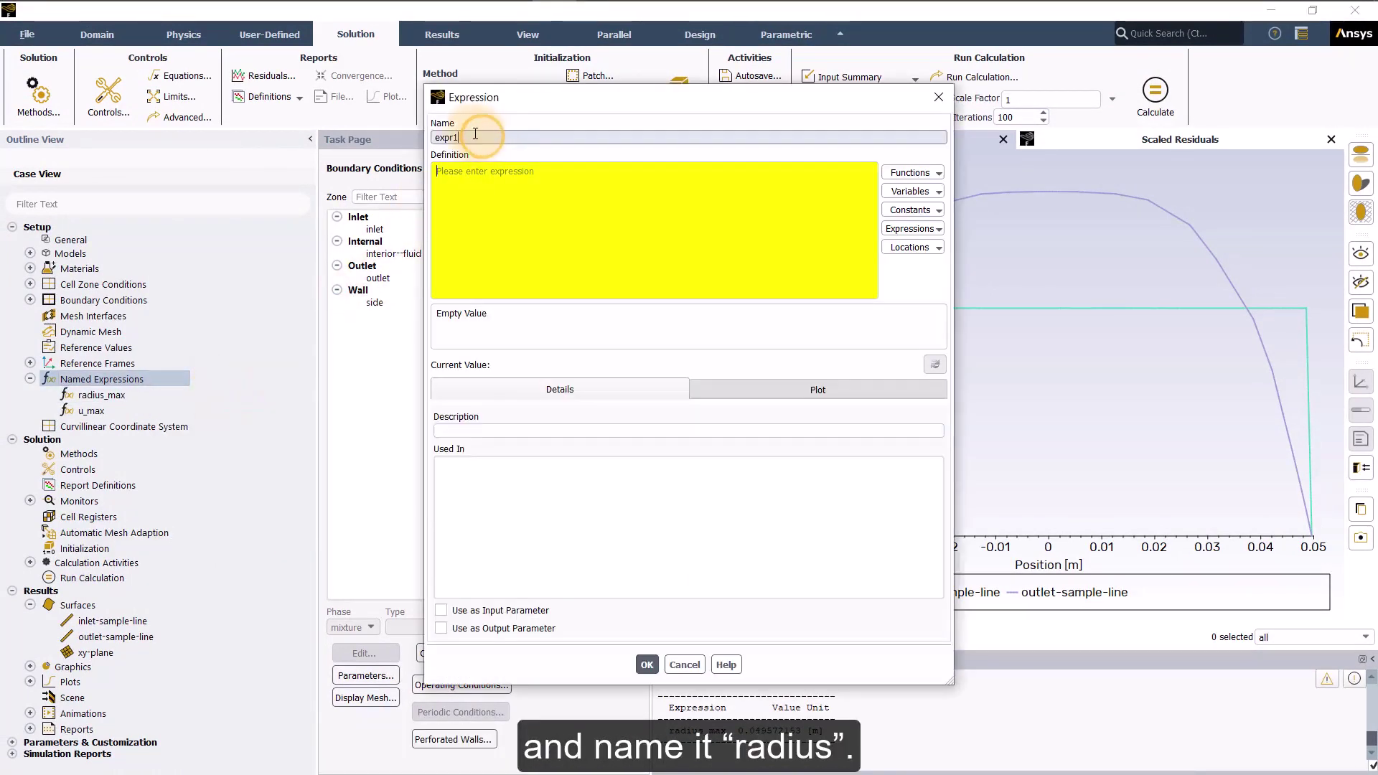
text(radius)
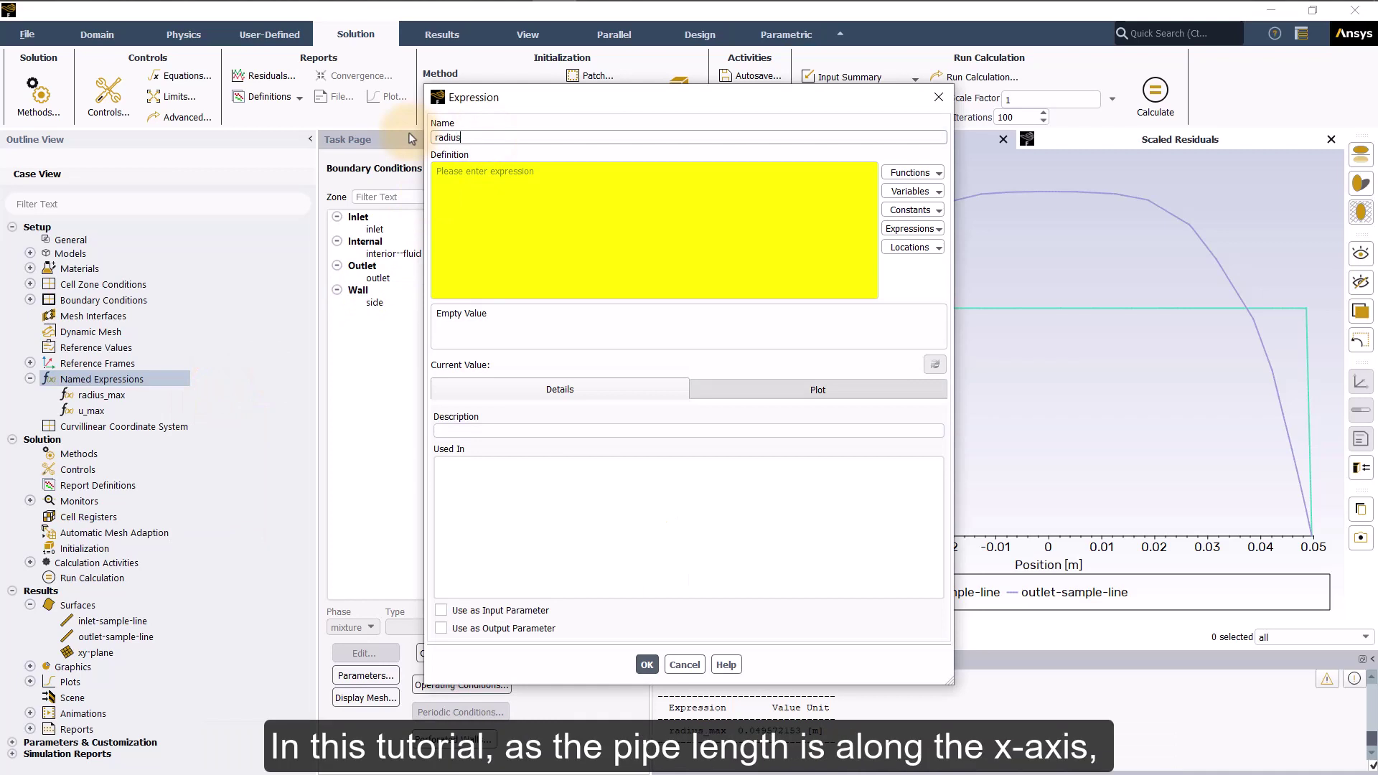
click(912, 172)
mouse_move(945, 227)
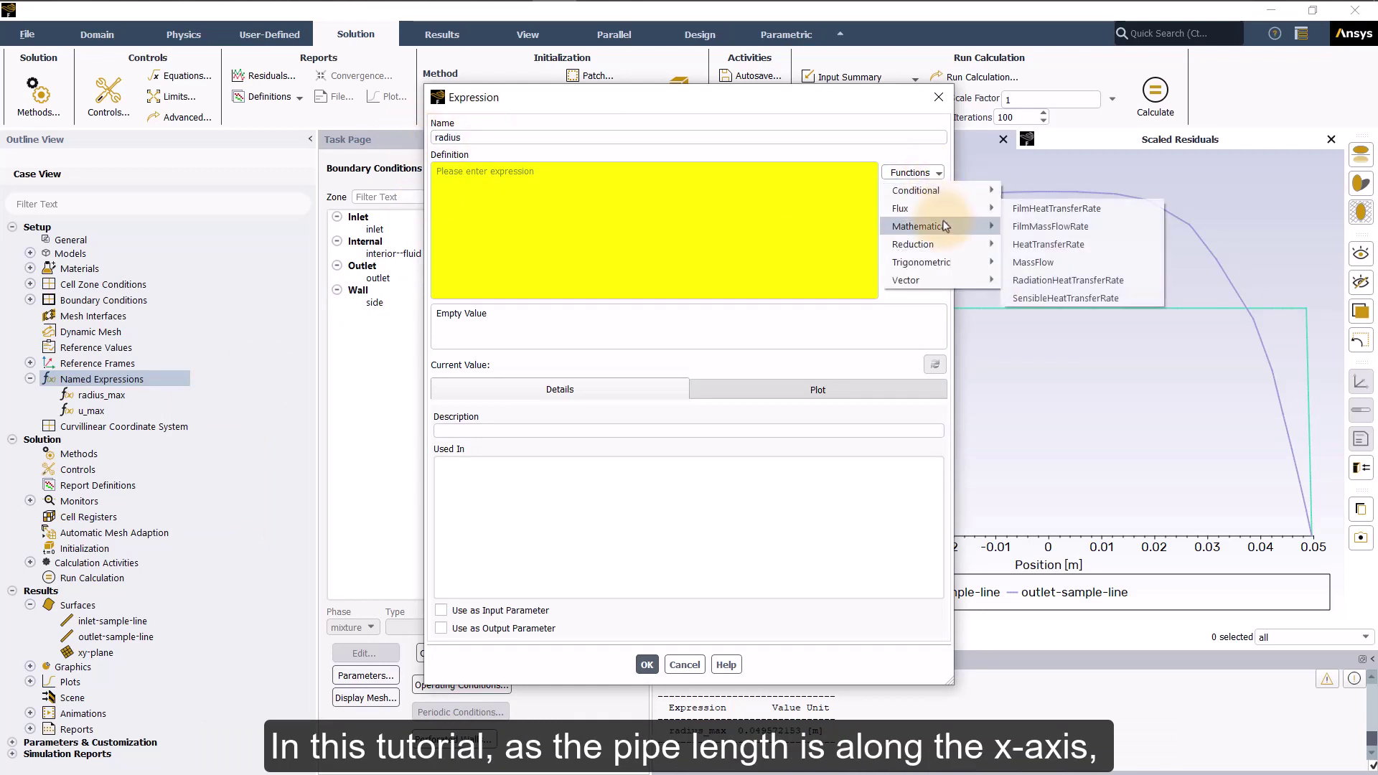
click(1044, 482)
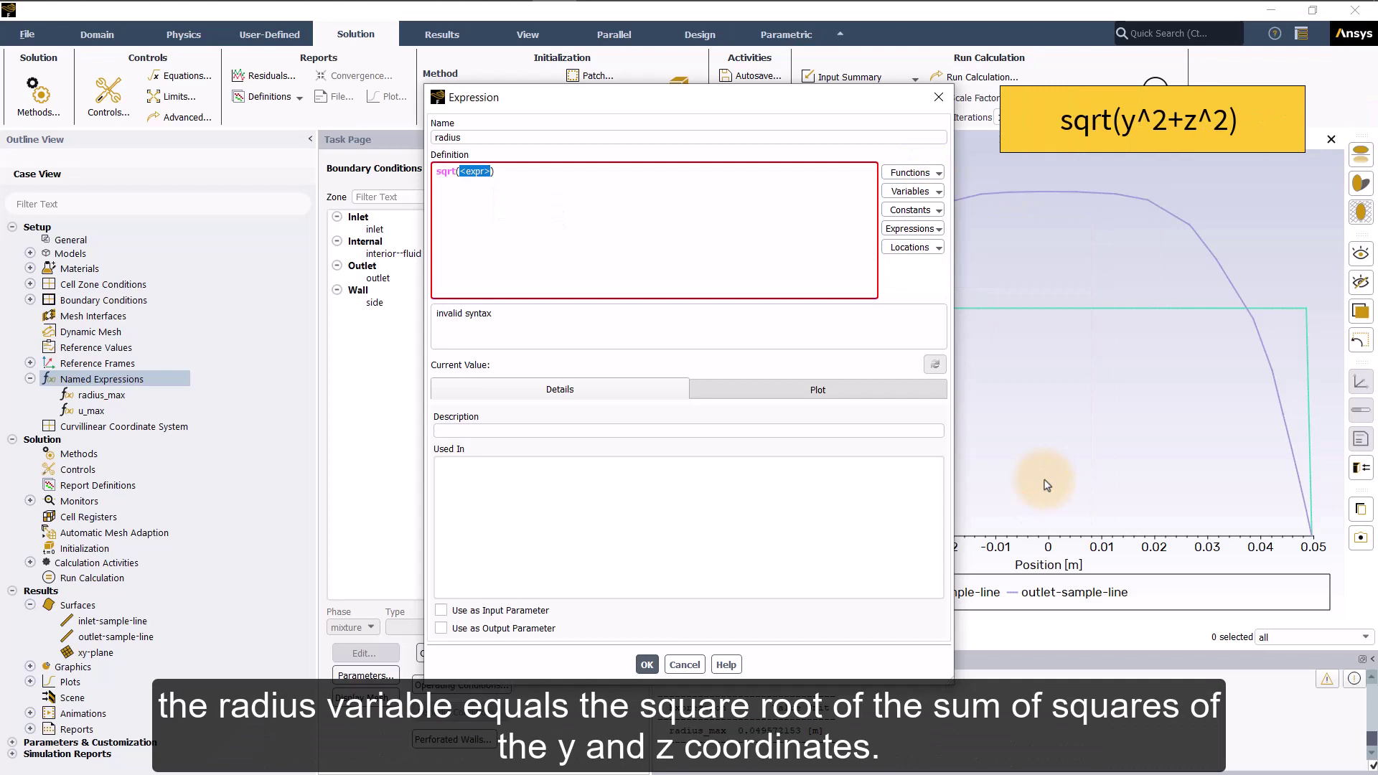
click(931, 191)
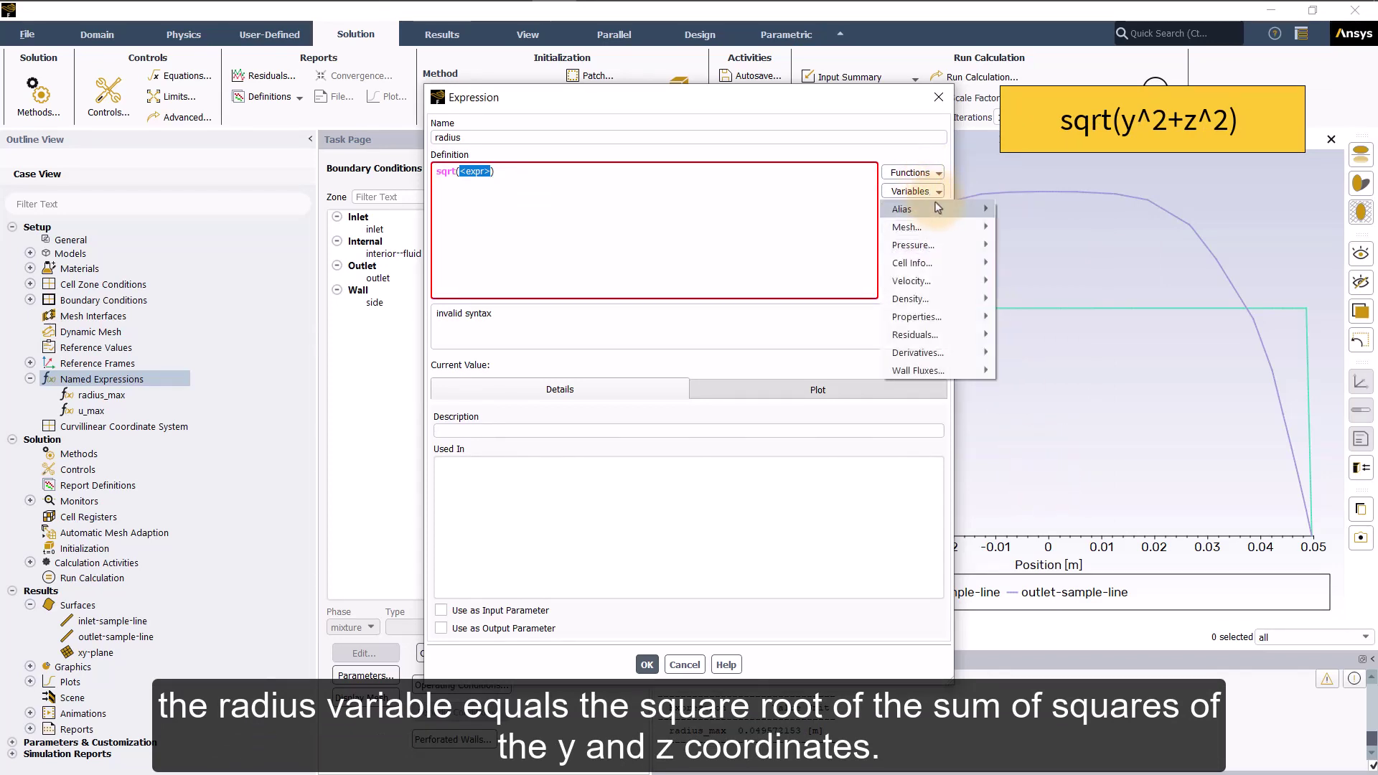
mouse_move(983, 208)
click(1034, 388)
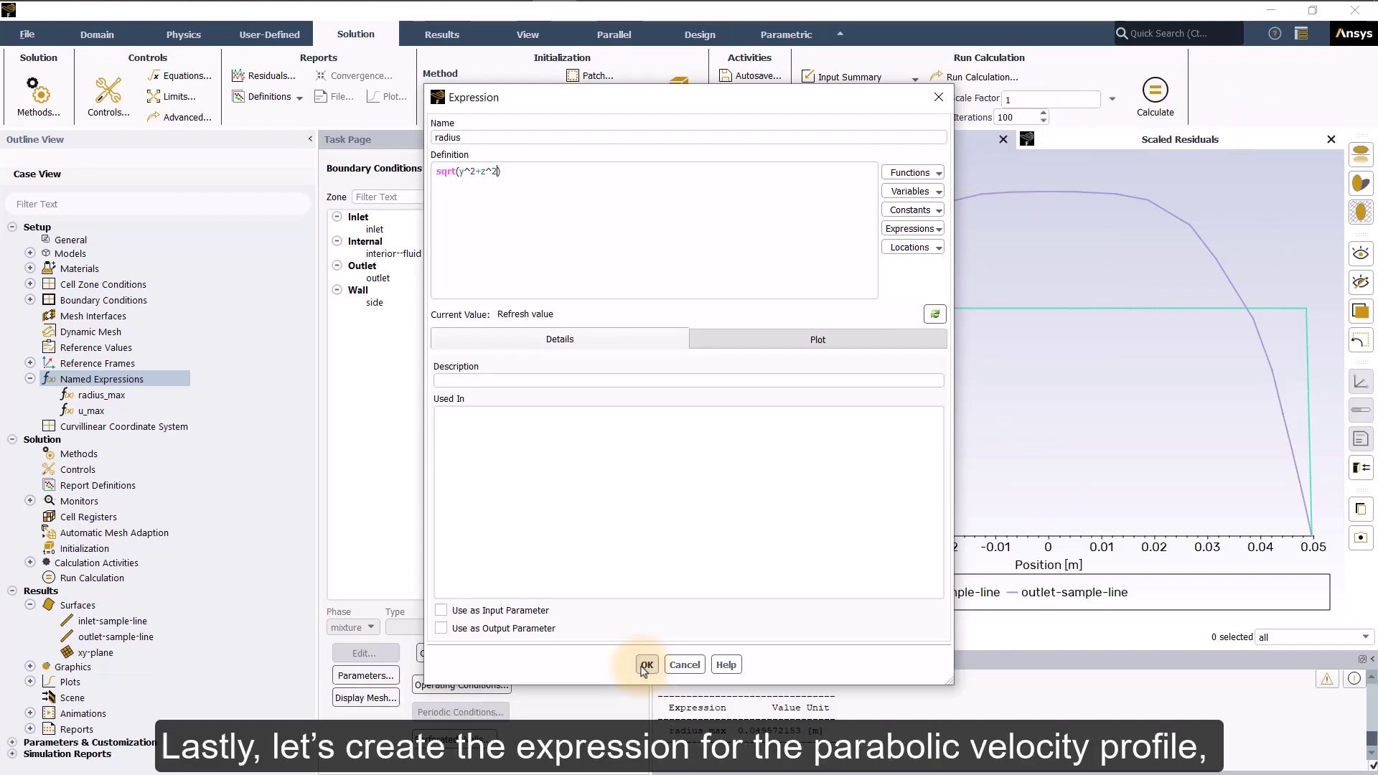
click(646, 664)
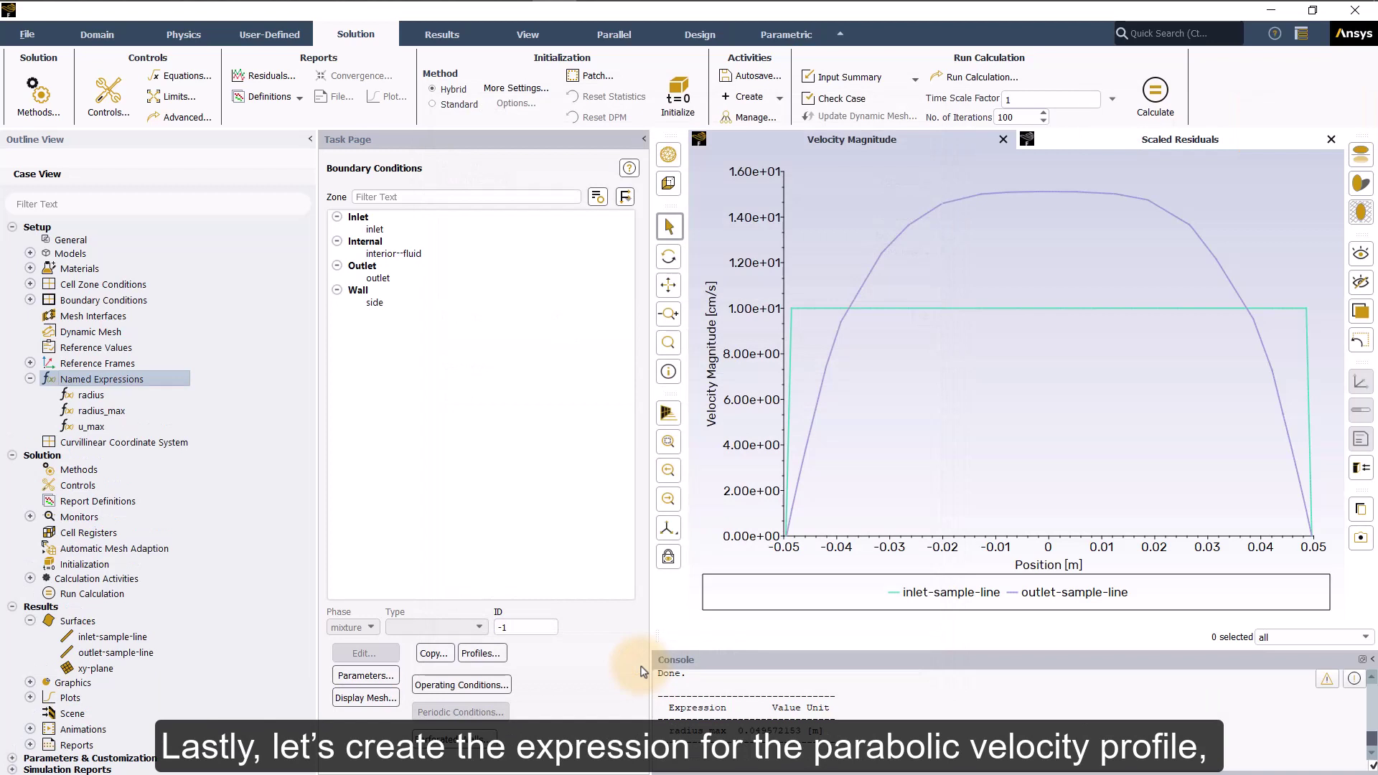
Create named expression inlet_velocity_profile = u_max*(1-(radius/radius_max)^2)
right_click(184, 380)
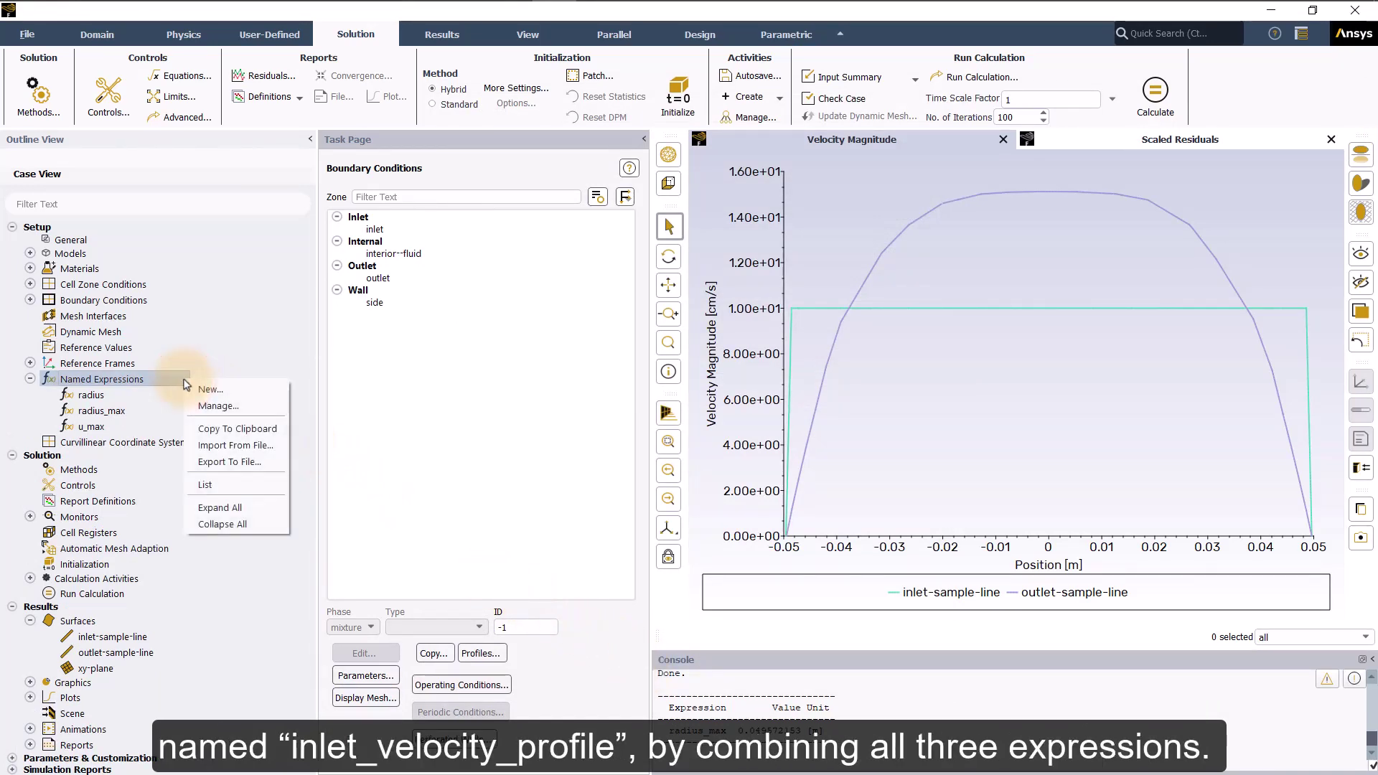
click(240, 392)
double_click(448, 137)
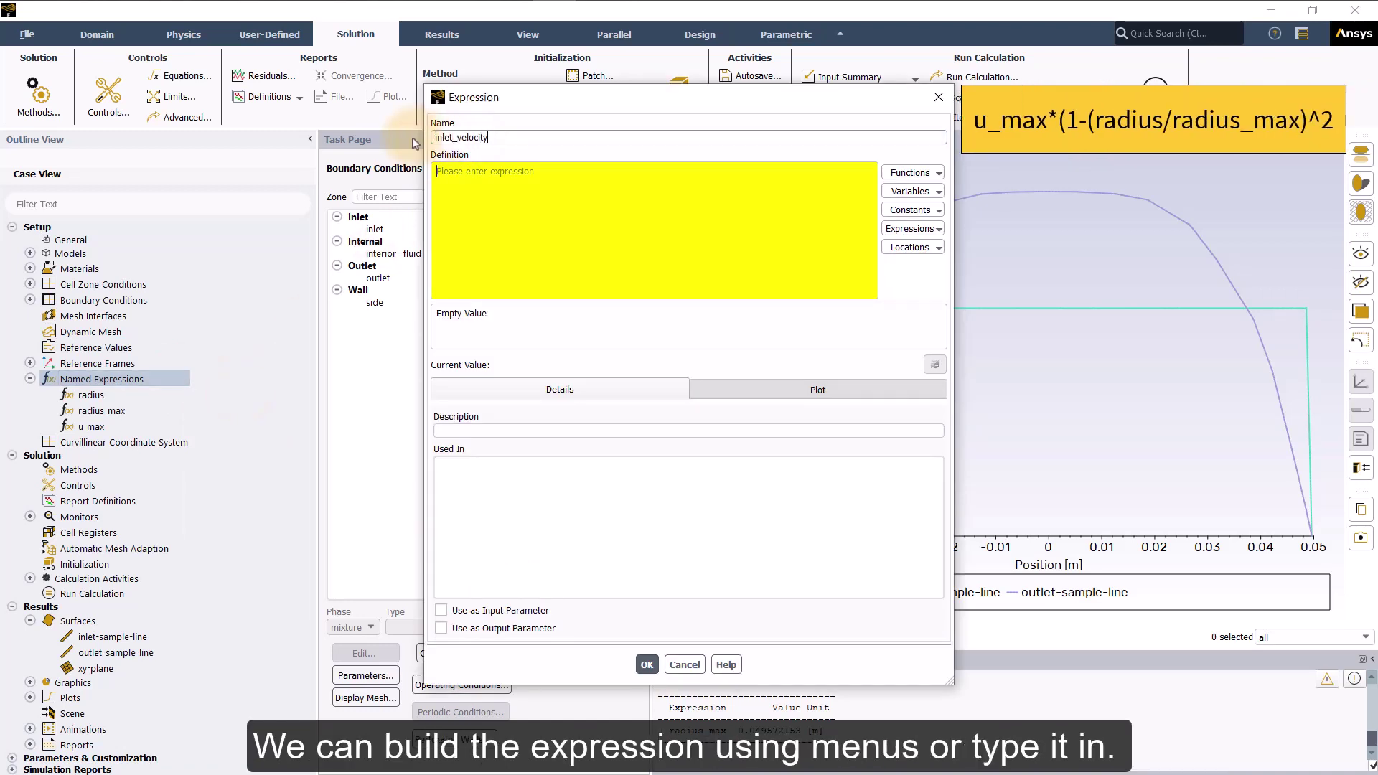
text(le)
click(912, 229)
click(925, 285)
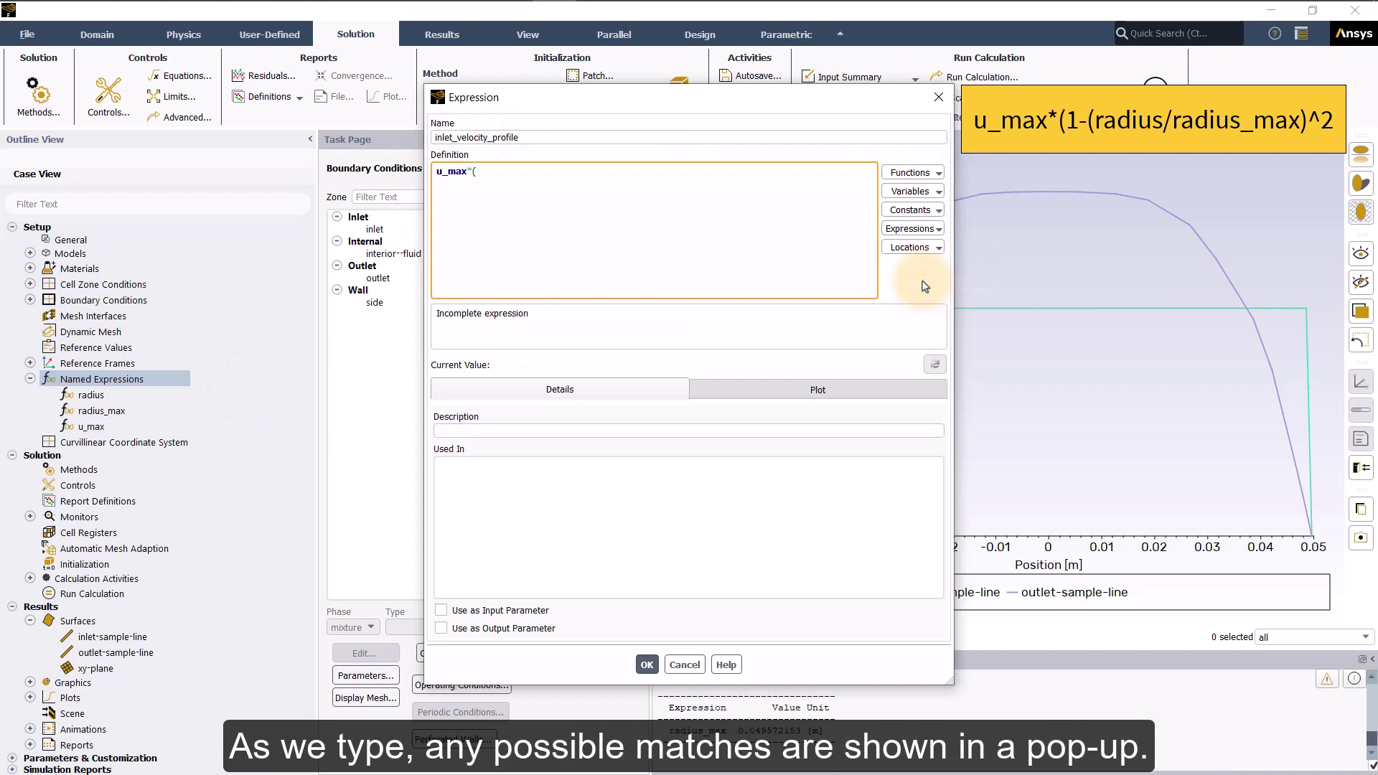
text(*(1-(ra)
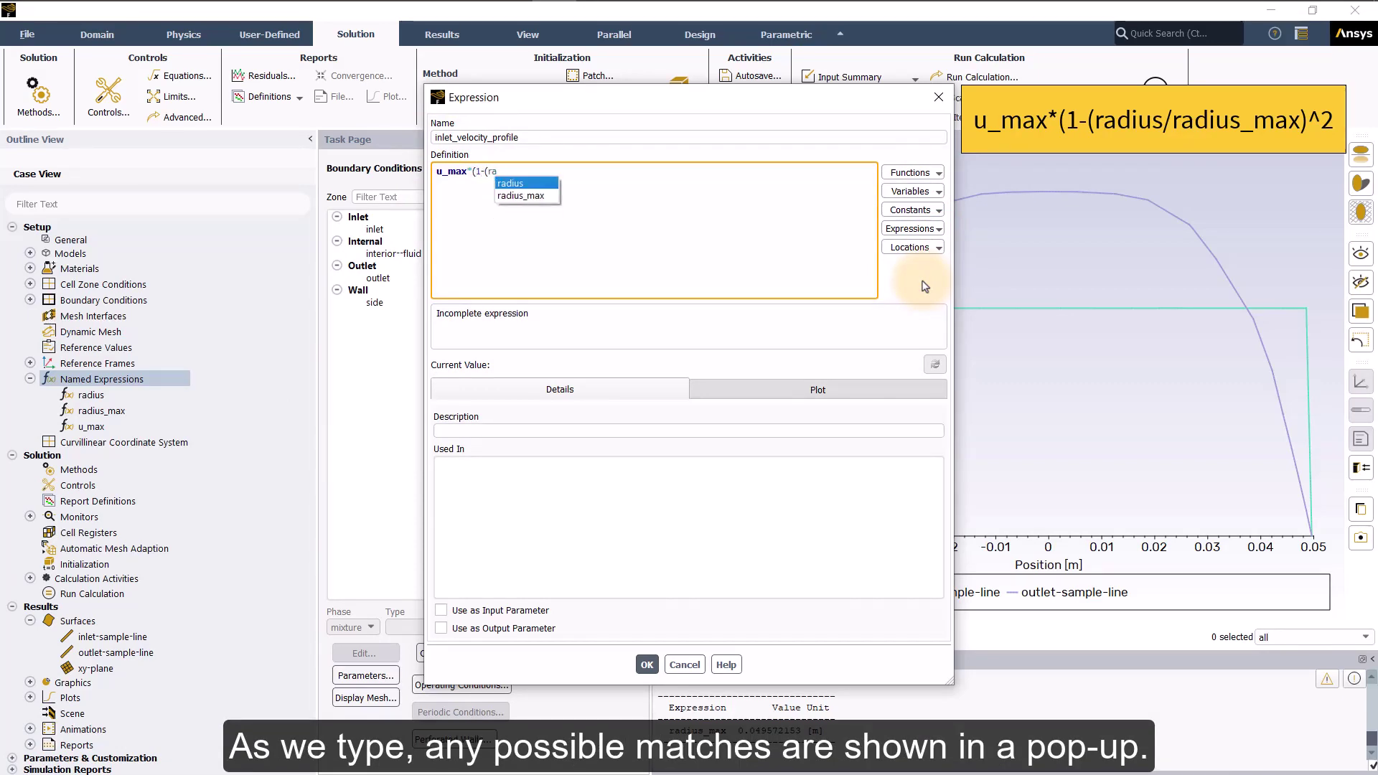
click(530, 183)
text(/rad)
click(554, 190)
text()^2))
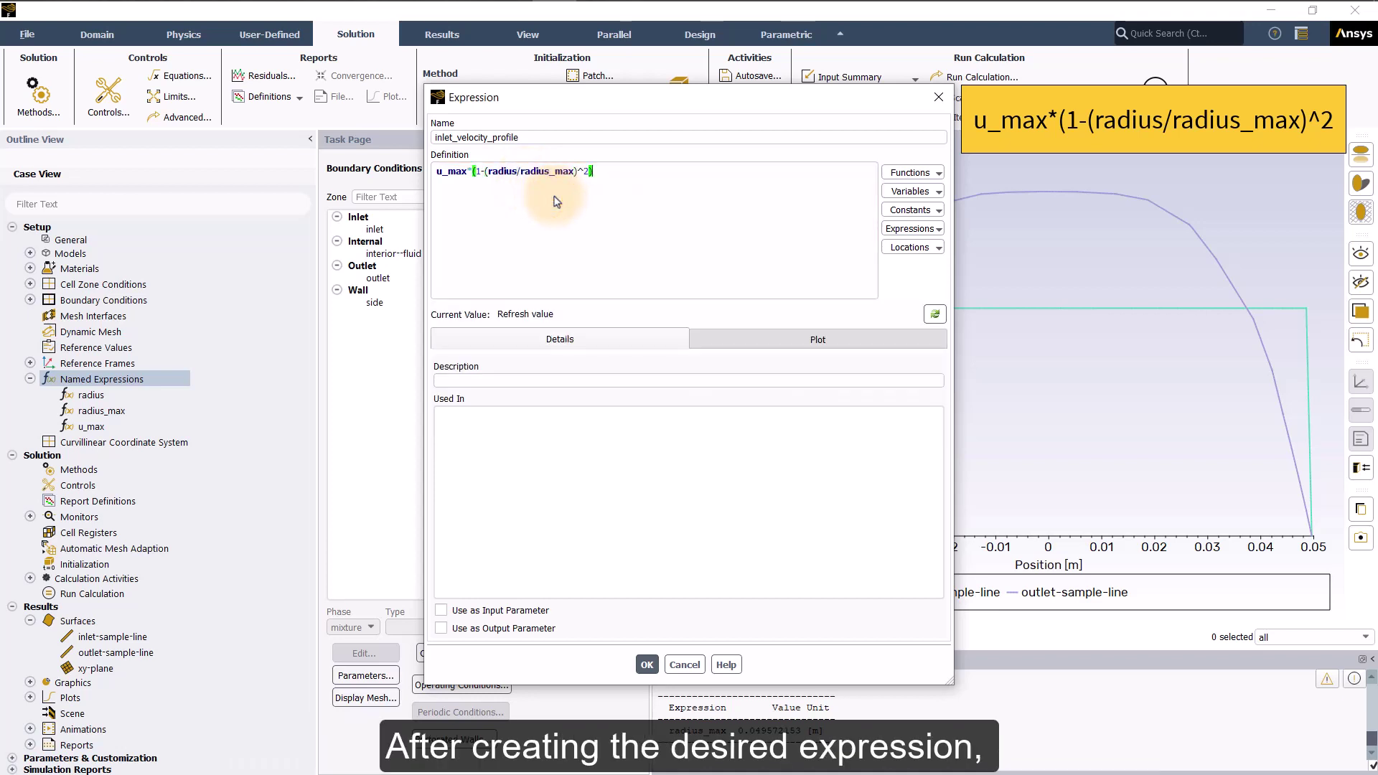
click(646, 664)
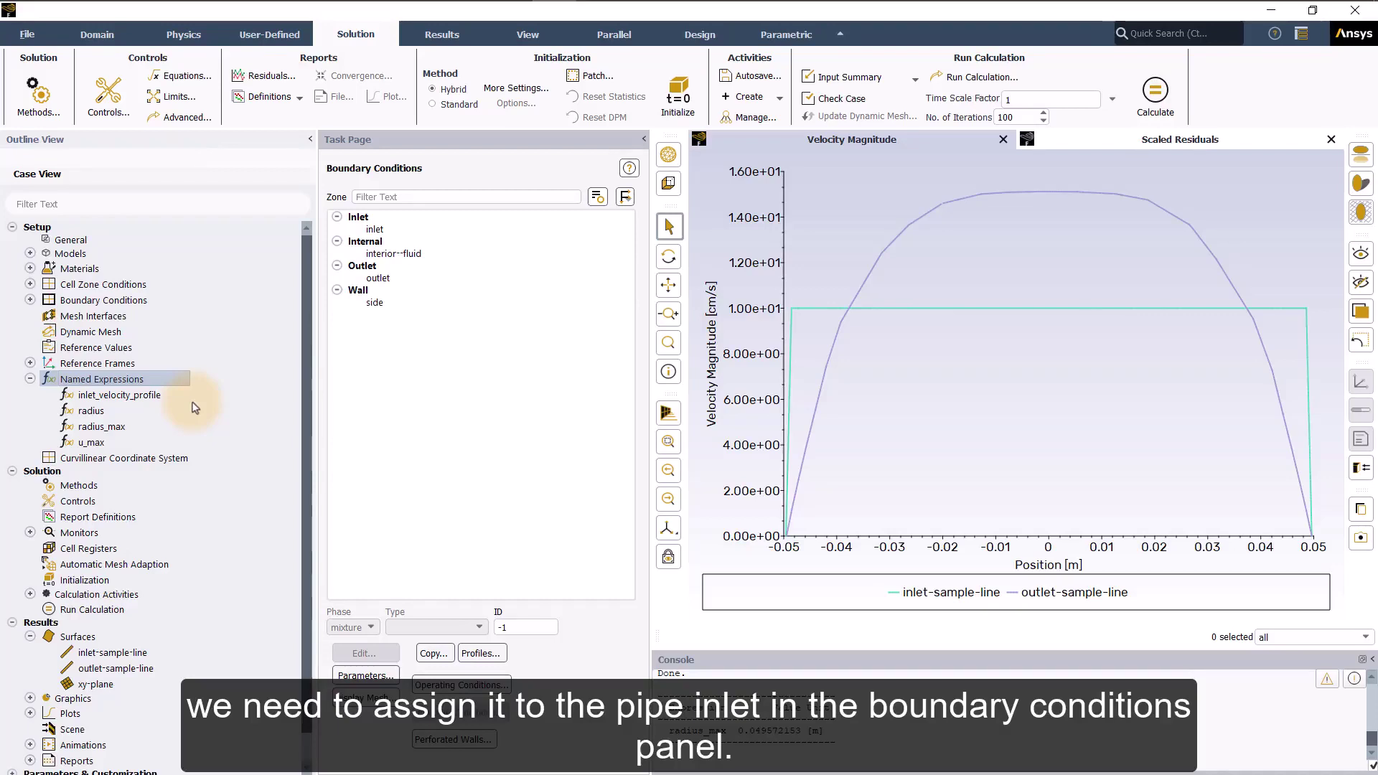
Set the inlet boundary's Velocity Magnitude to the inlet_velocity_profile named expression
click(413, 228)
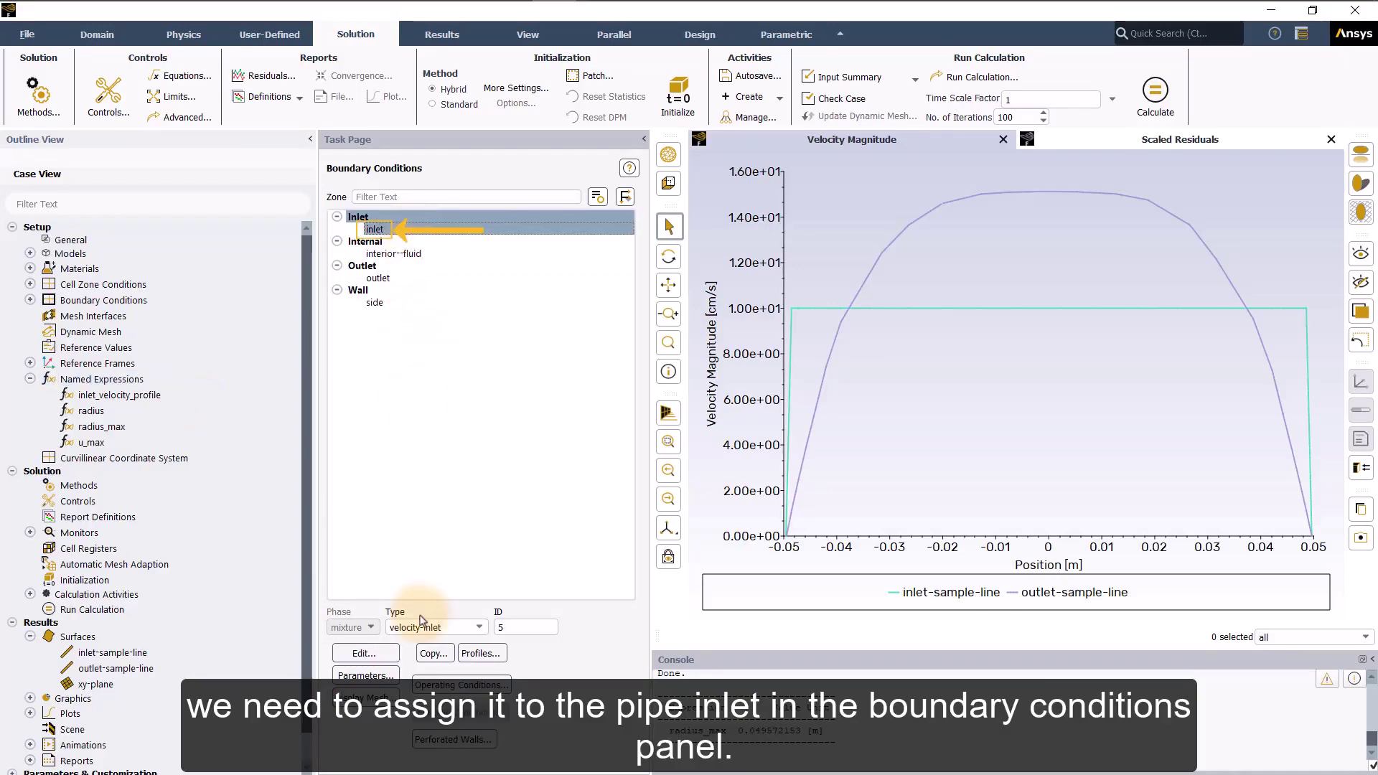
click(394, 658)
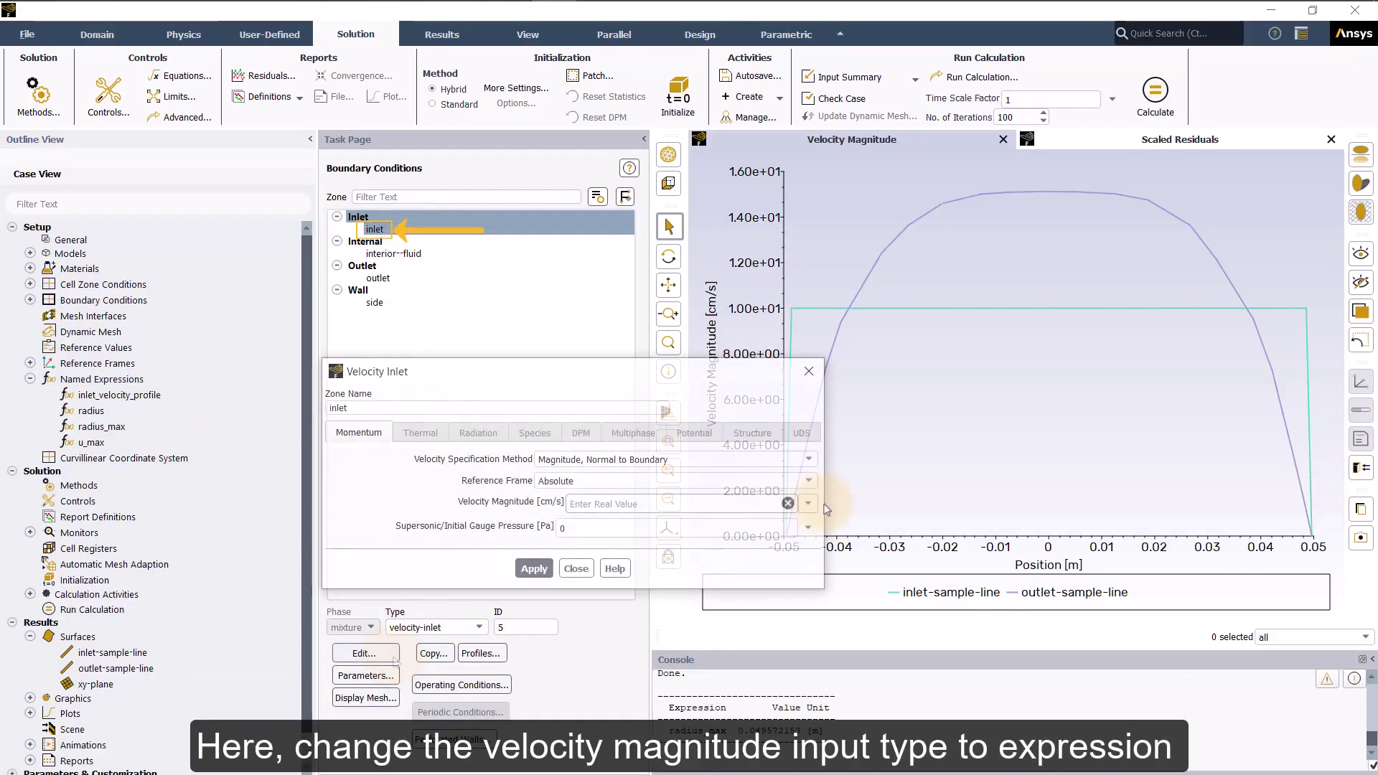
click(808, 504)
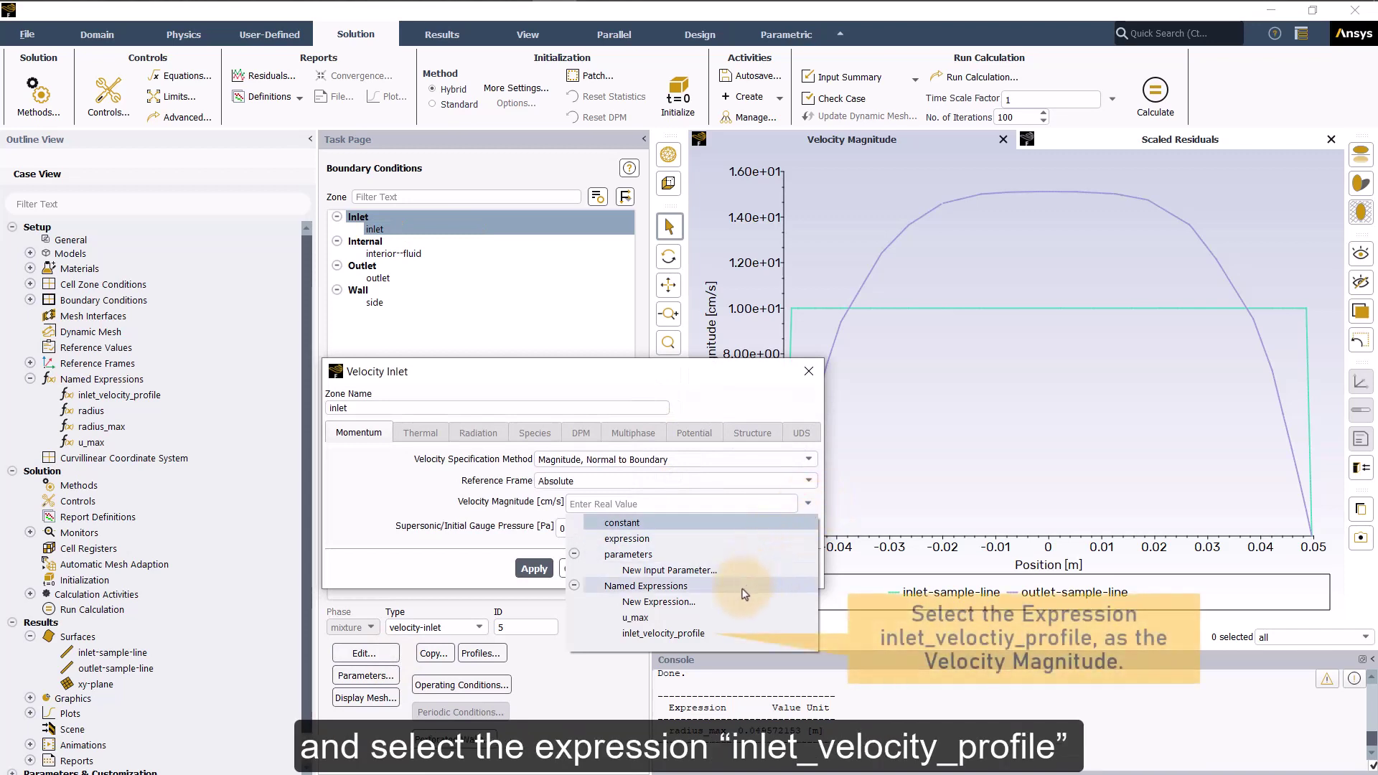
click(722, 632)
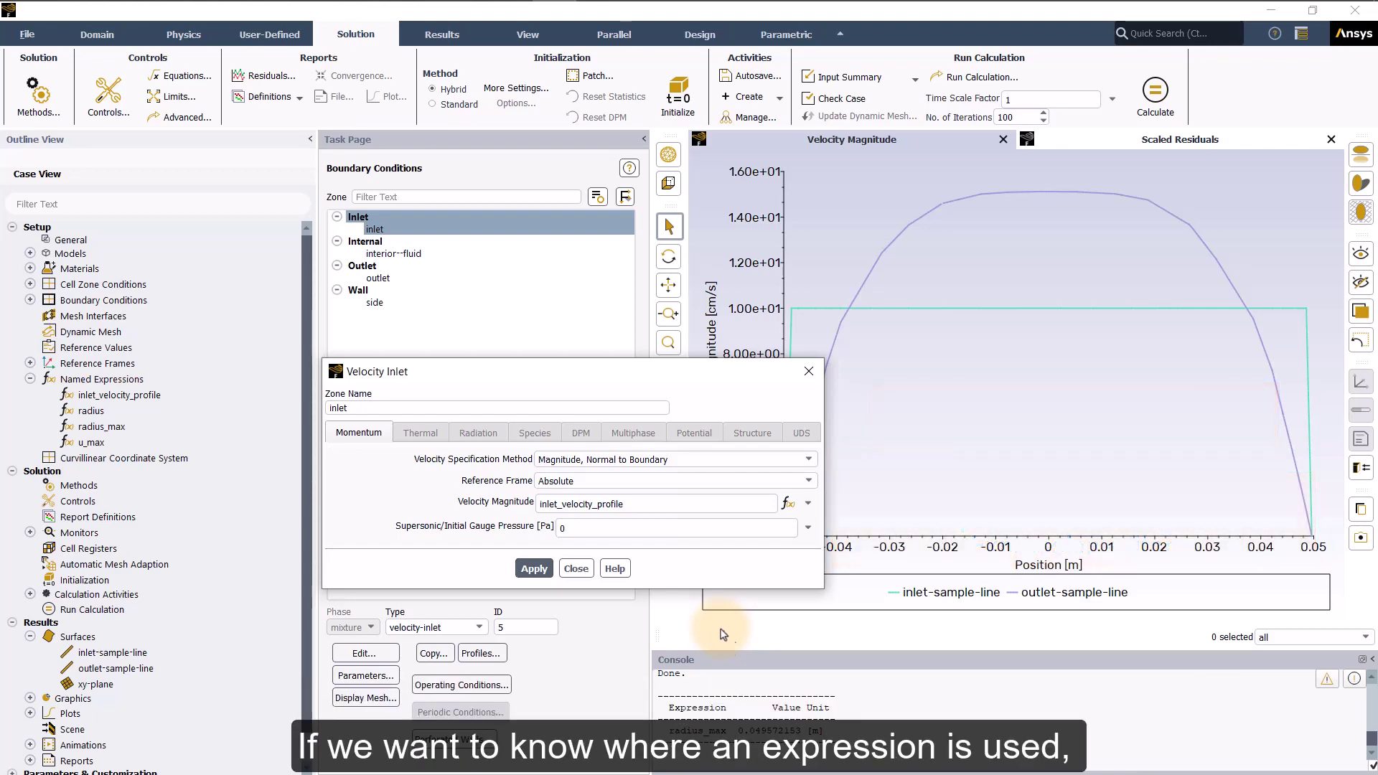
Apply the inlet velocity setting and check that inlet_velocity_profile is used in Velocity Magnitude
click(535, 567)
click(573, 568)
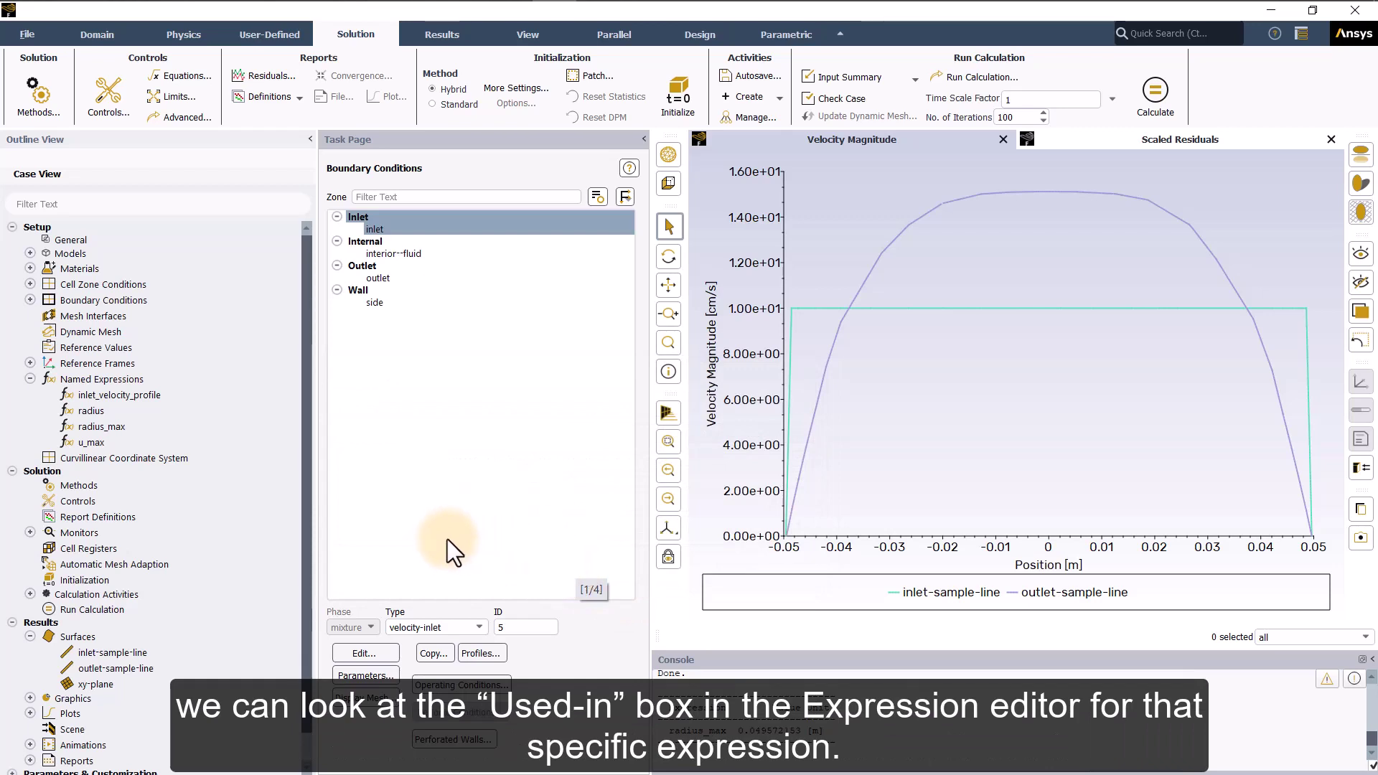
right_click(170, 396)
click(207, 399)
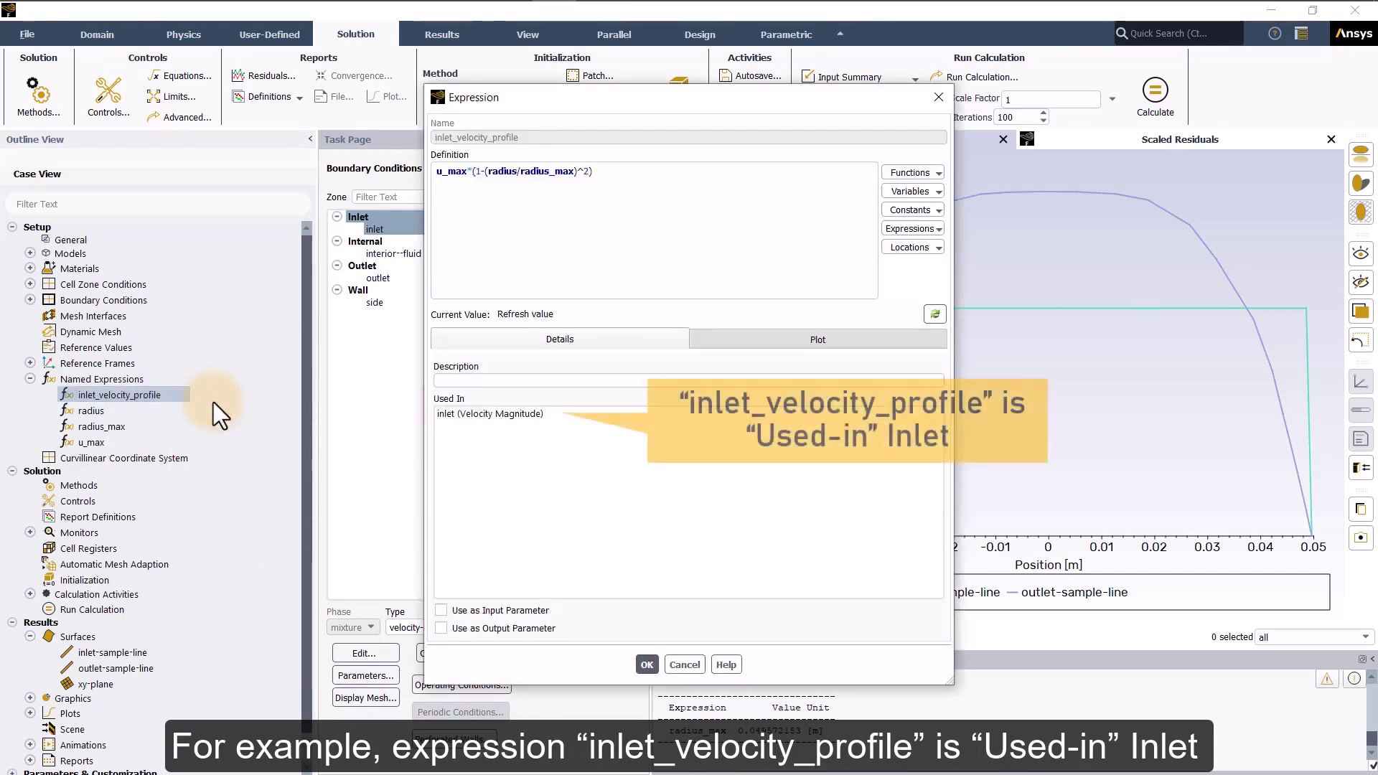
click(654, 666)
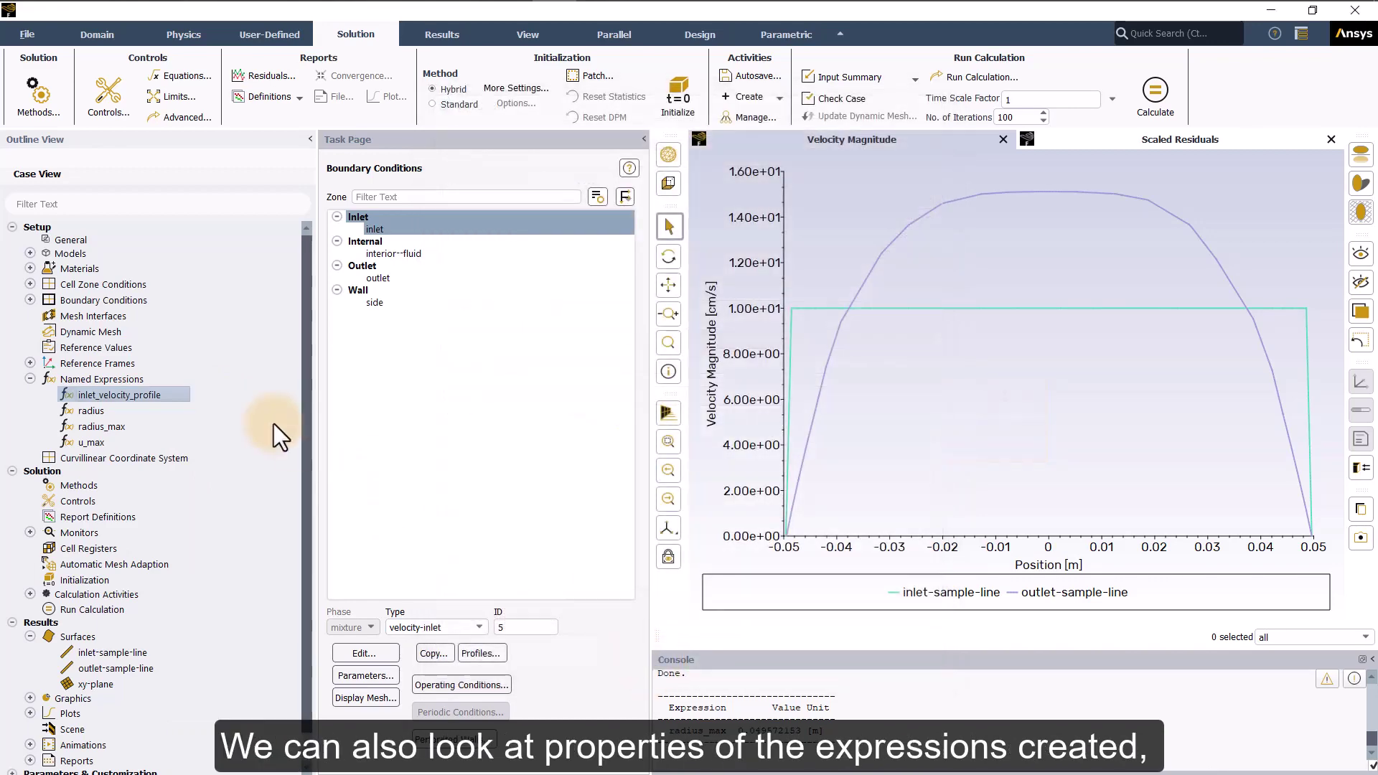
right_click(162, 377)
click(205, 402)
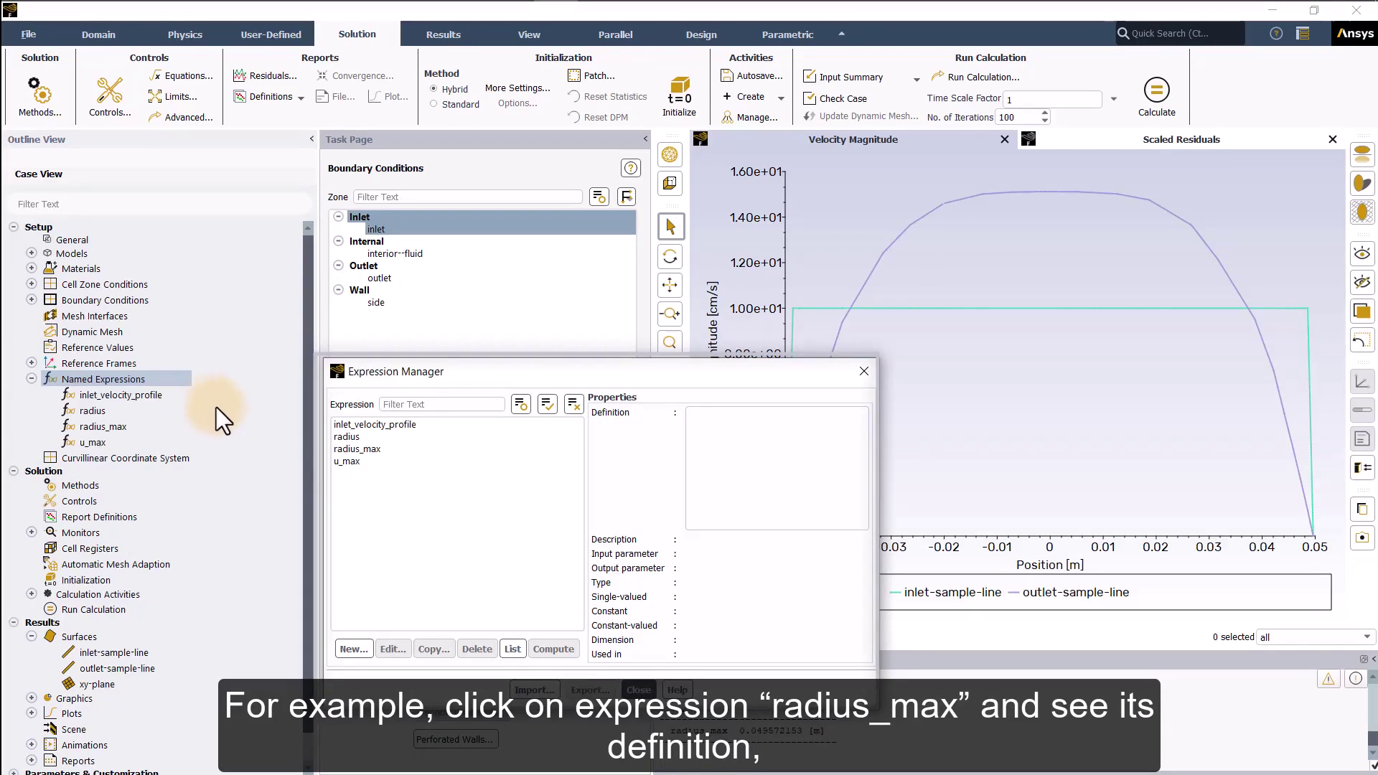
click(386, 449)
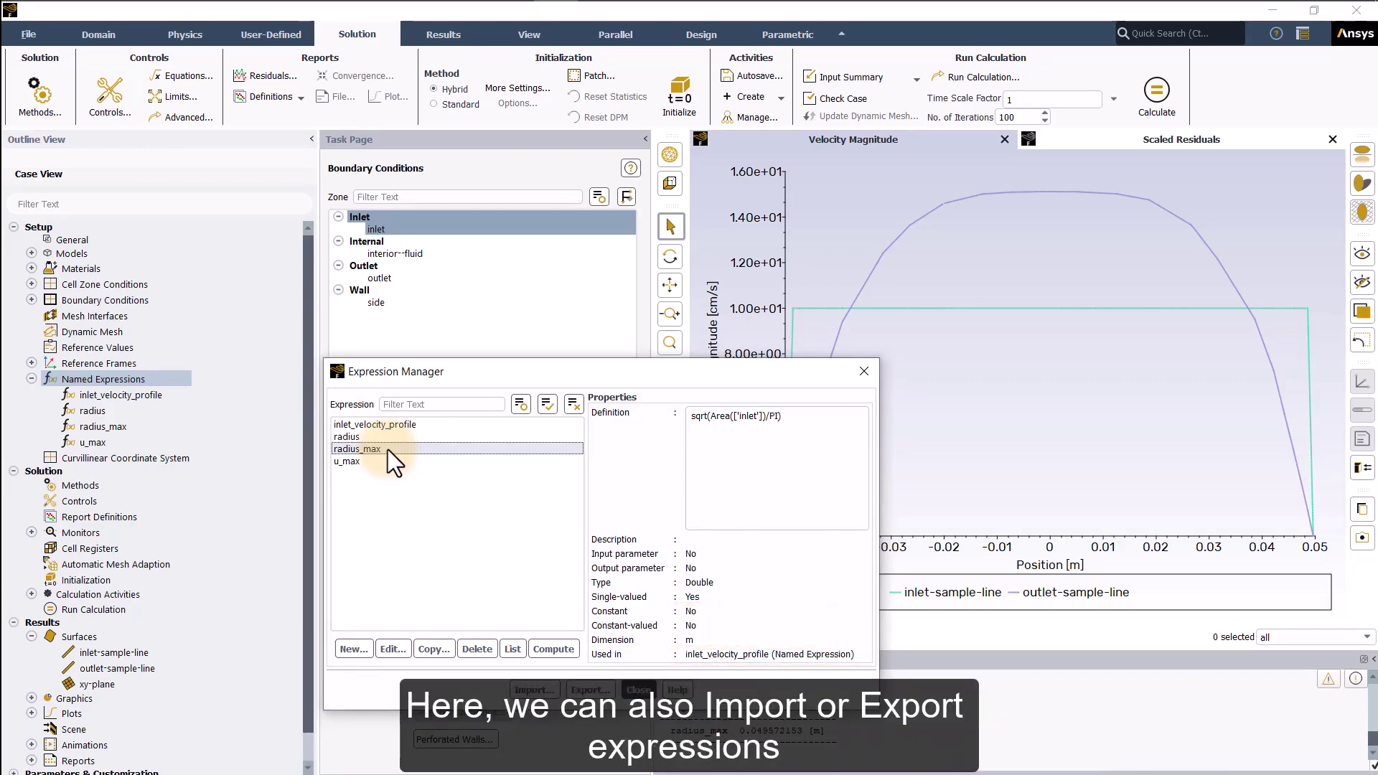
click(388, 449)
click(534, 687)
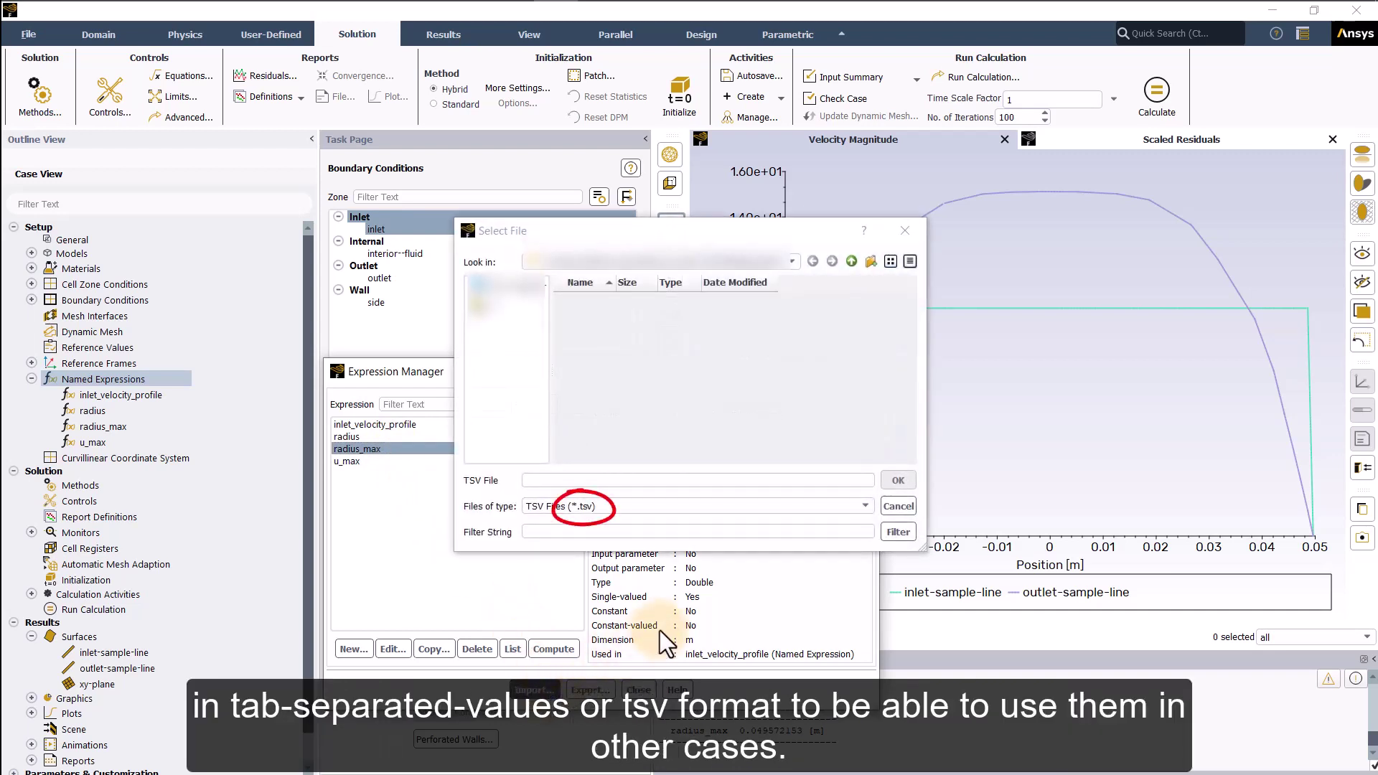
click(897, 507)
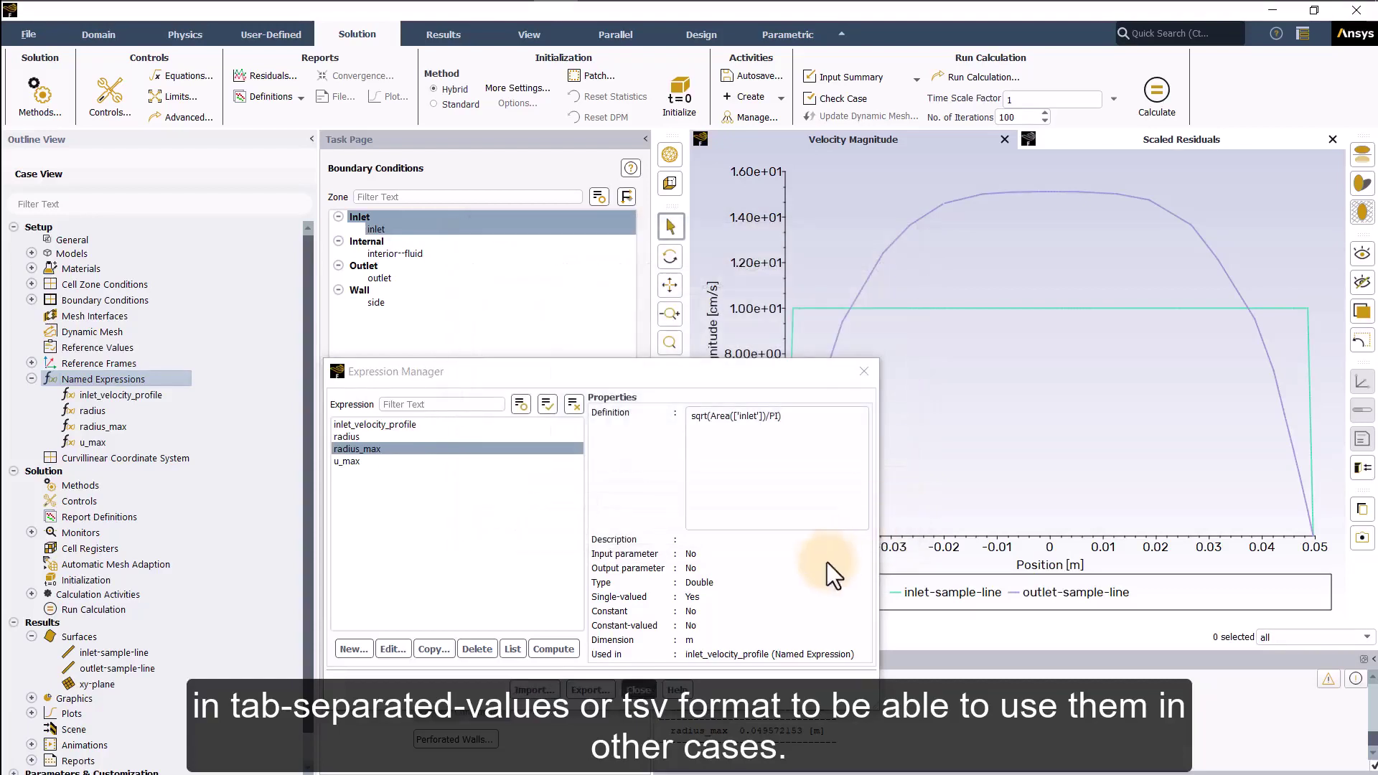
click(638, 690)
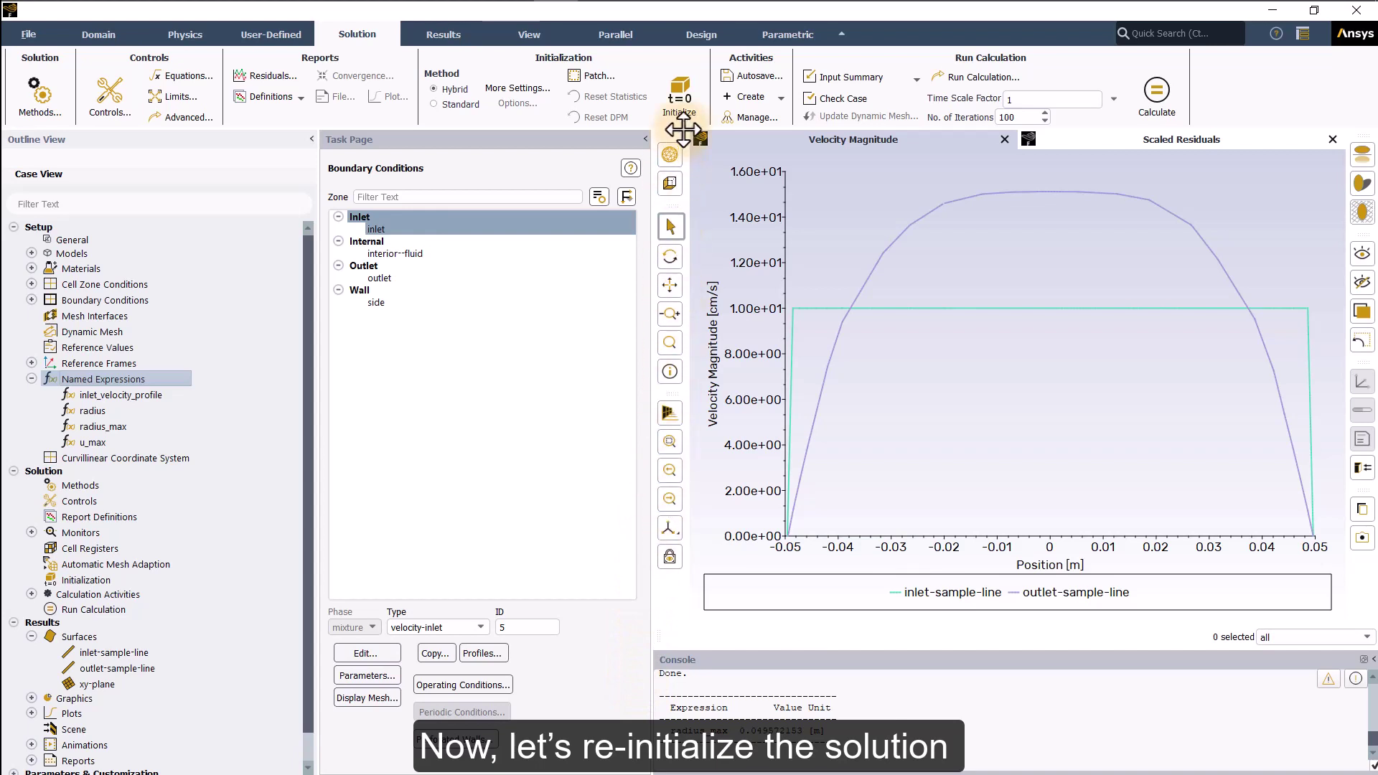
Re-initialize and solve to convergence, then display the velocity magnitude contour
click(679, 96)
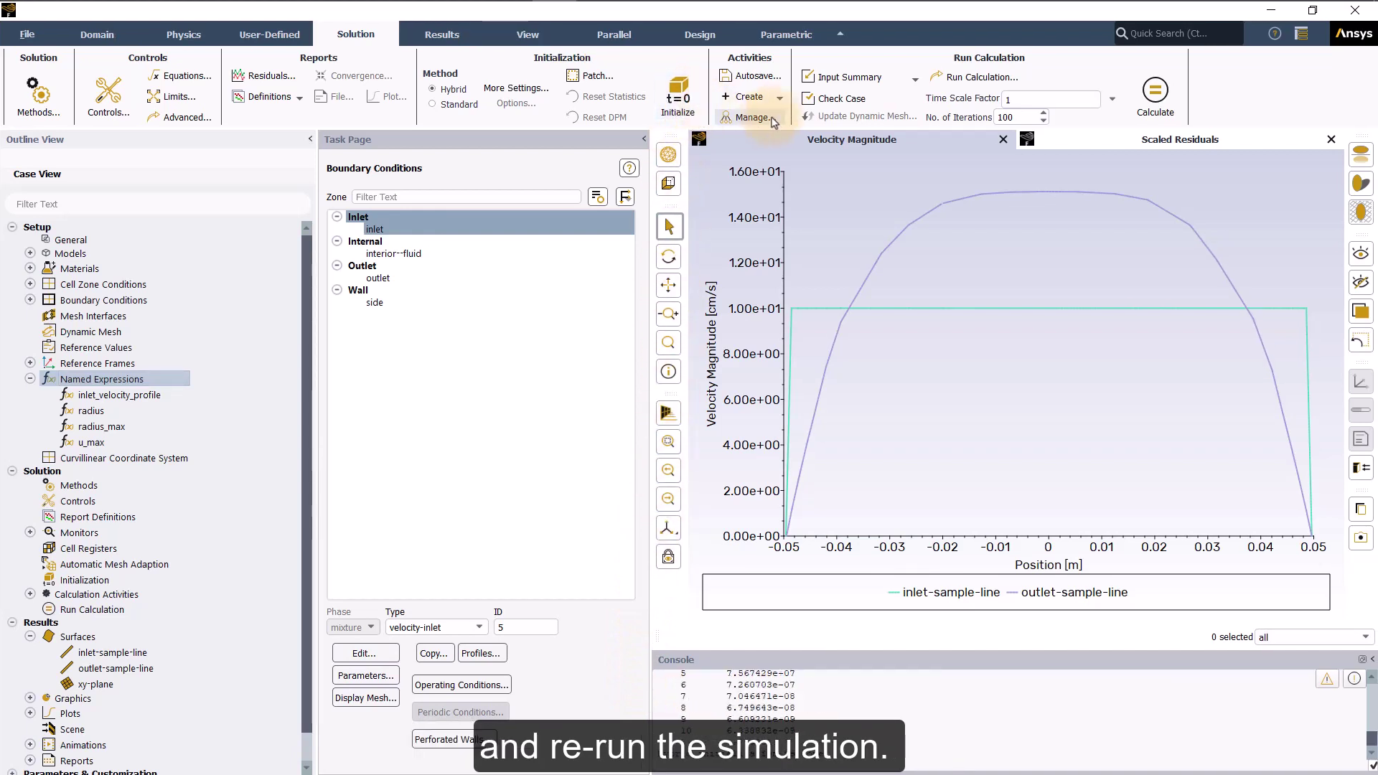
click(1154, 93)
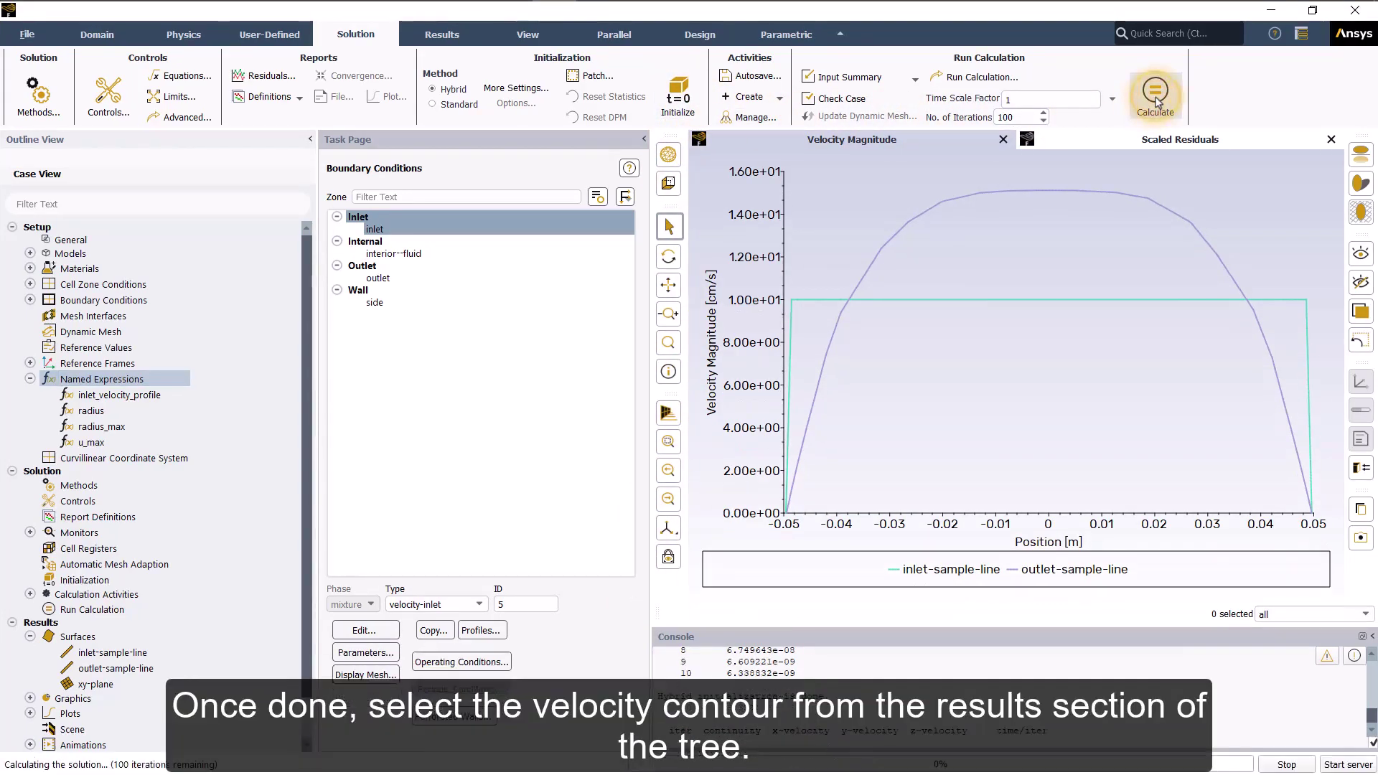
click(30, 698)
scroll(32, 678, down, 1)
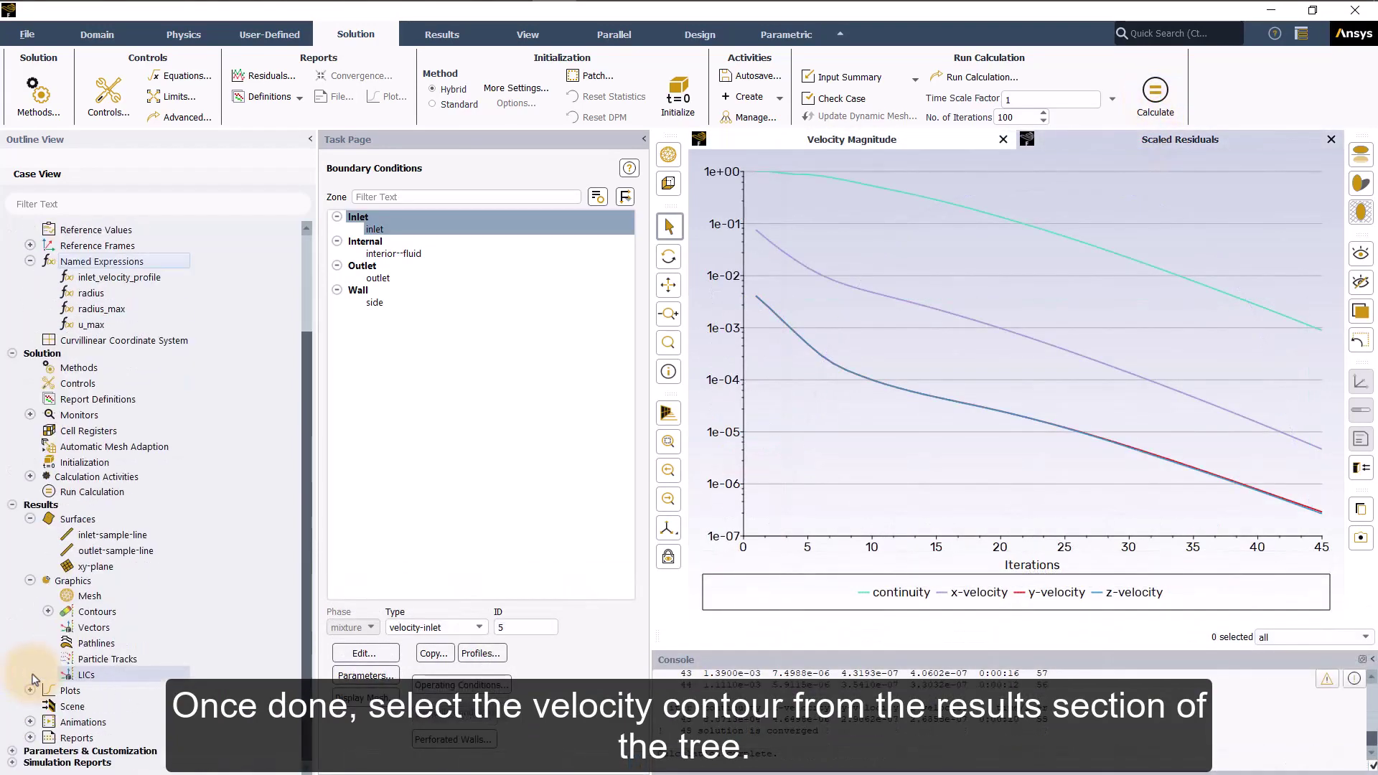
click(47, 611)
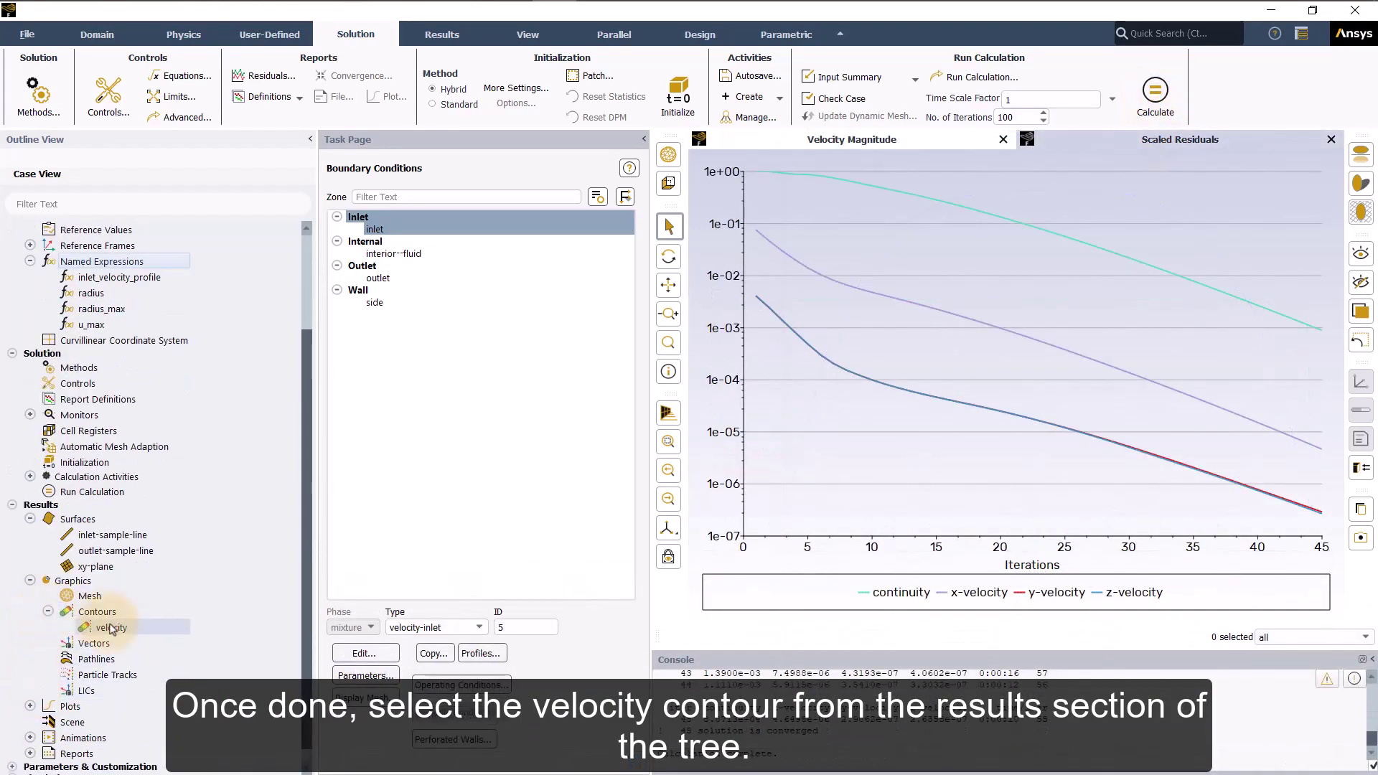
double_click(111, 627)
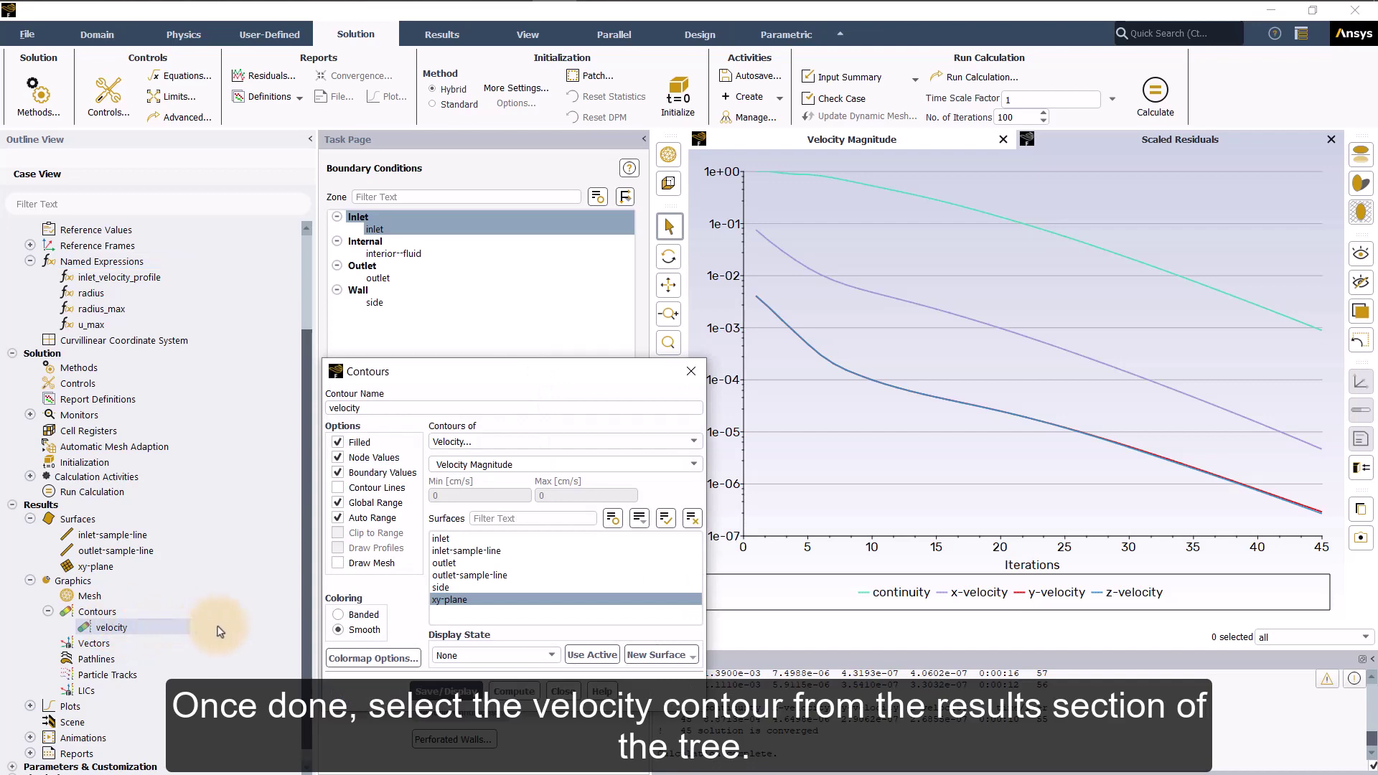
click(447, 691)
click(562, 691)
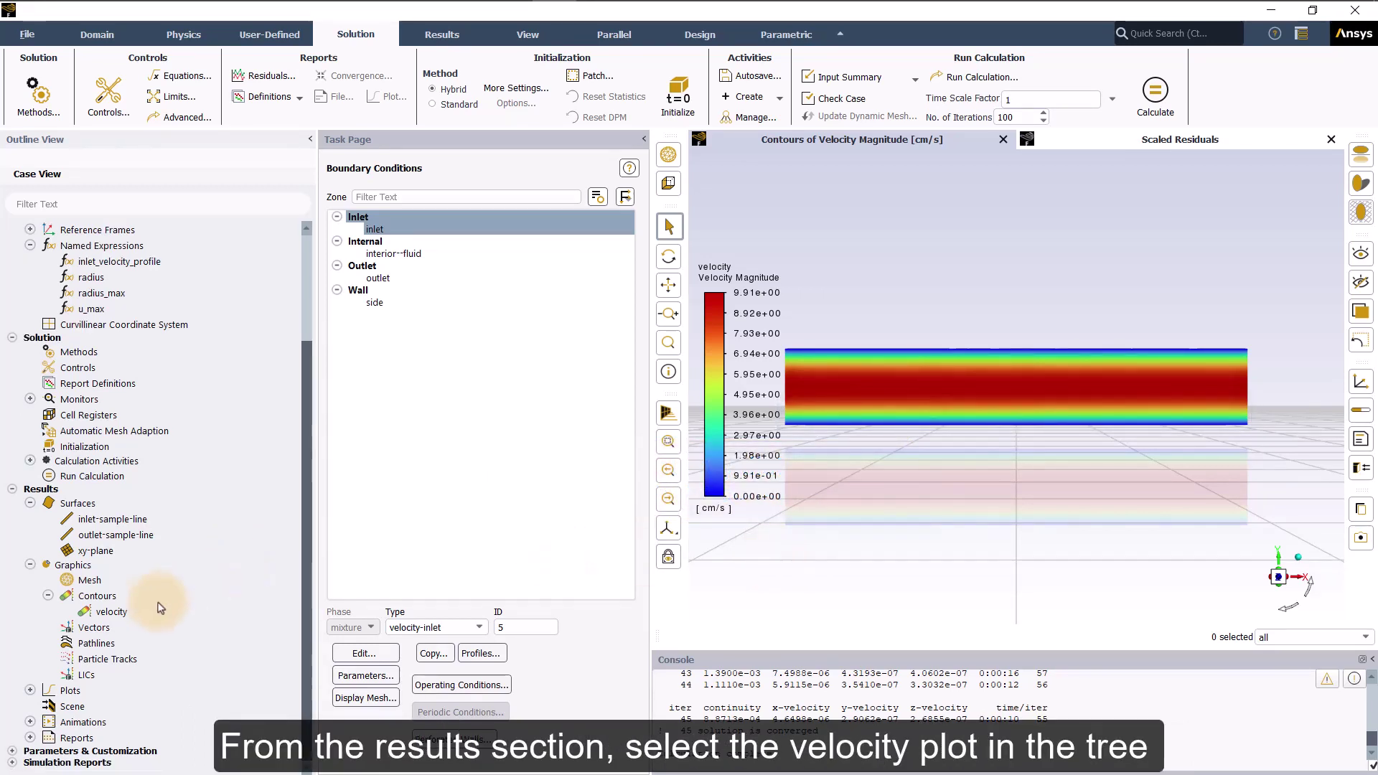
Replot xy-plot-1 to show the updated inlet and outlet velocity profiles
click(29, 706)
scroll(34, 696, down, 3)
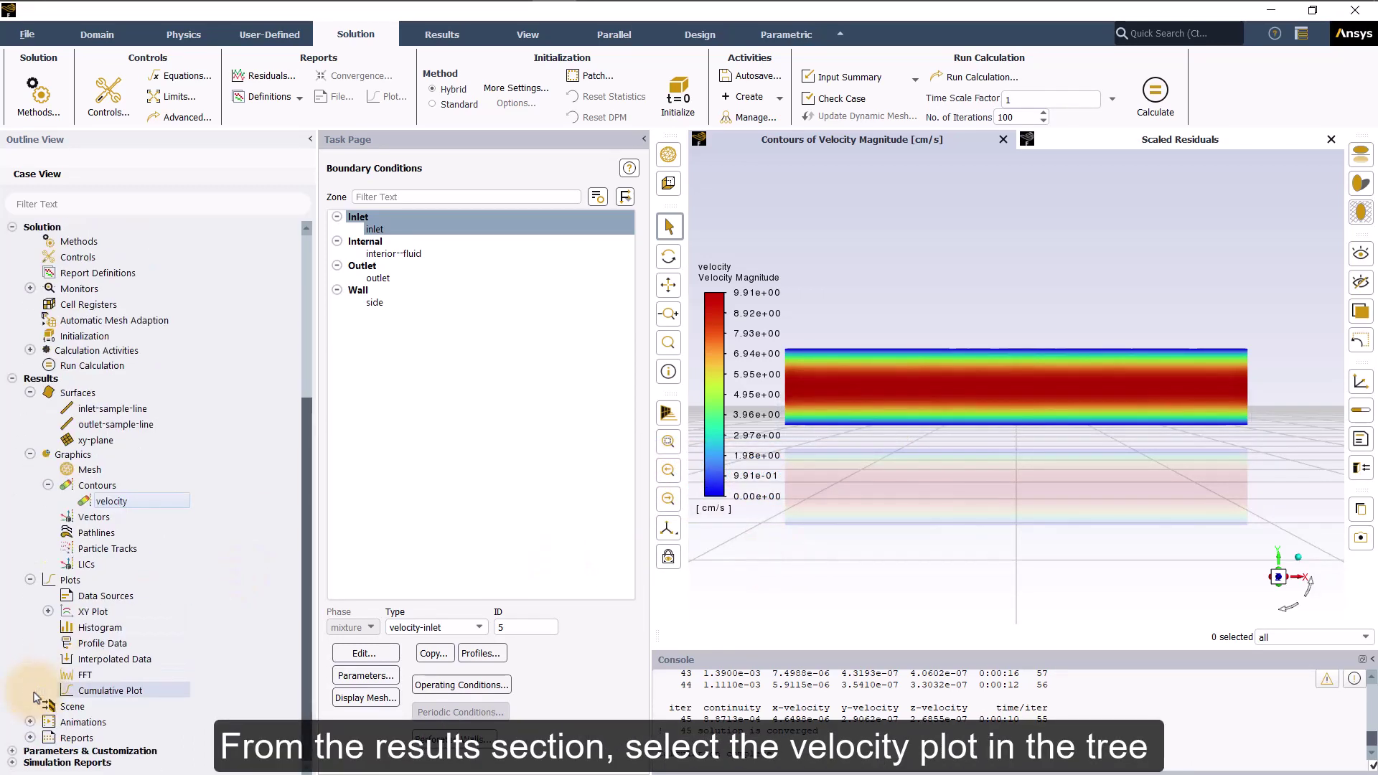
click(48, 612)
click(125, 629)
right_click(126, 628)
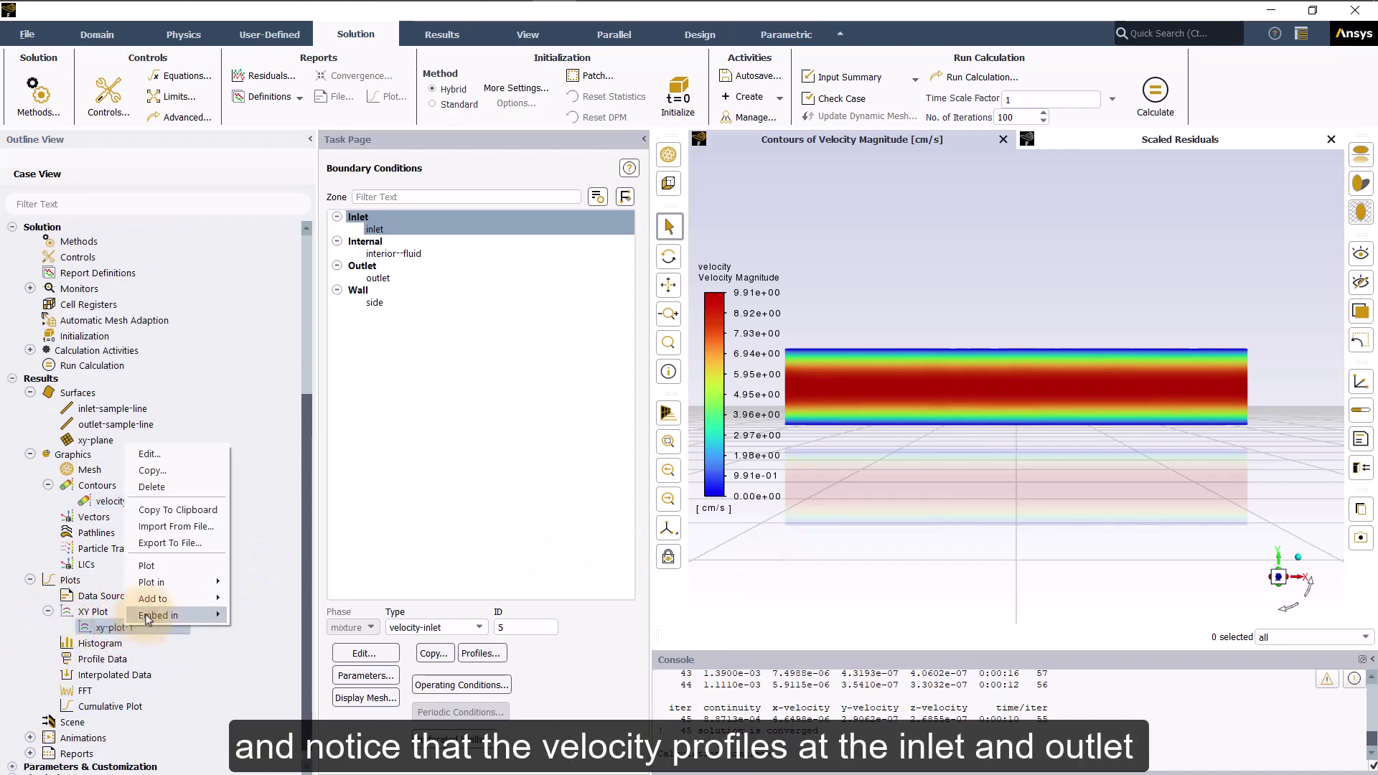
click(191, 452)
click(480, 685)
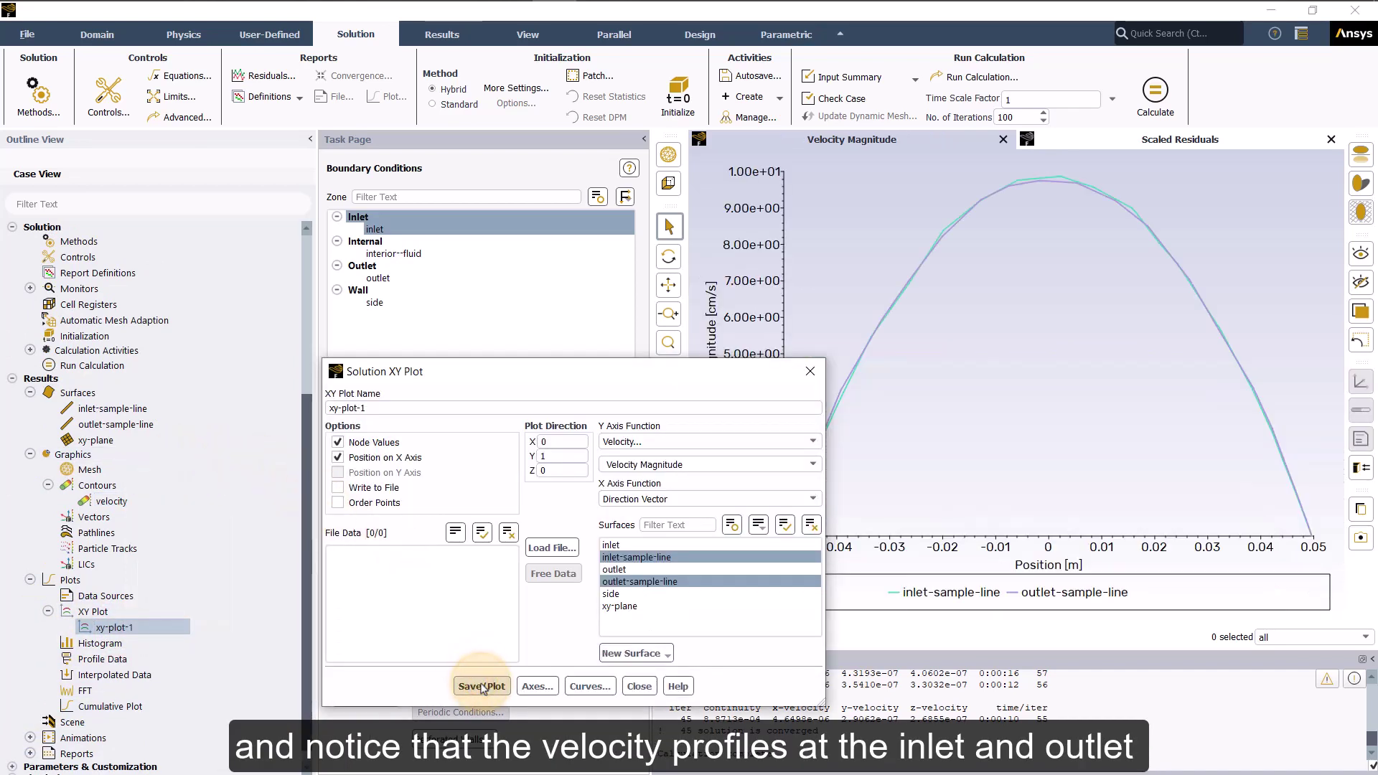
click(639, 686)
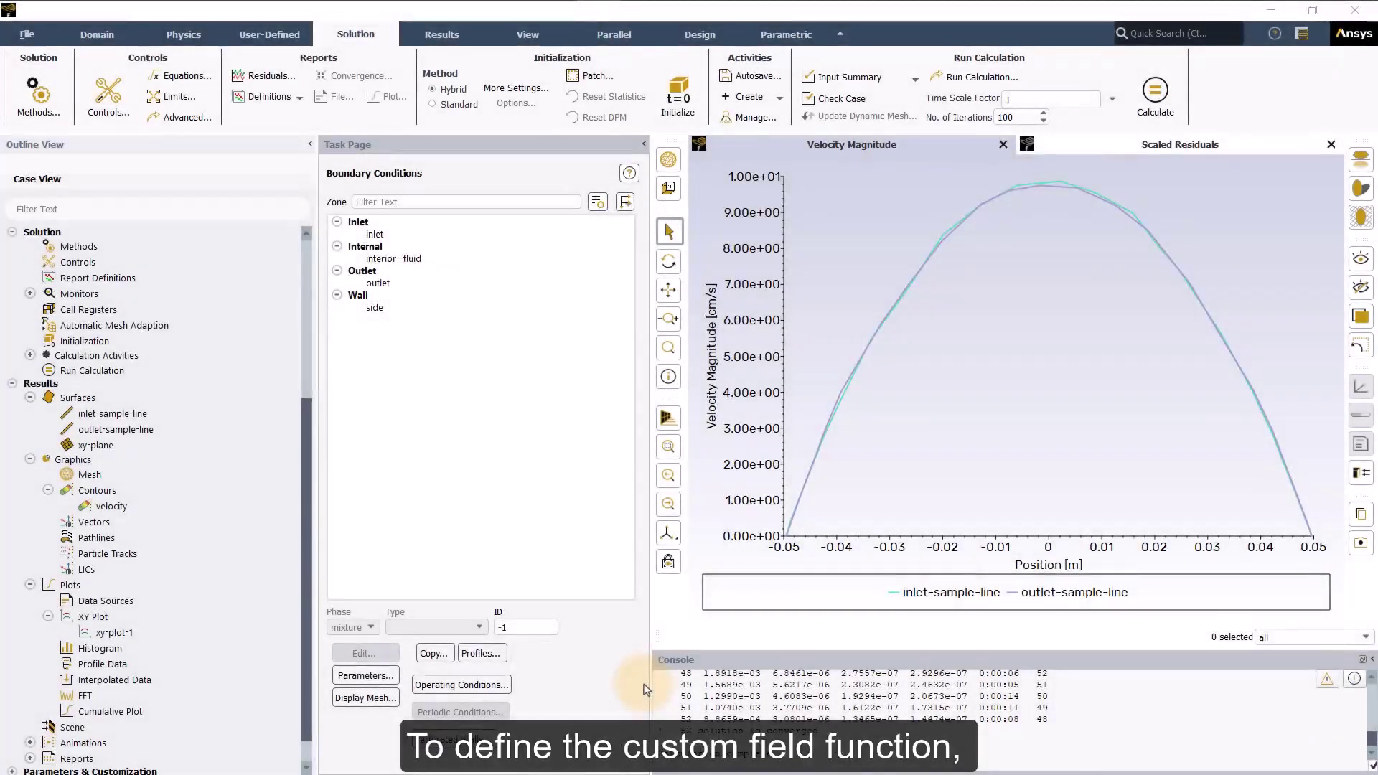
Open the Custom Field Function Calculator and start the expression with '(density'
click(290, 37)
click(75, 79)
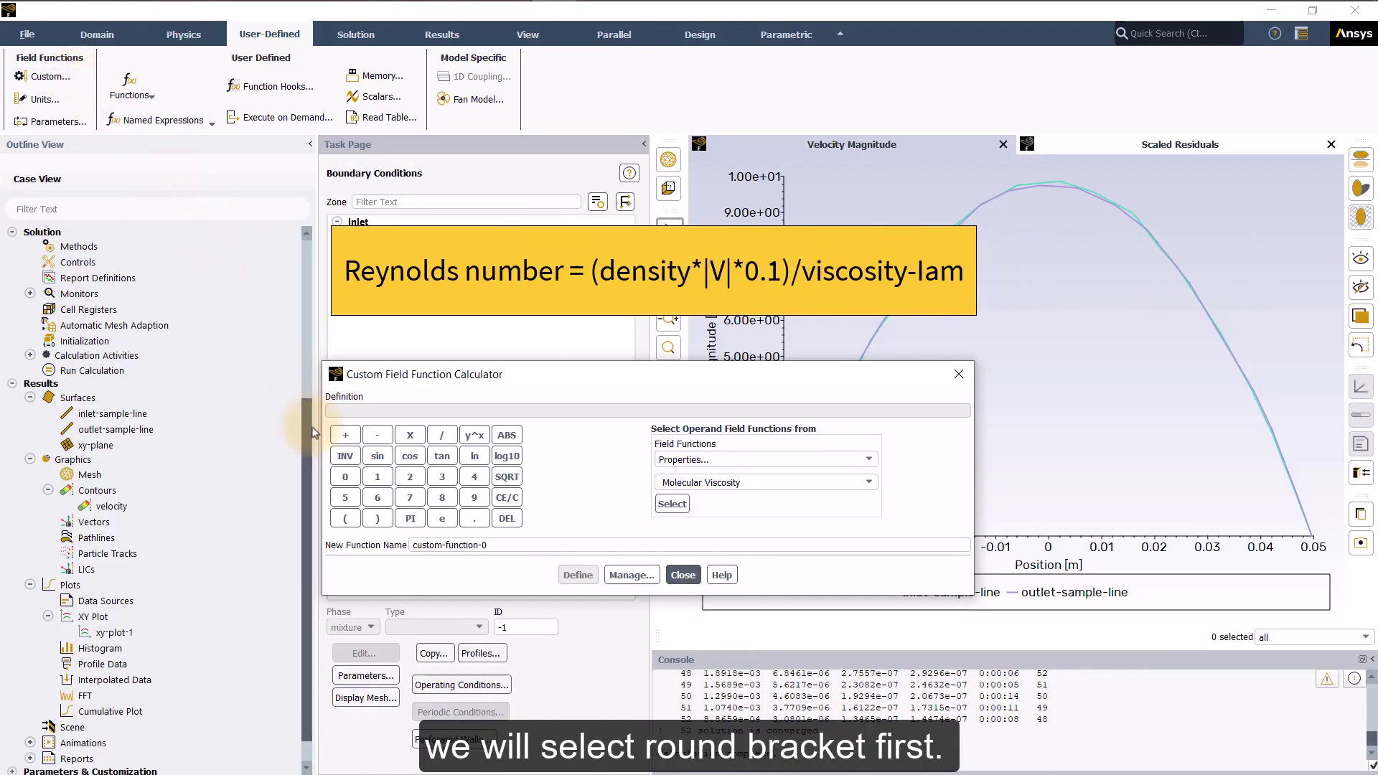
click(345, 518)
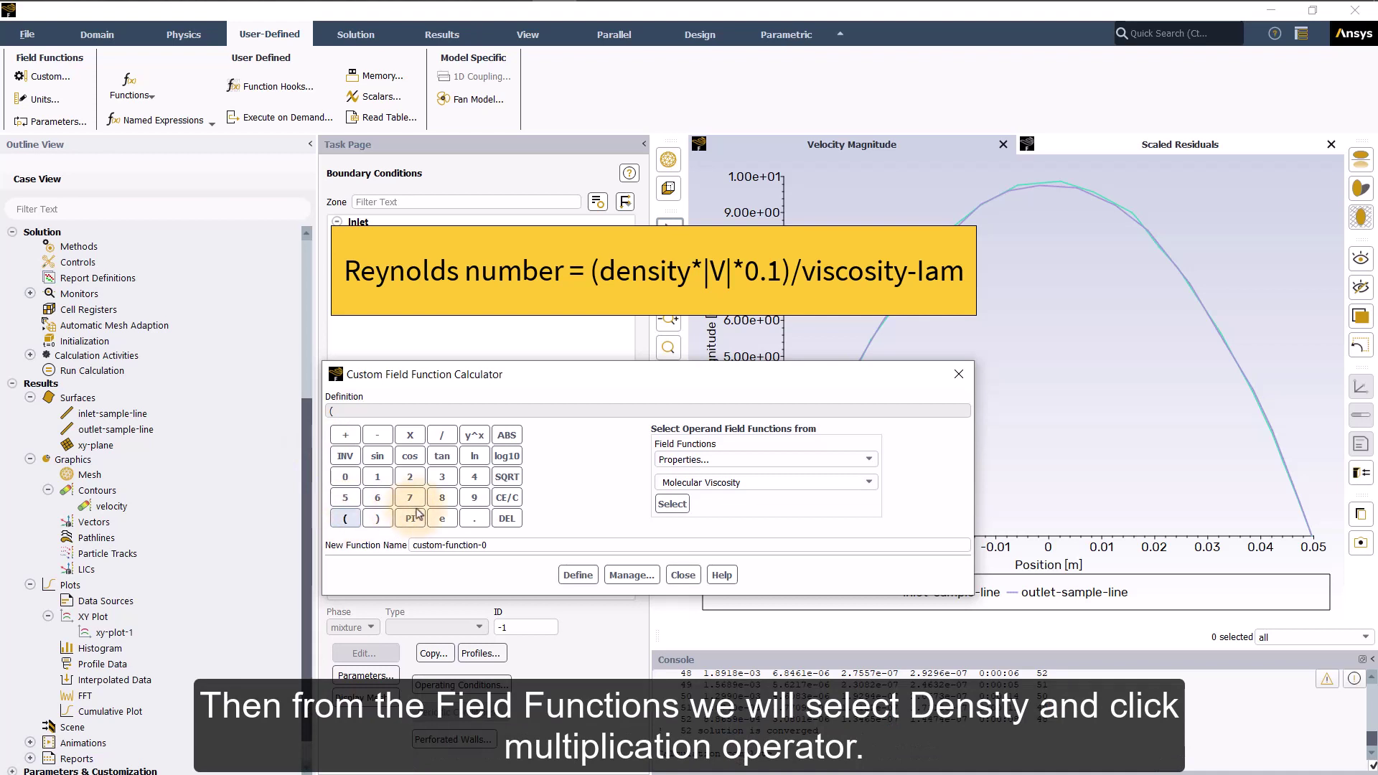
click(764, 459)
click(709, 493)
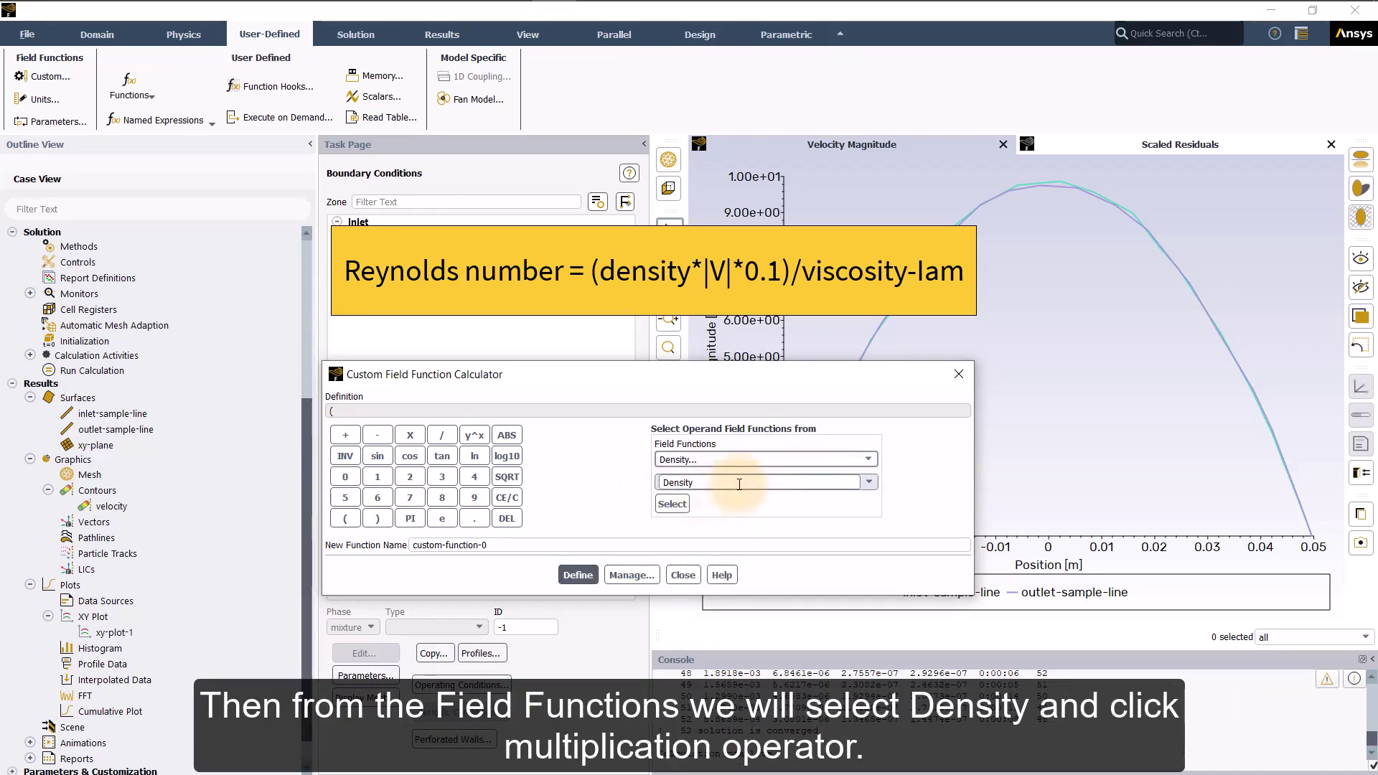
click(738, 482)
click(678, 500)
click(672, 504)
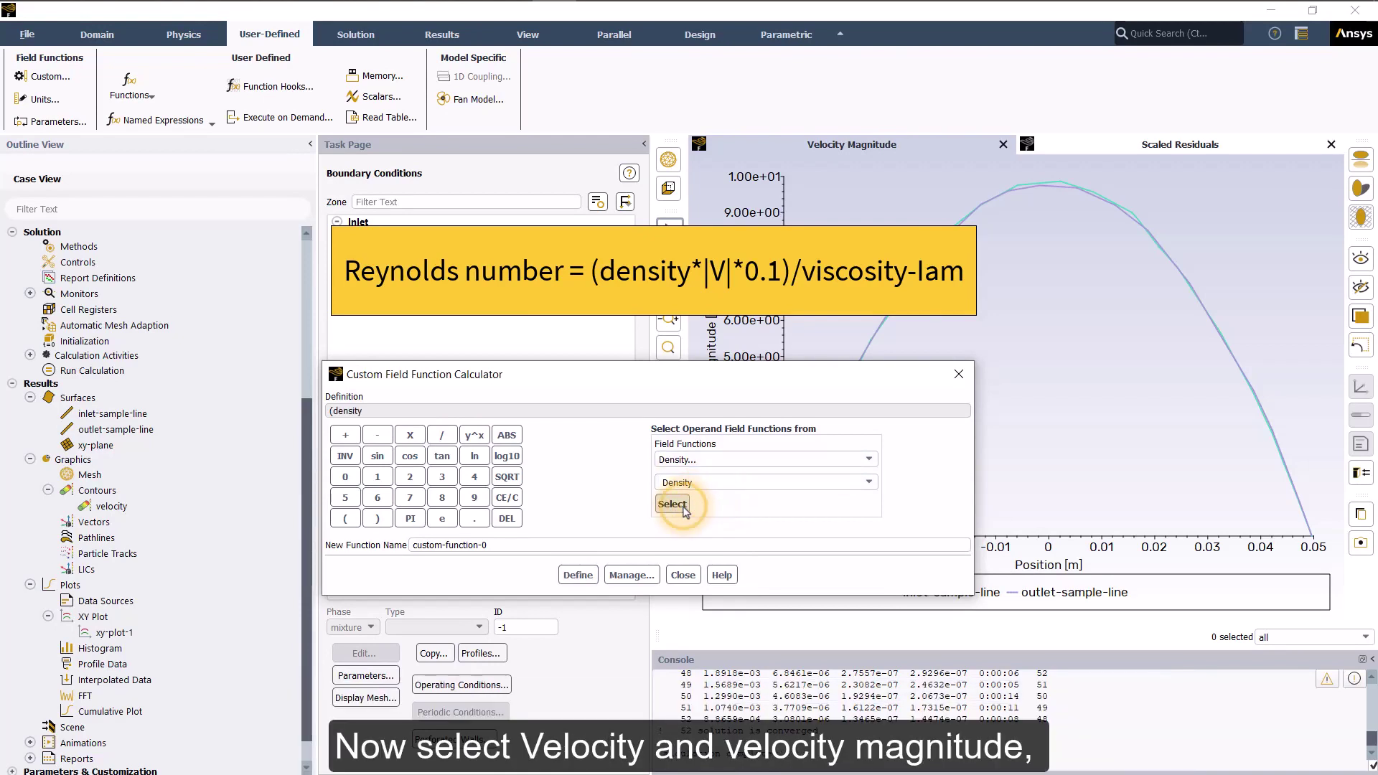
Extend the numerator to '(density * |V| * 0.1)' using Velocity Magnitude and the diameter 0.1
click(410, 435)
click(671, 458)
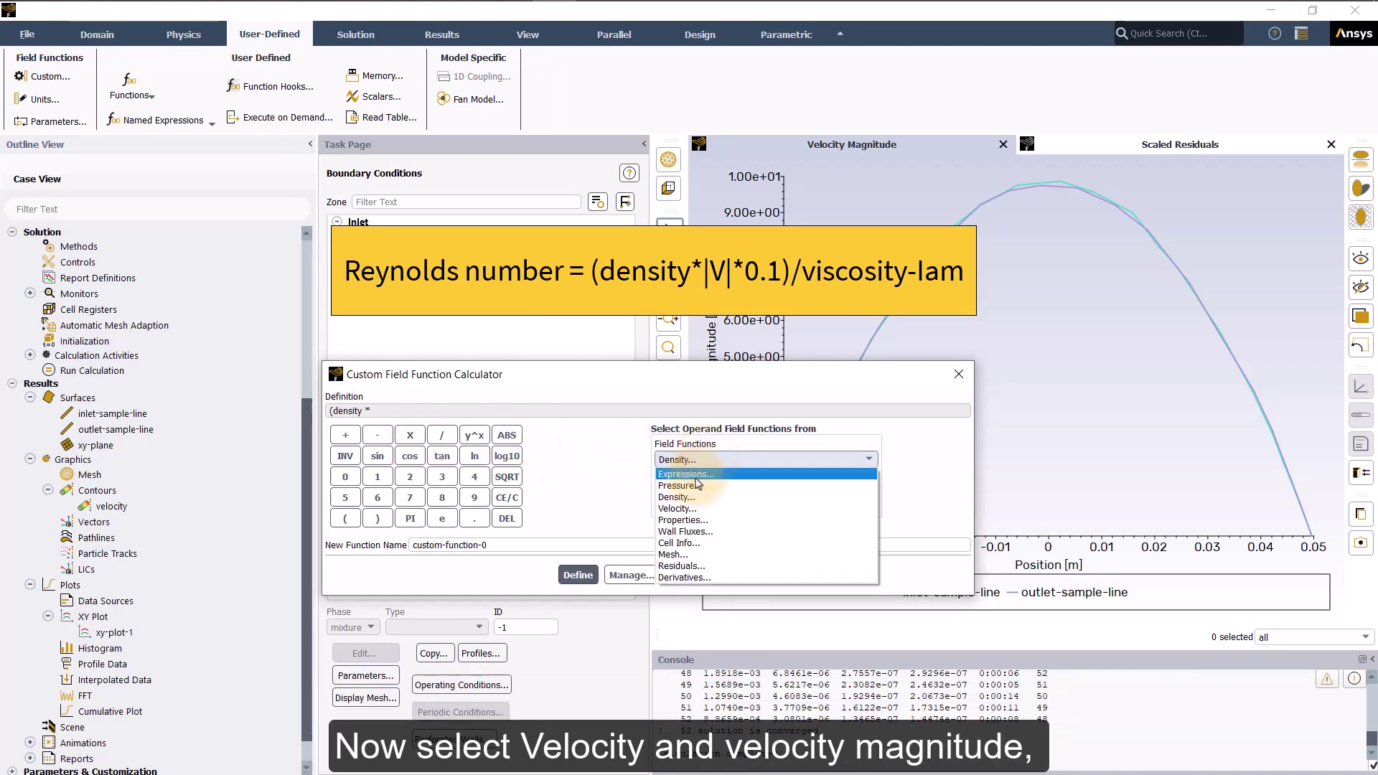
click(683, 508)
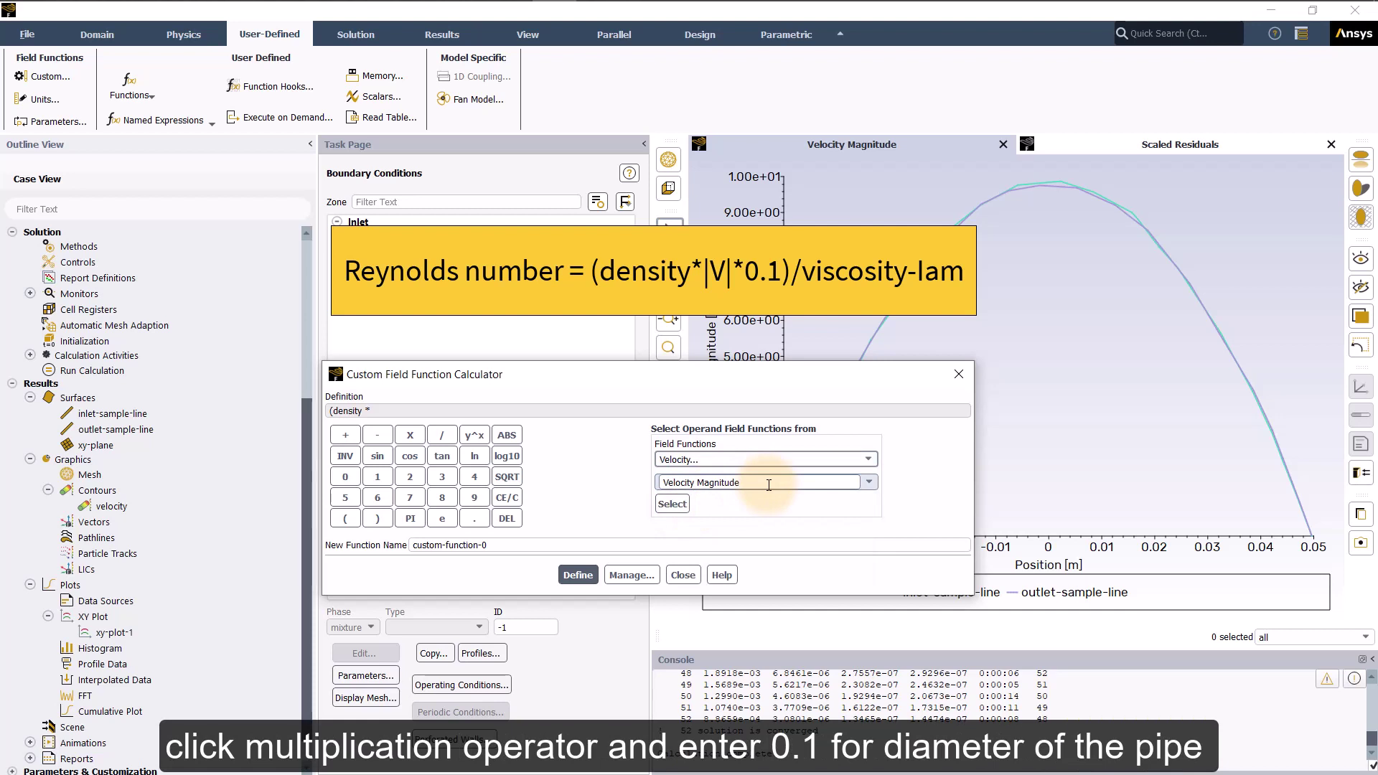
click(674, 510)
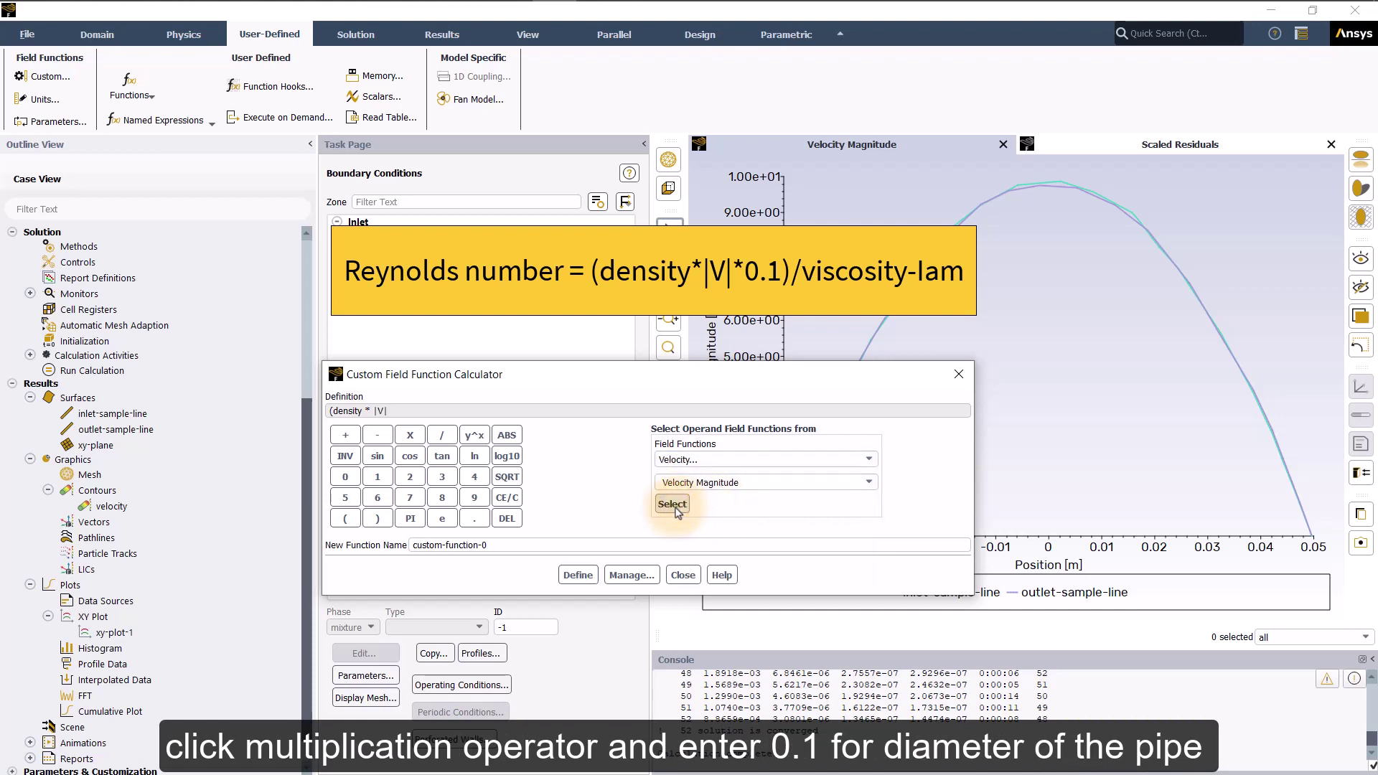
click(421, 438)
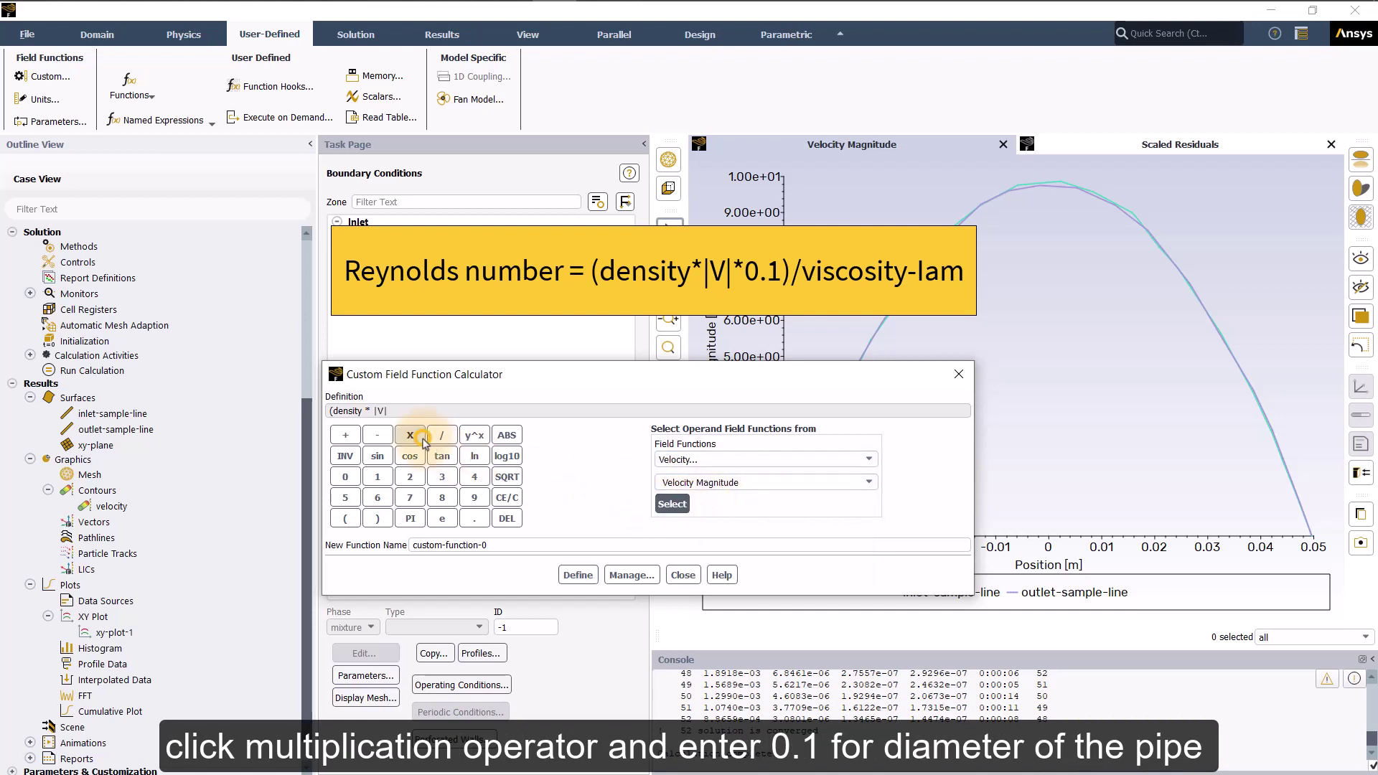
click(346, 476)
click(472, 517)
click(378, 477)
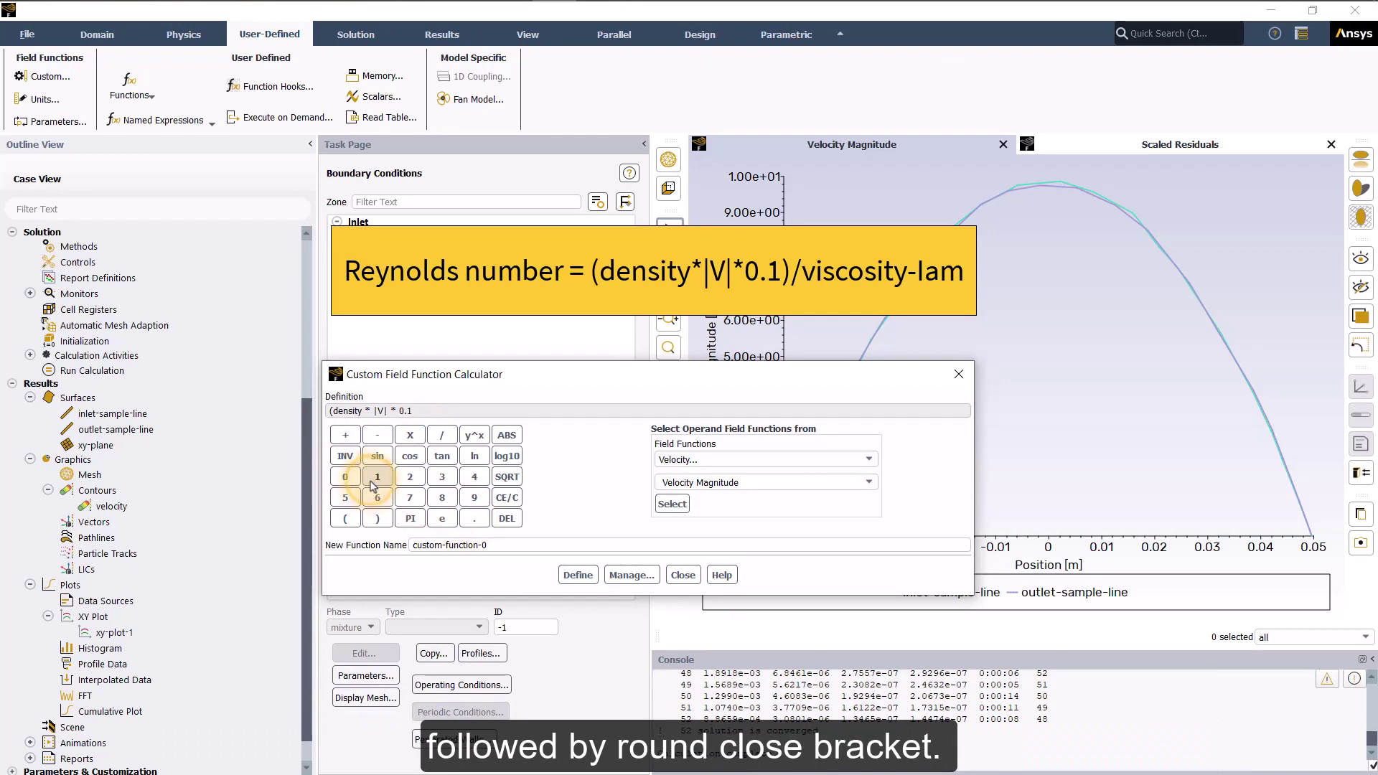
click(377, 518)
Divide by viscosity-lam, name the function reynolds_number, and define it
click(442, 435)
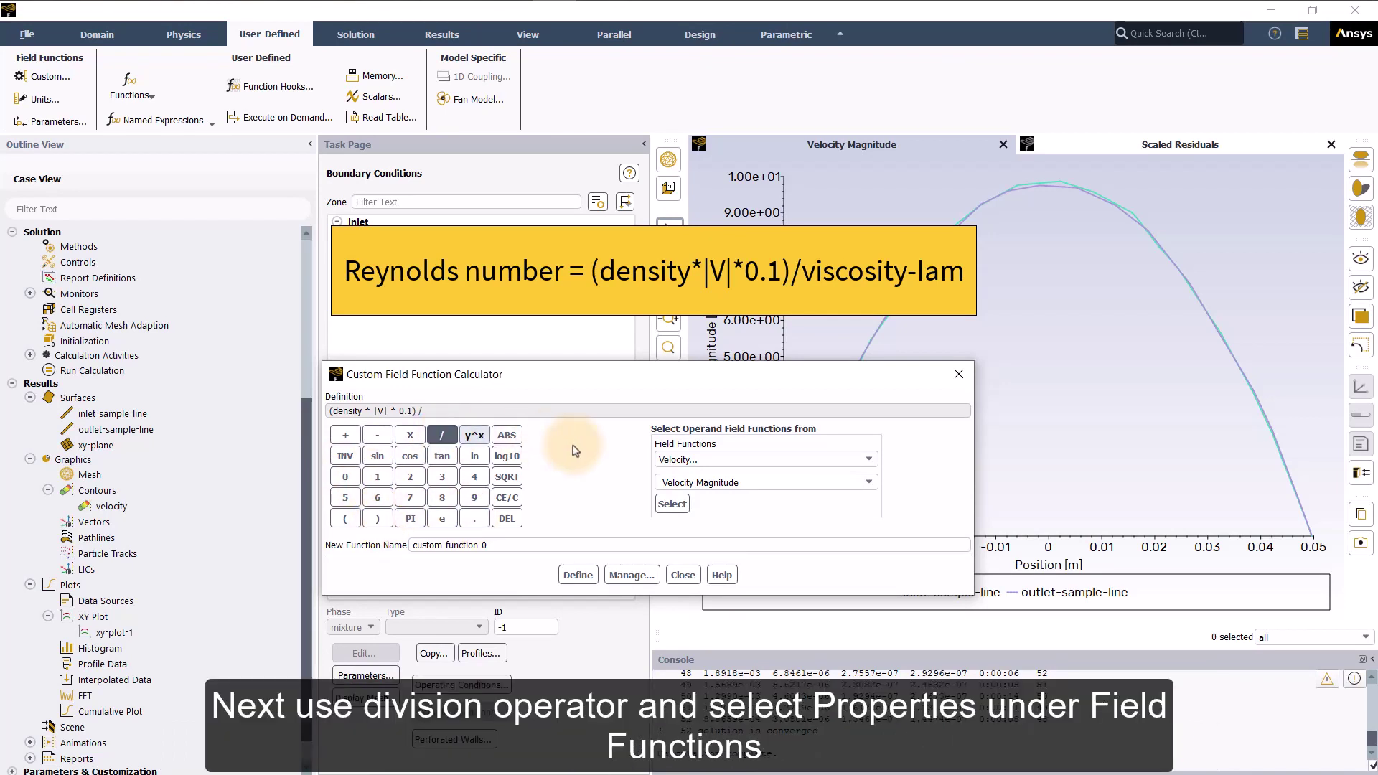
click(717, 459)
click(709, 520)
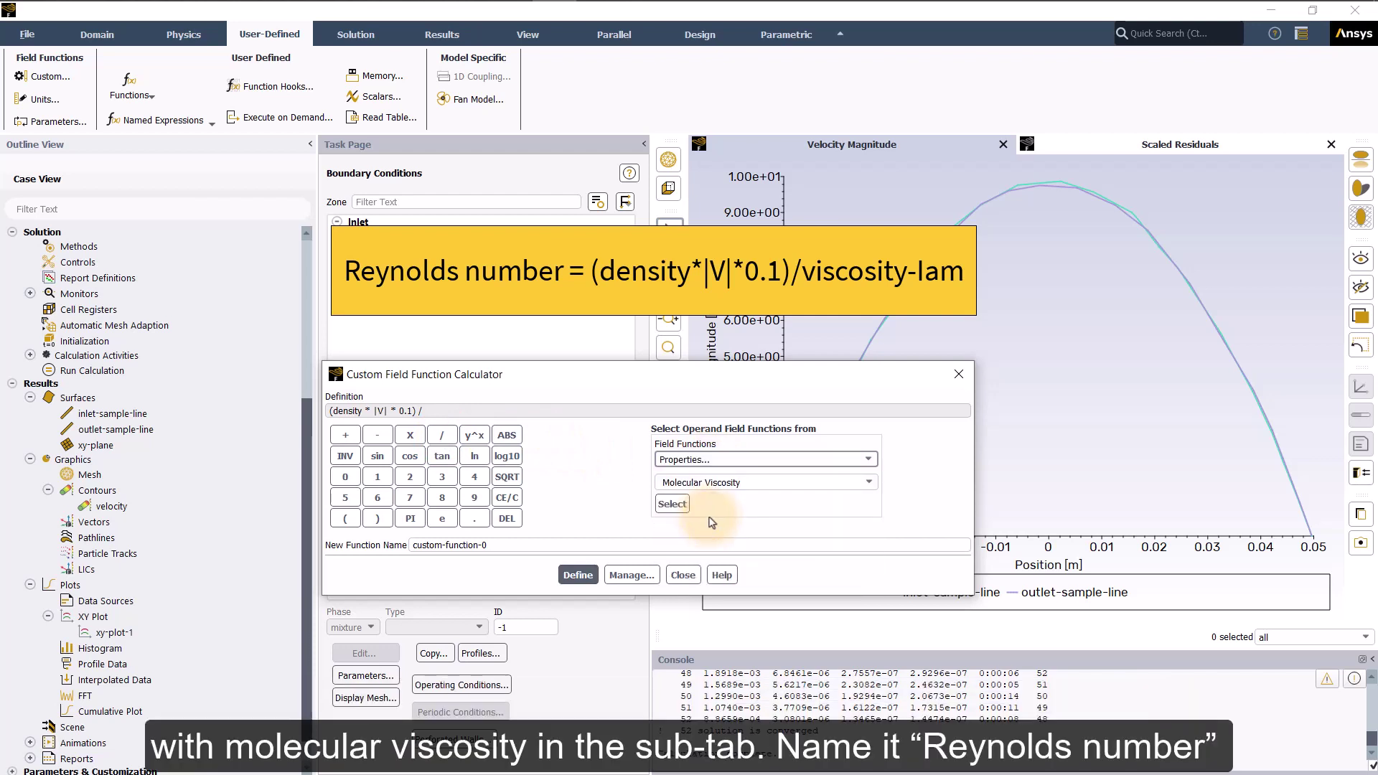
click(671, 504)
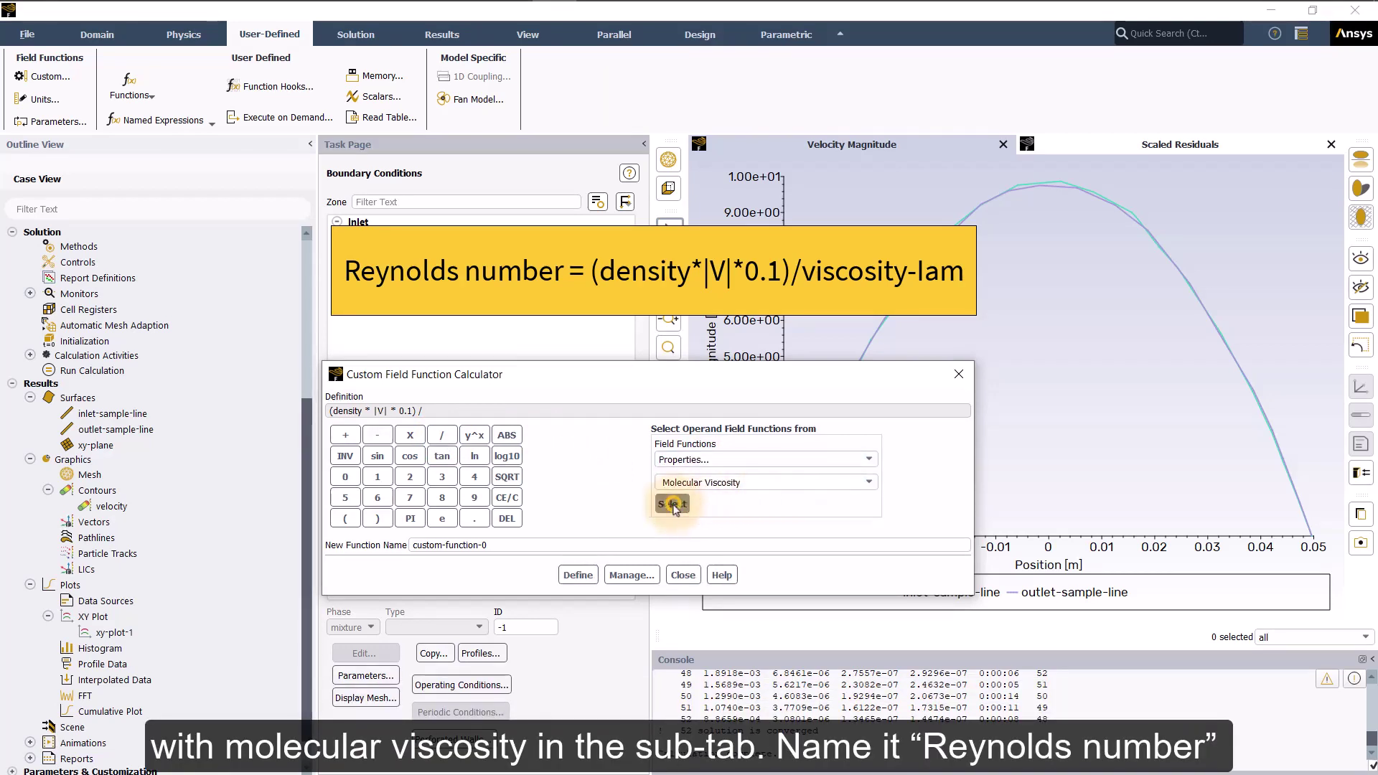
triple_click(396, 545)
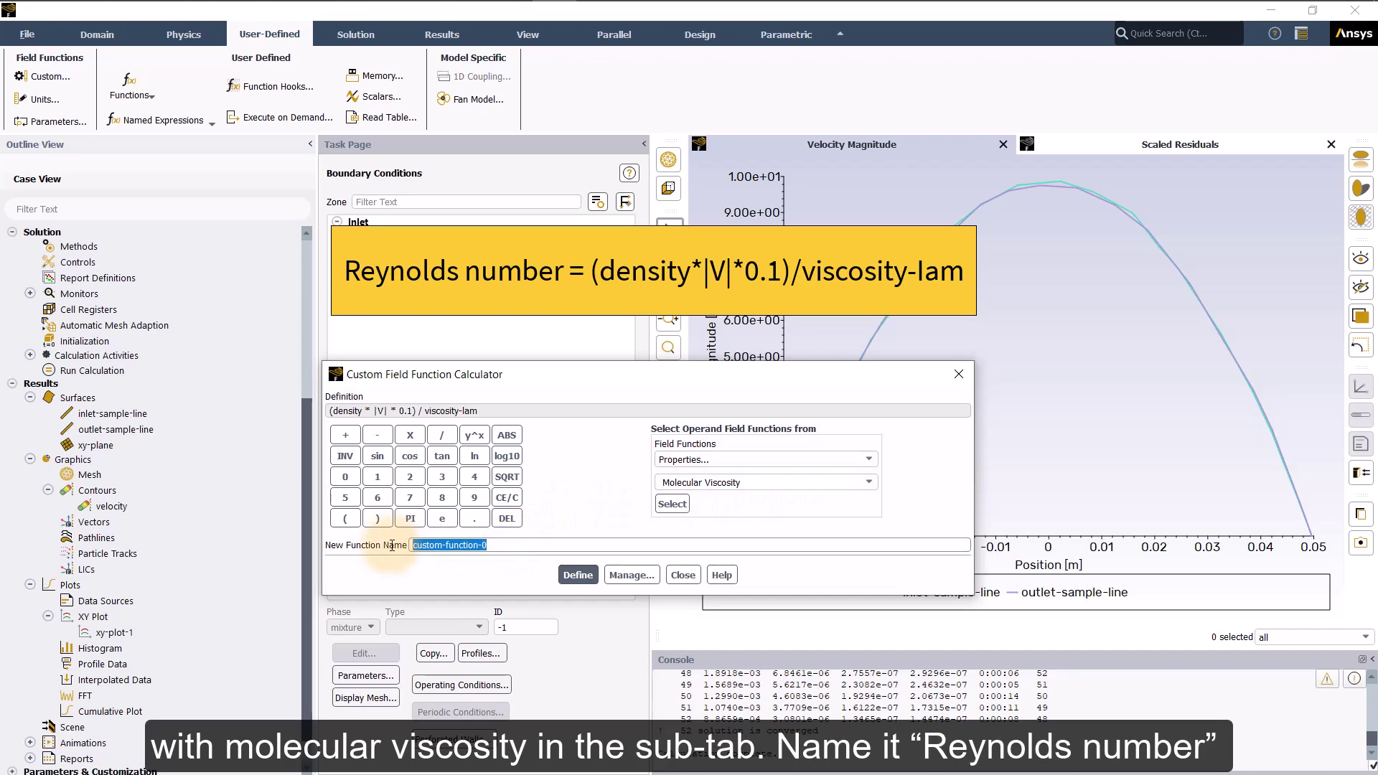
text(reynolds_)
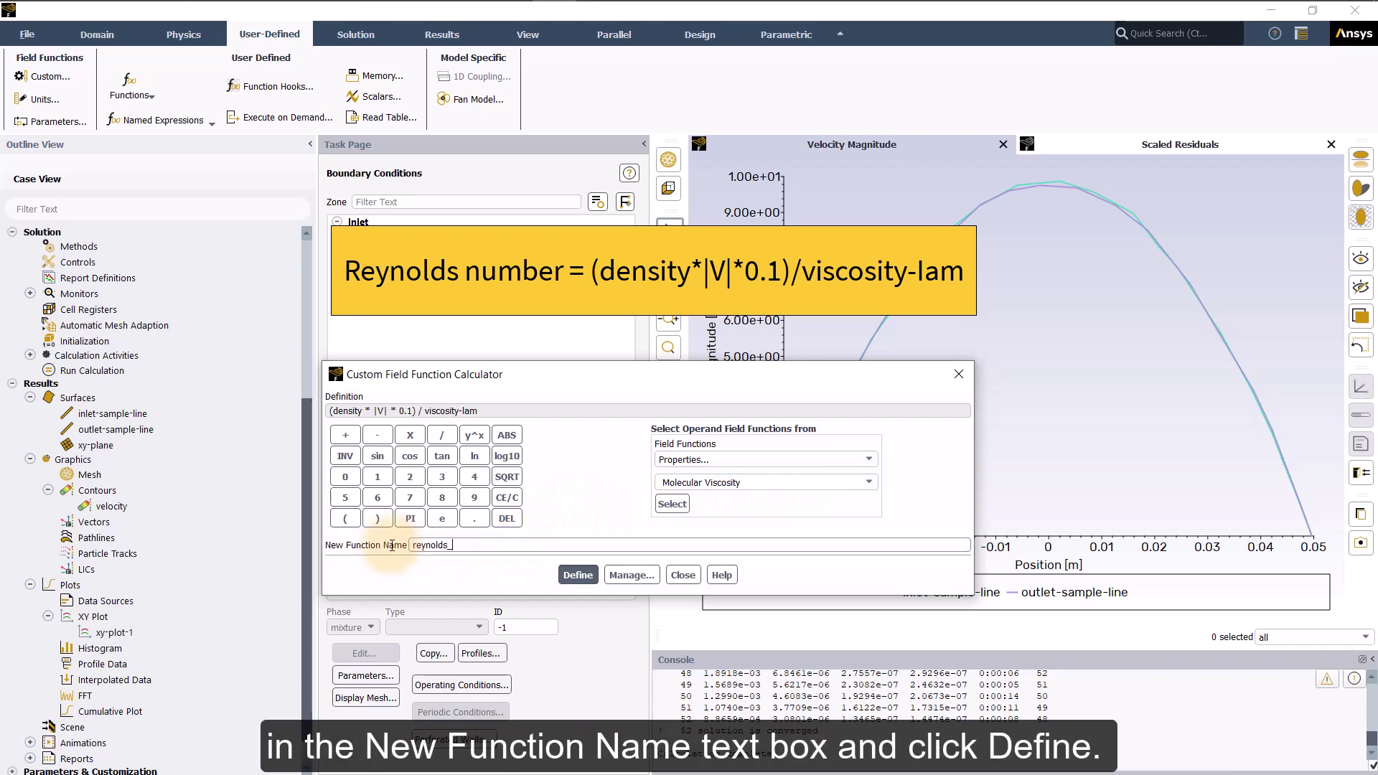
text(number)
click(572, 581)
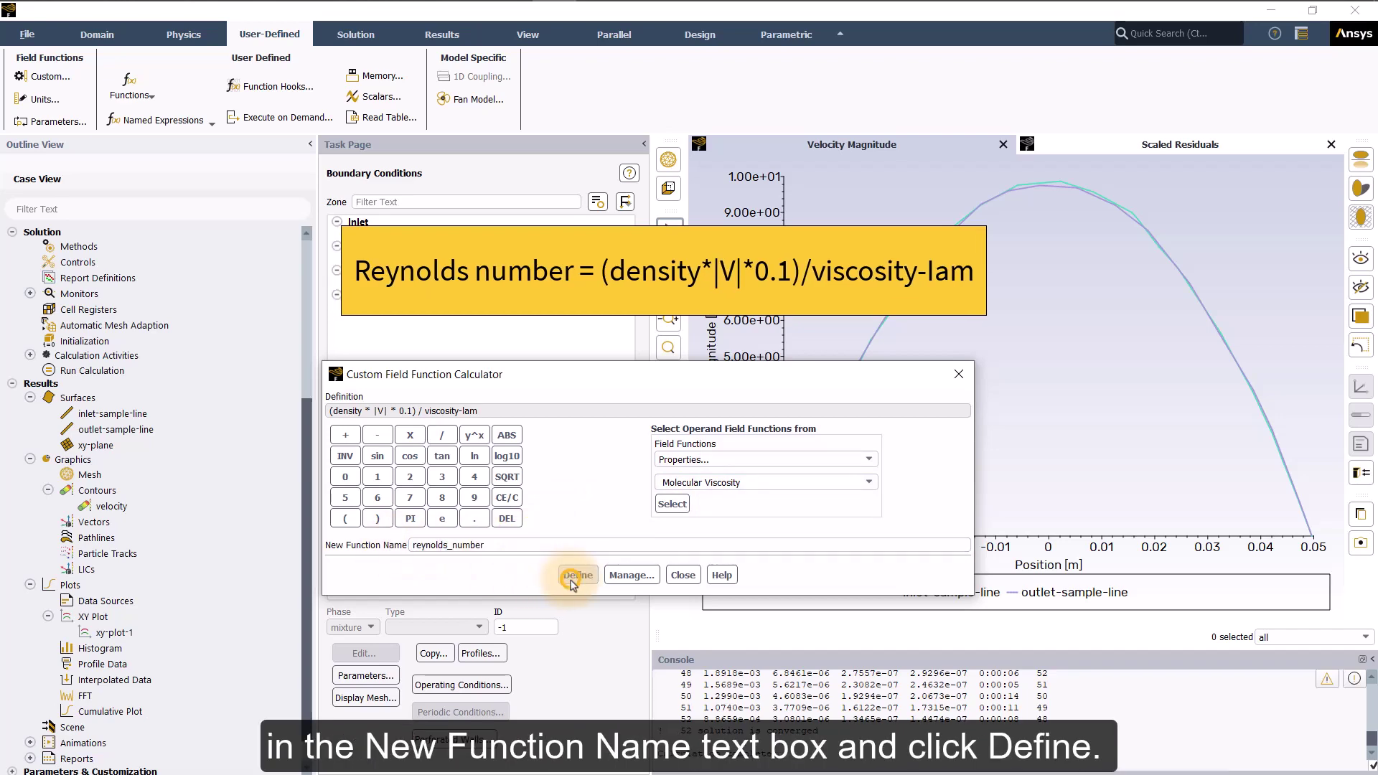
Close the calculator and bring up New > Volume Report > Volume-Average under Report Definitions
click(12, 751)
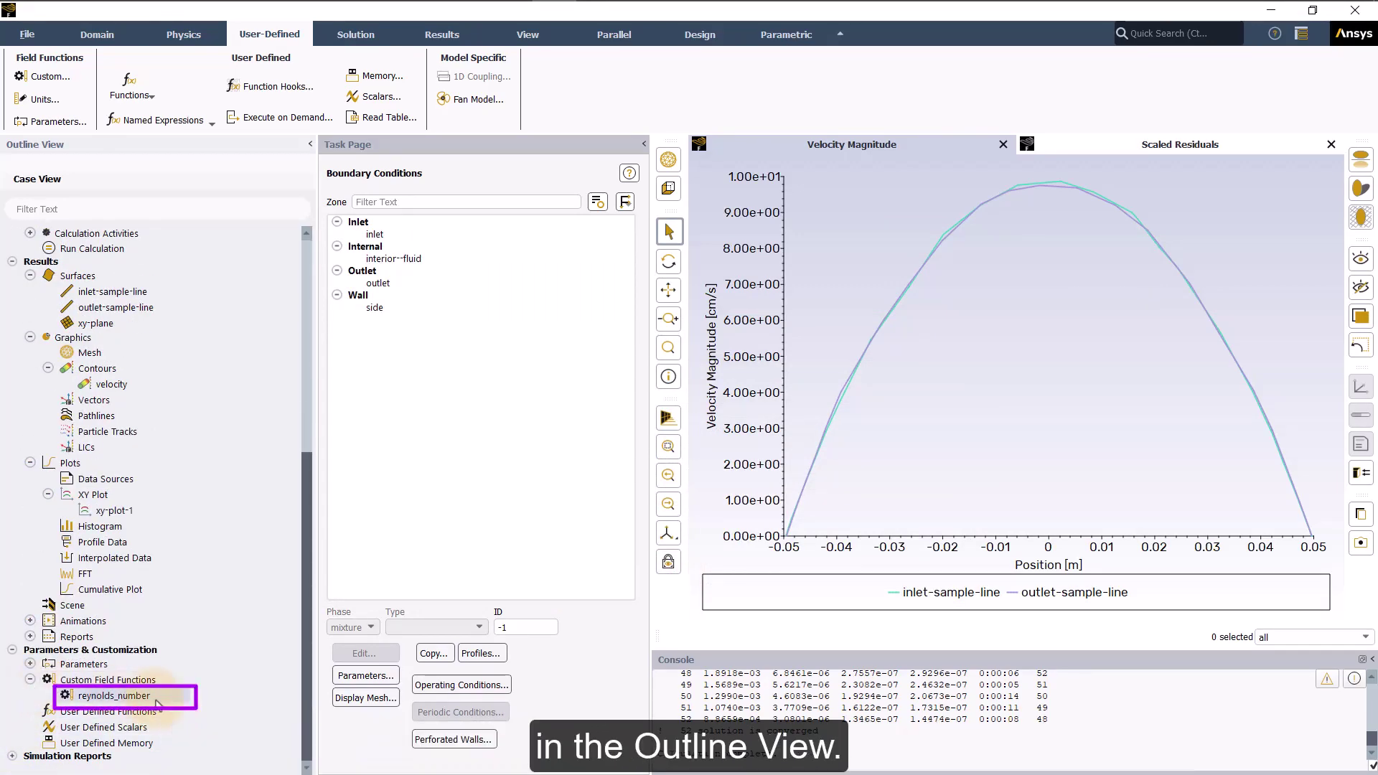
scroll(165, 646, up, 2)
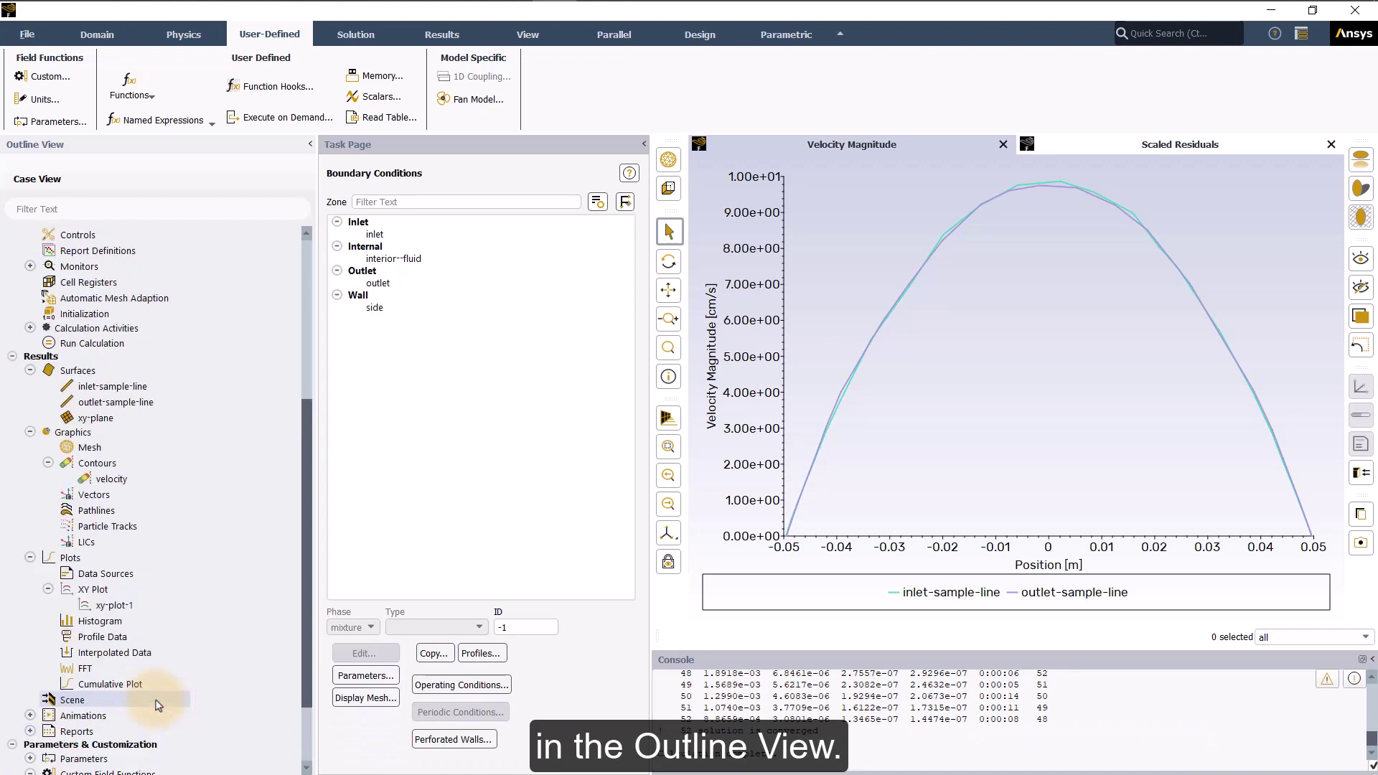
scroll(189, 467, up, 1)
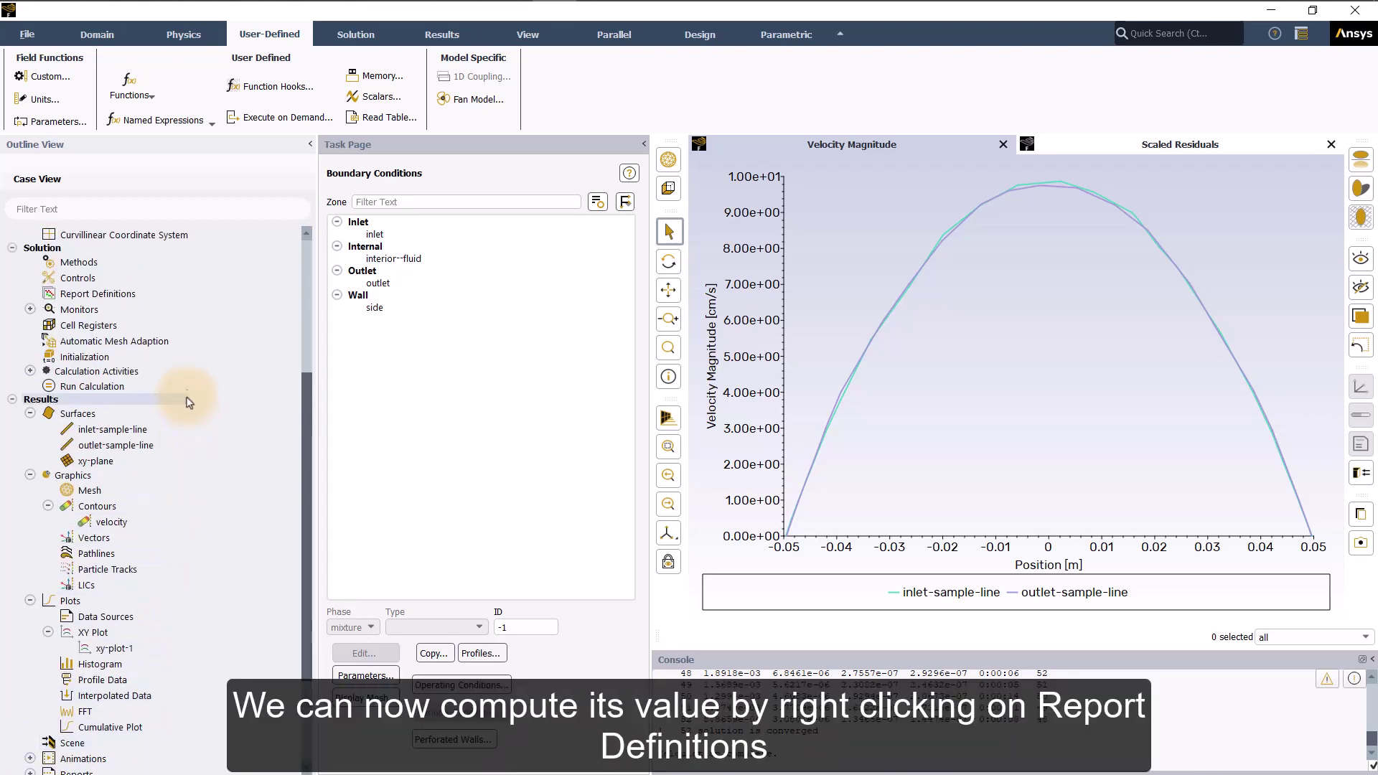
right_click(168, 296)
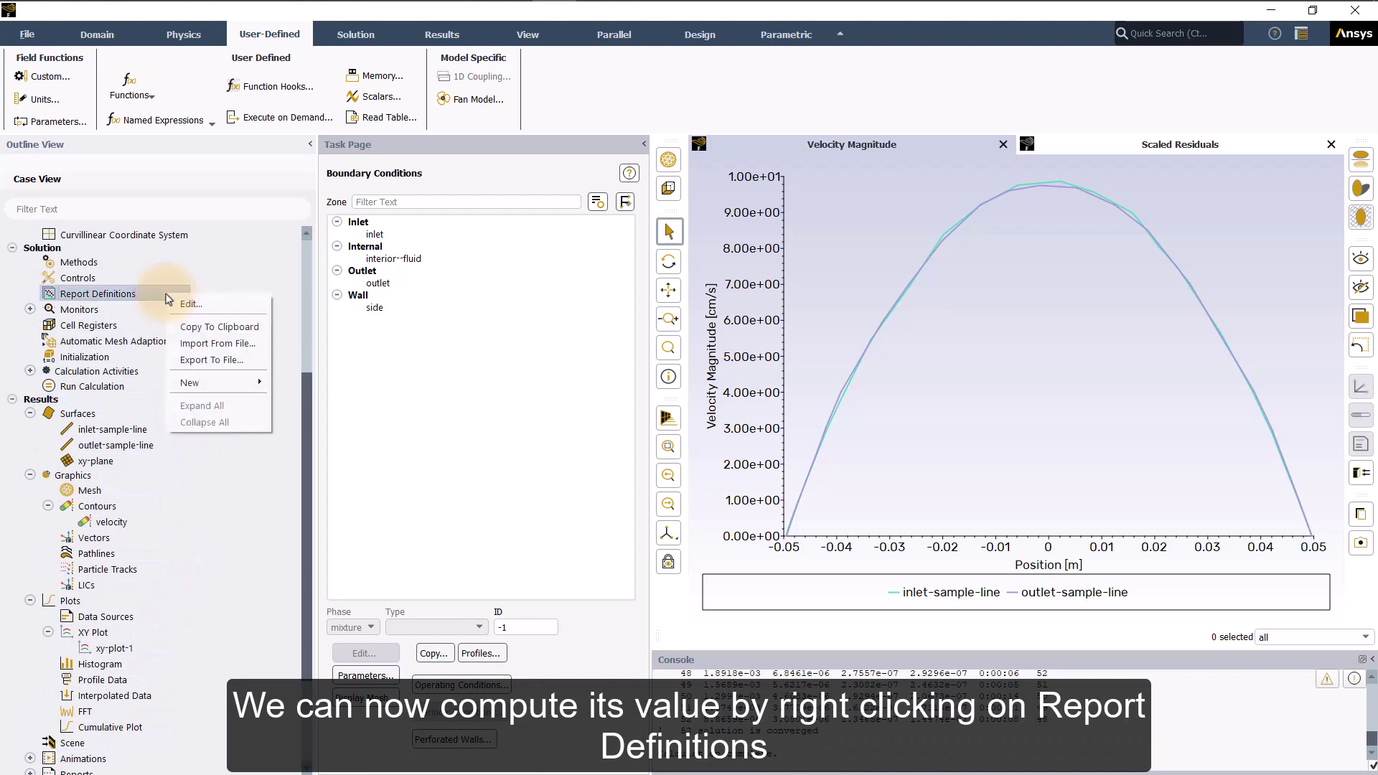
mouse_move(240, 386)
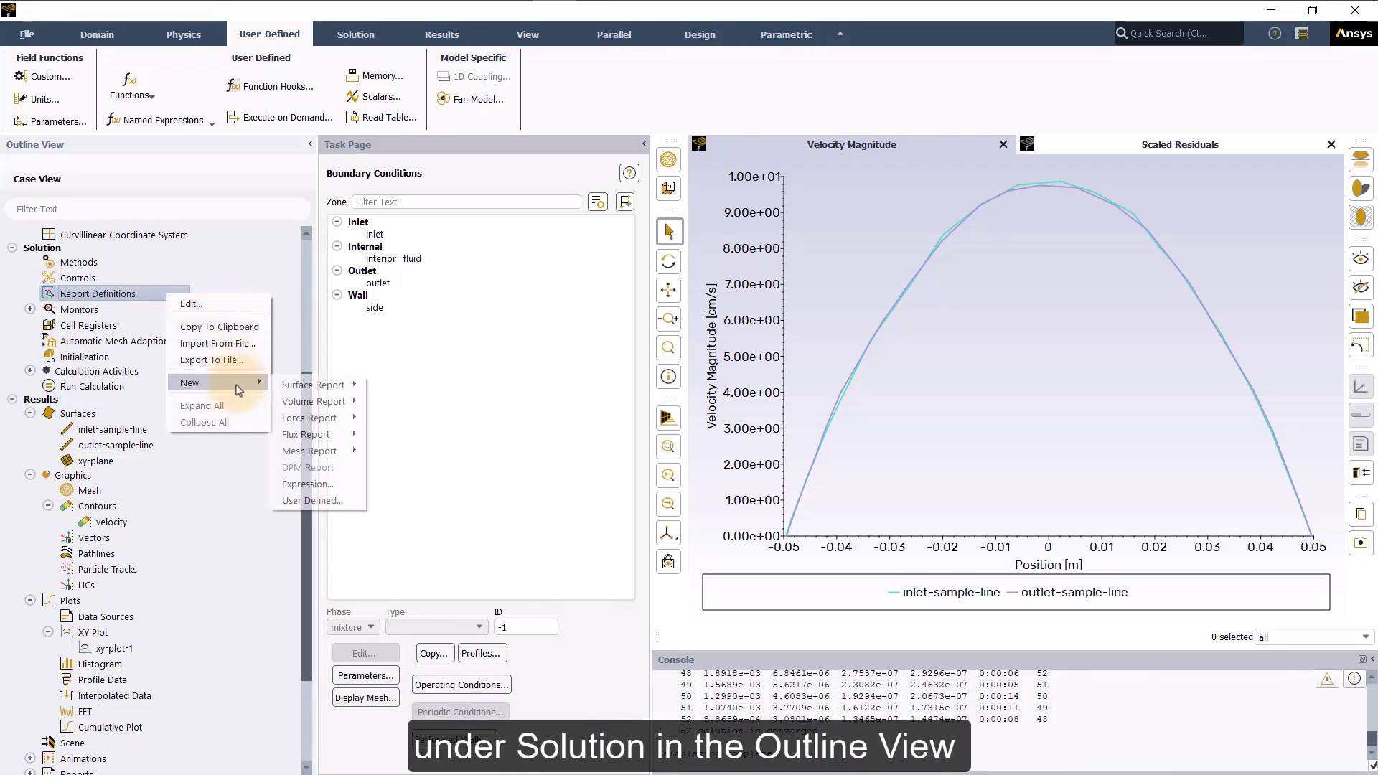
mouse_move(345, 403)
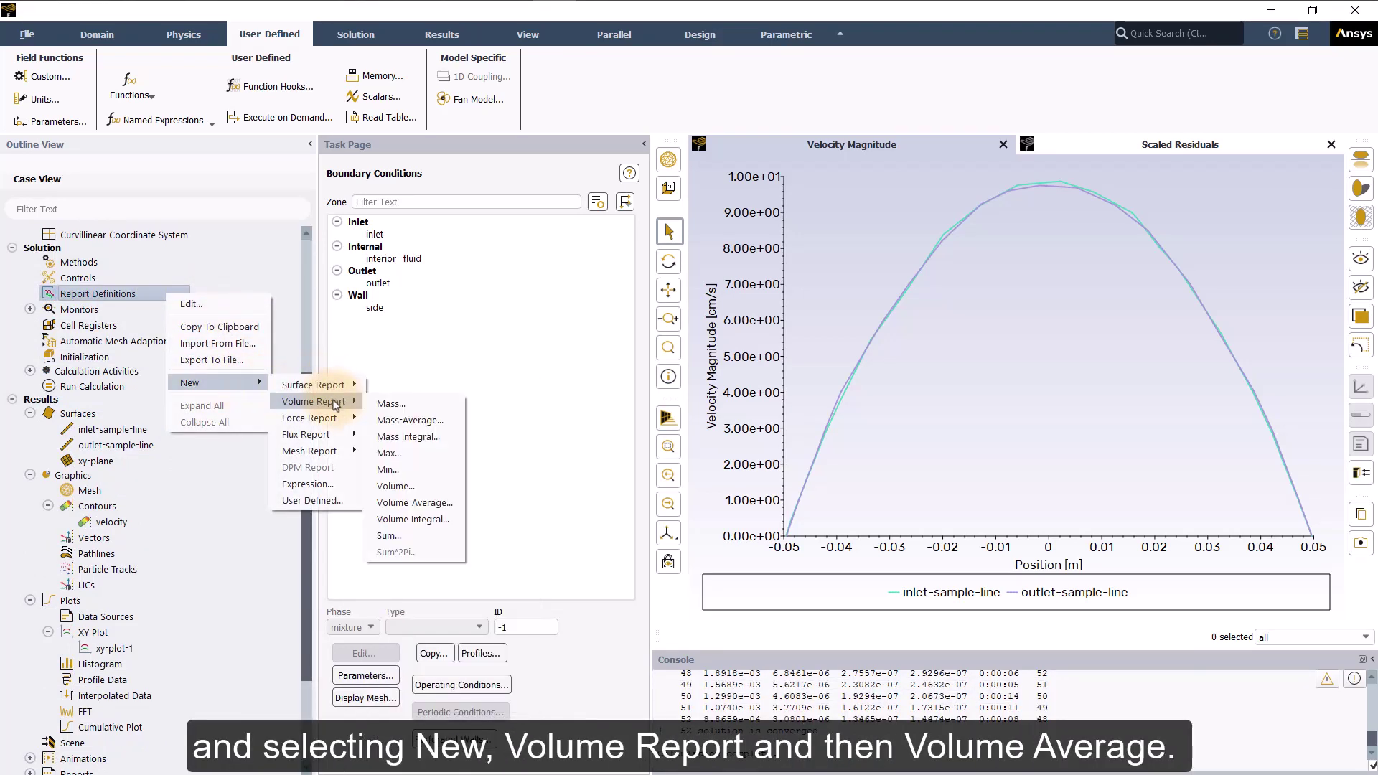
Create a volume-average report of reynolds_number over the fluid zone and compute it, giving 680
click(404, 504)
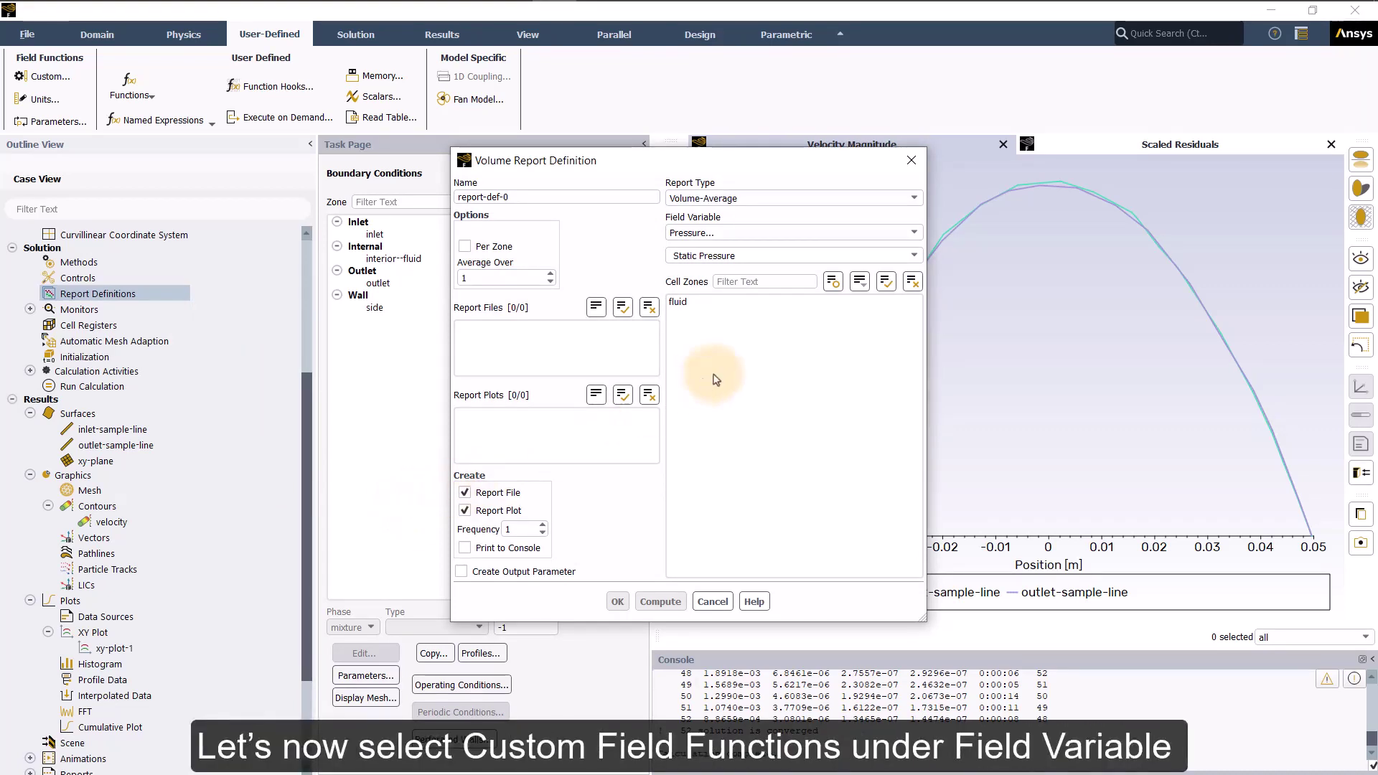
click(911, 232)
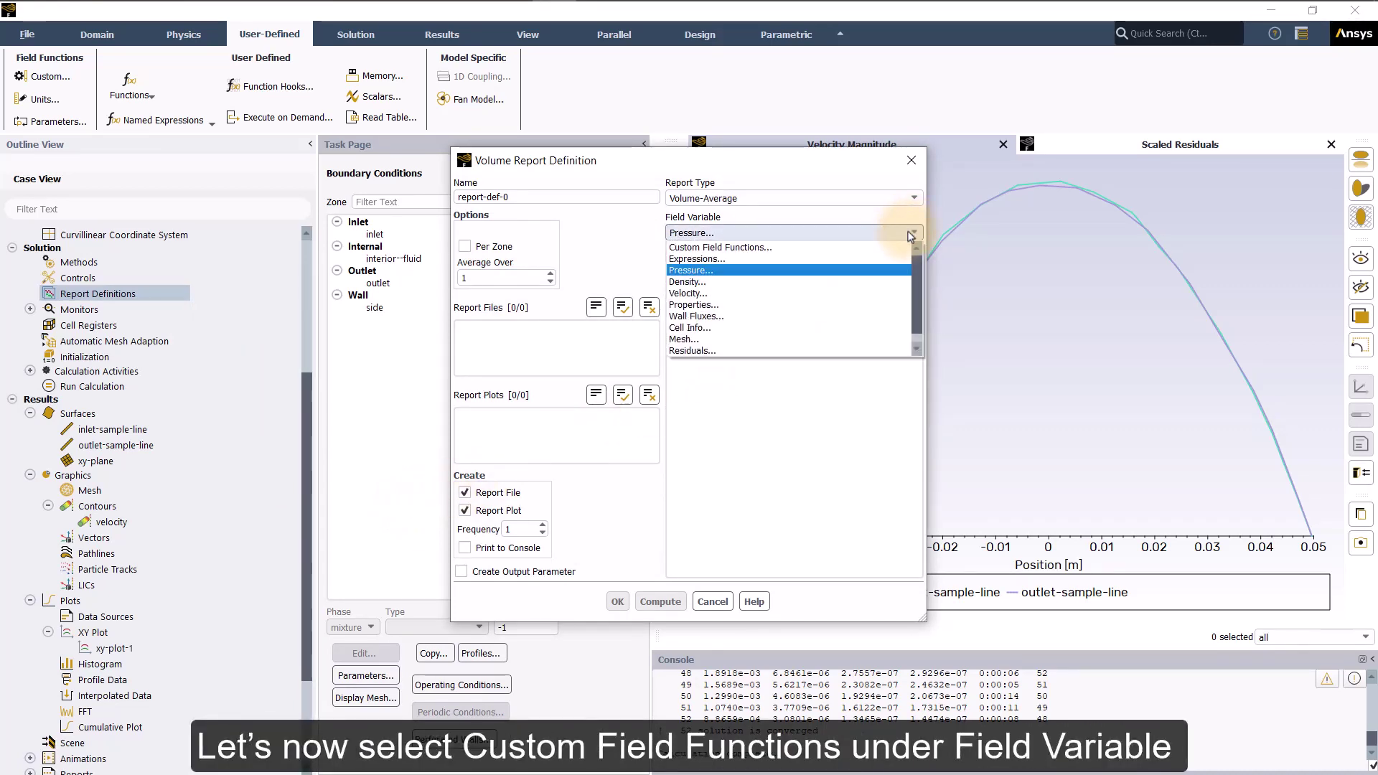
click(876, 248)
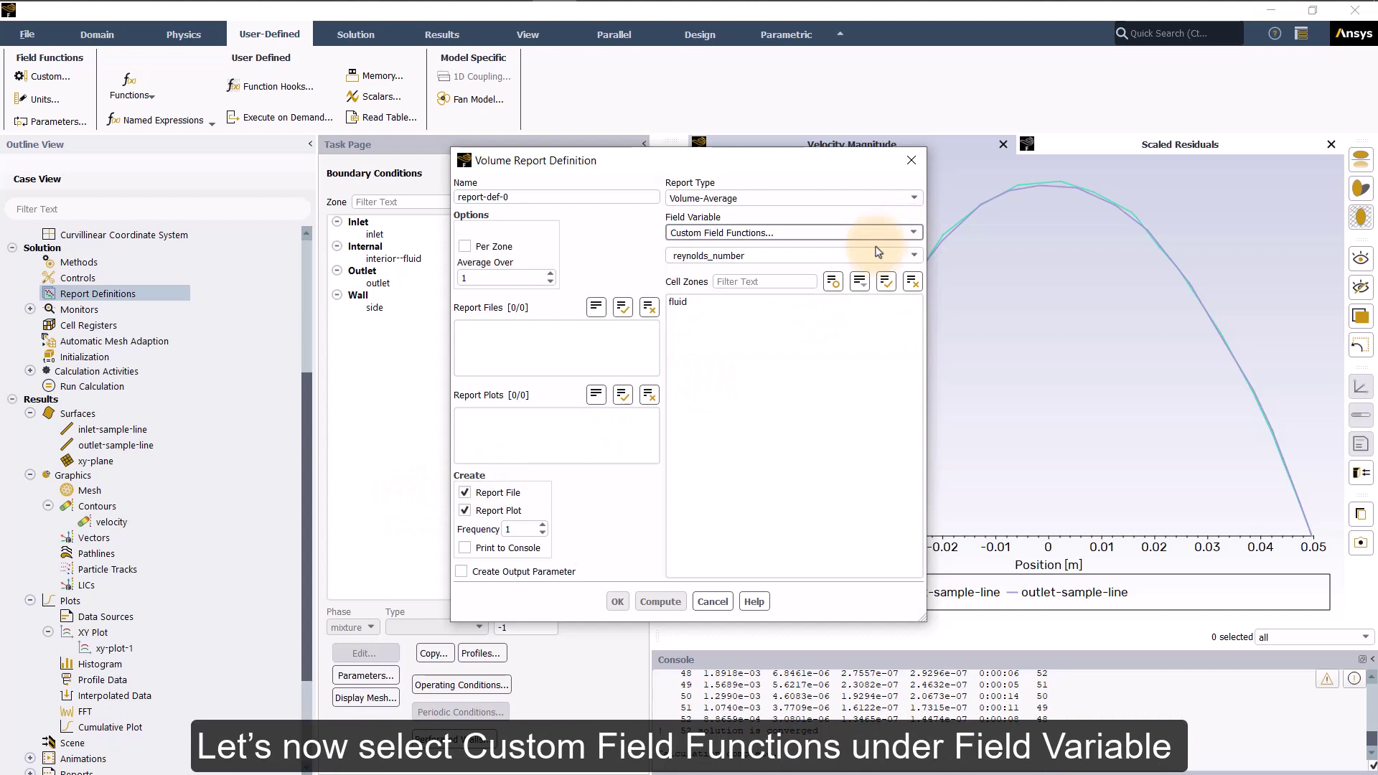
click(875, 252)
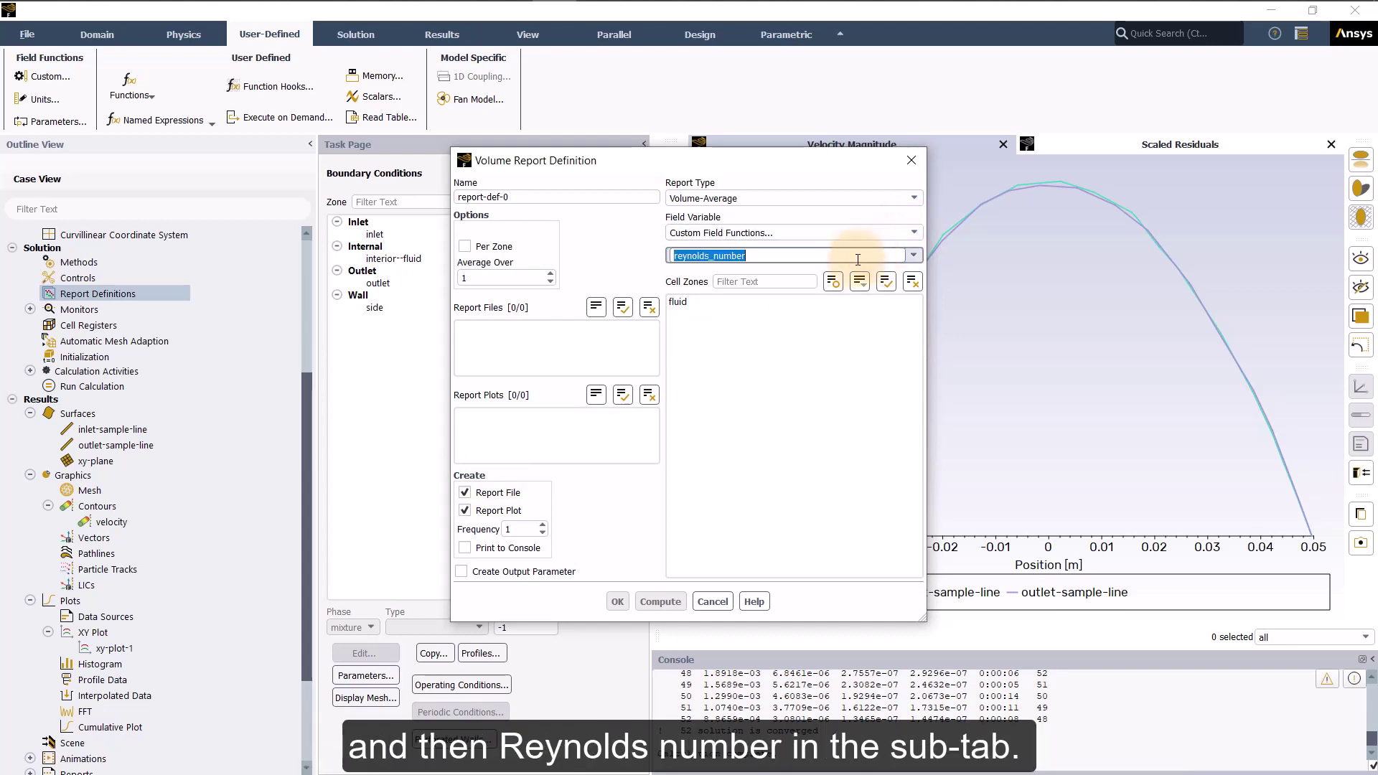
click(694, 303)
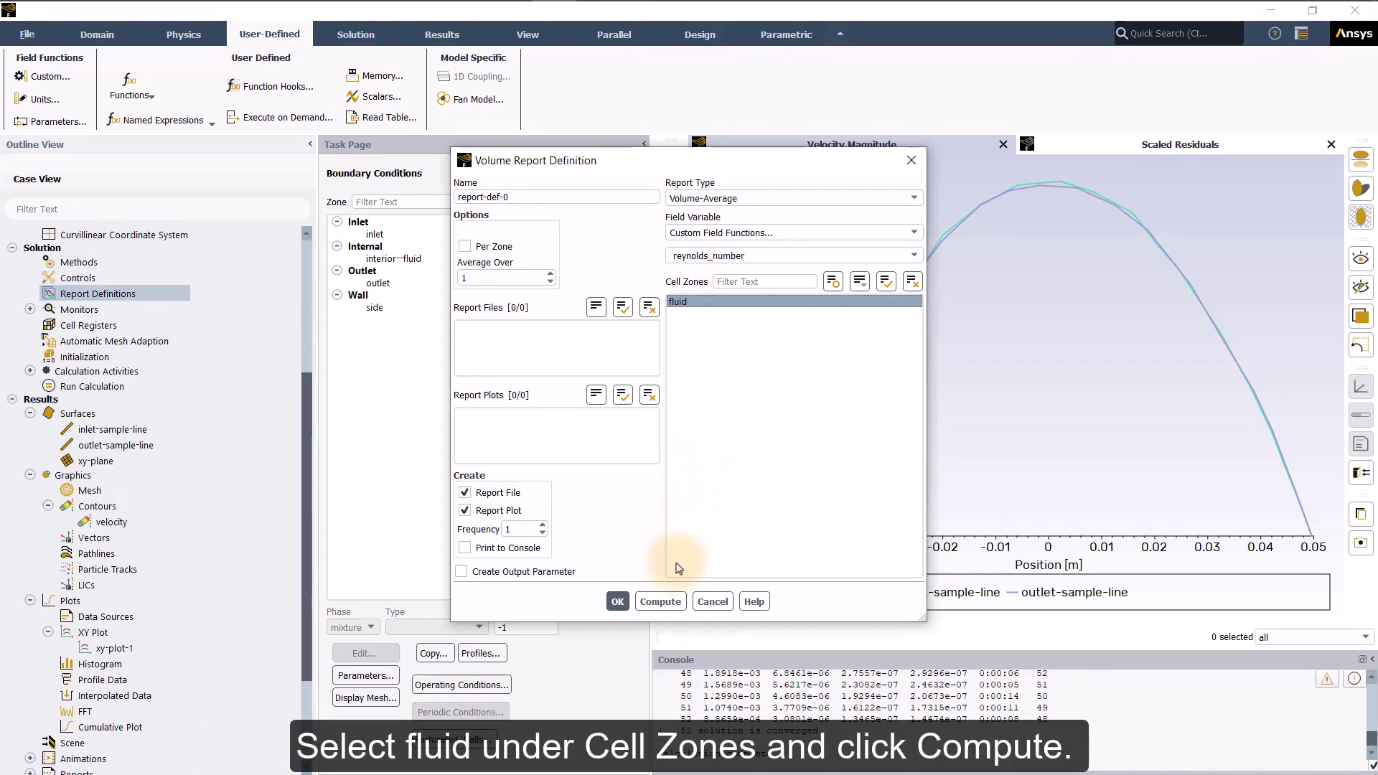
click(662, 601)
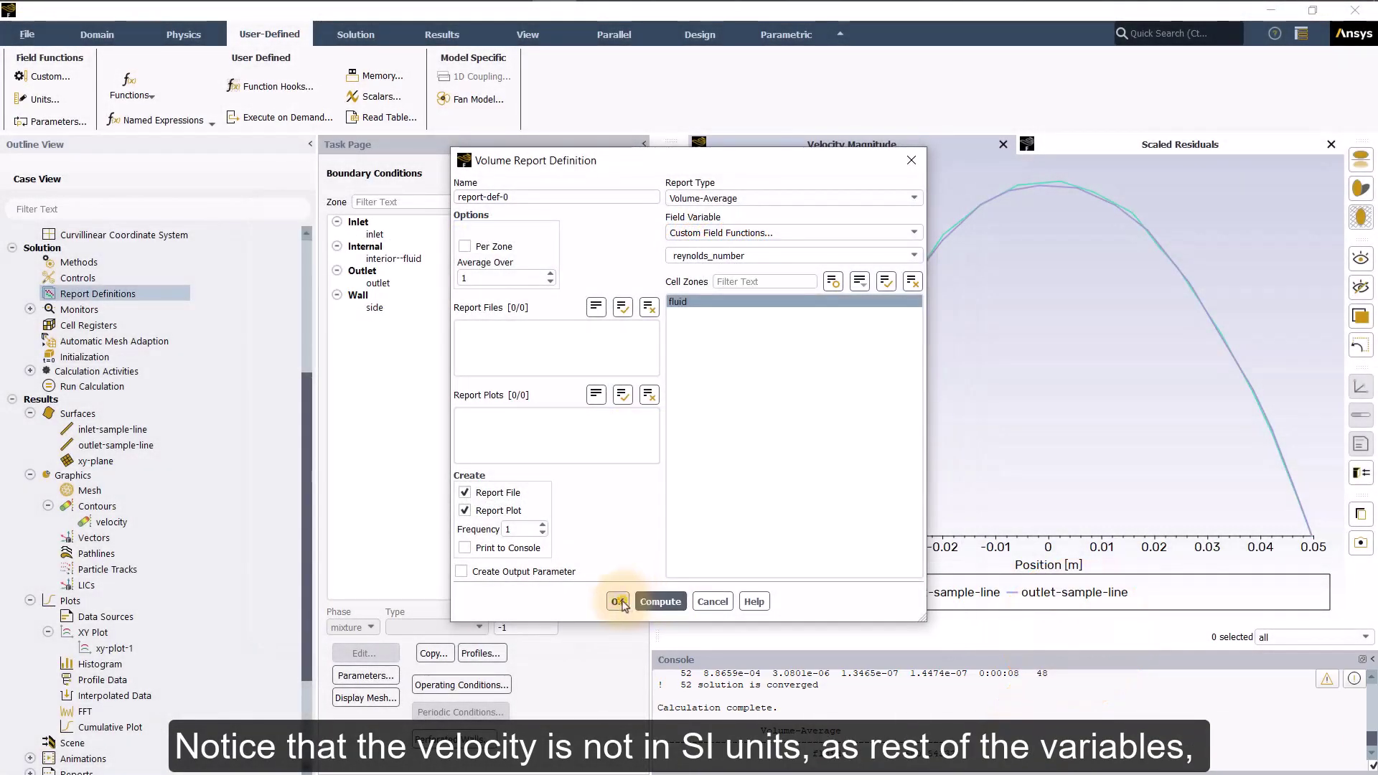
Save the Reynolds-number volume report definition and close its dialog
click(619, 603)
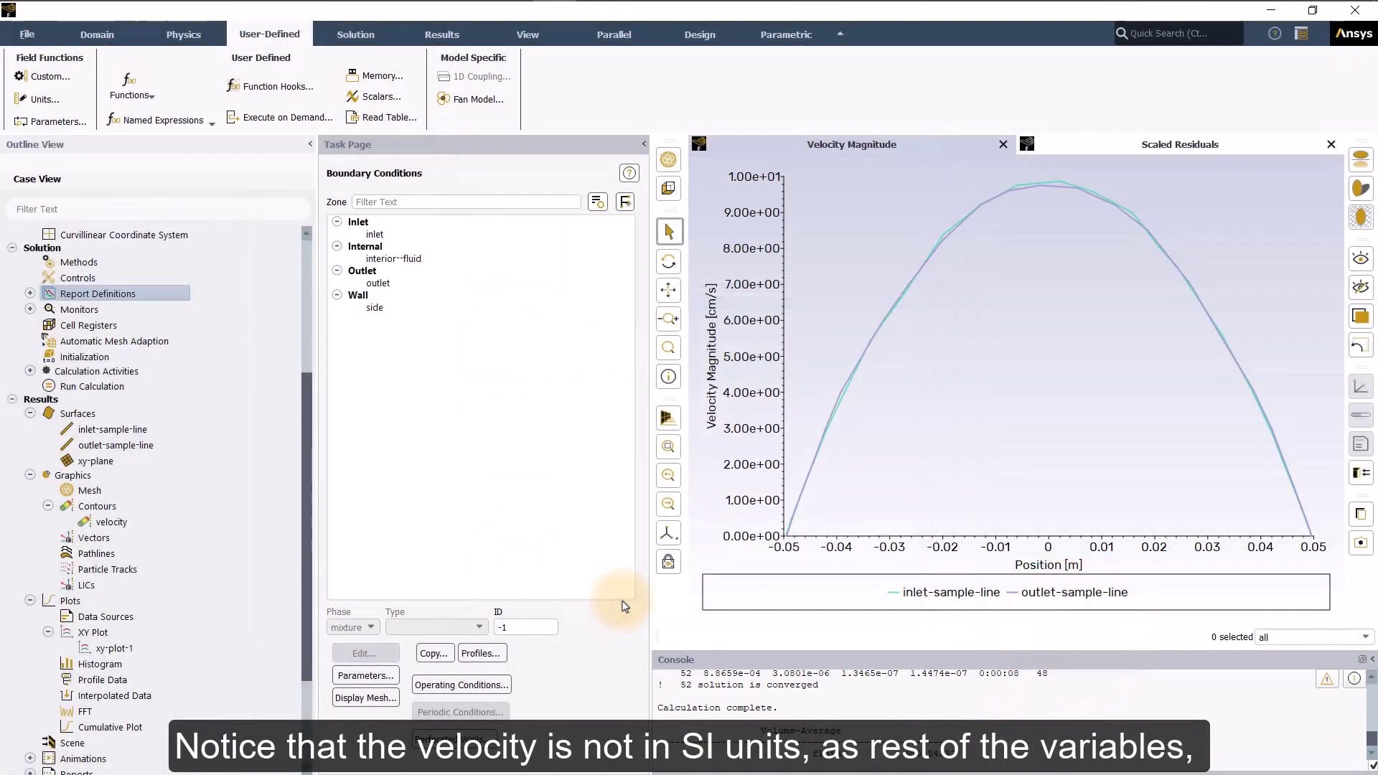